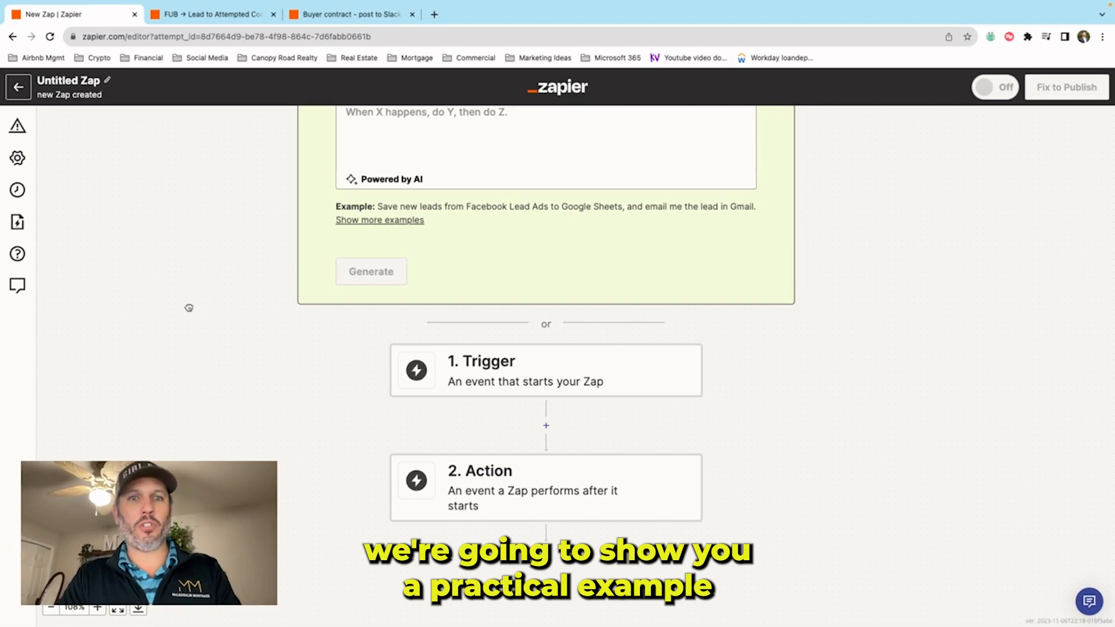
- In the "FUB → Lead to Attempted Contact" Zap, set the trigger step's event to Person Stage Updated and continue to the account section
click(224, 16)
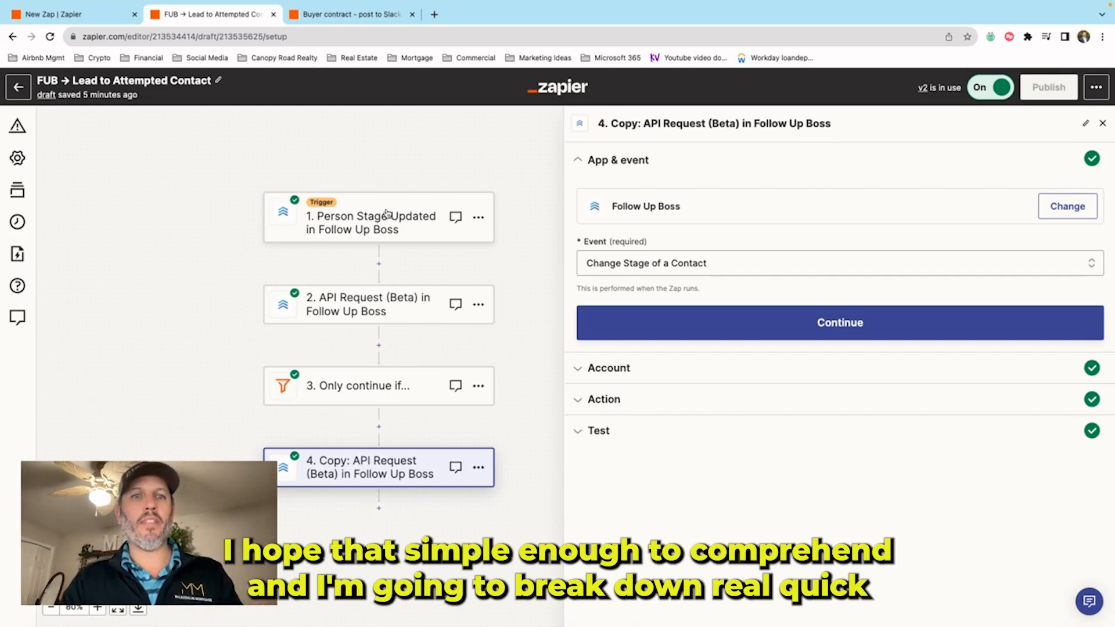
click(351, 213)
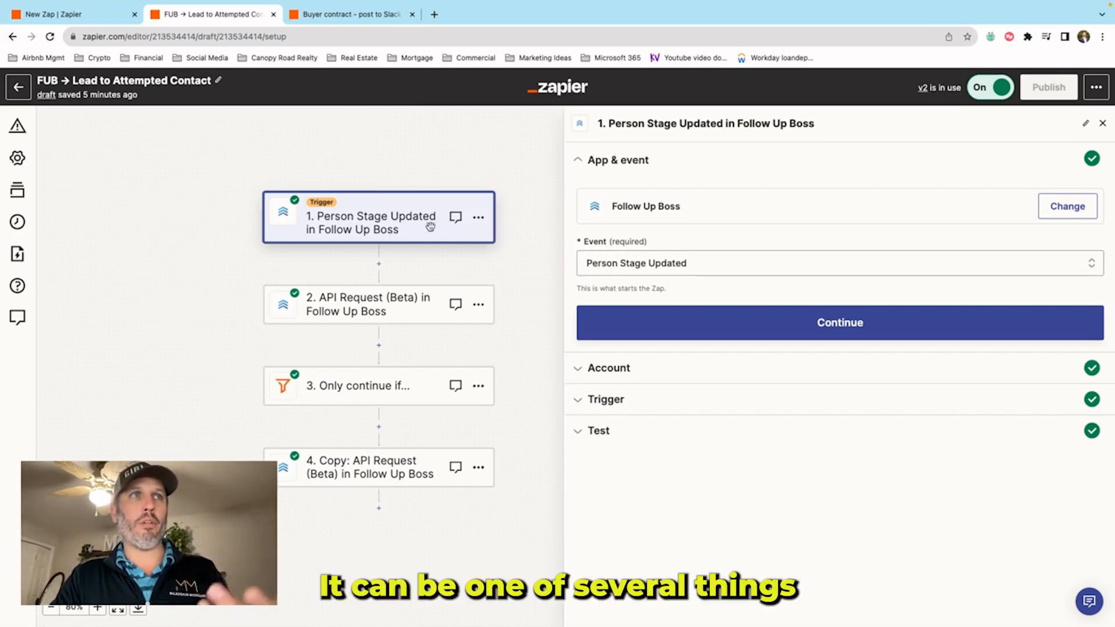
click(601, 263)
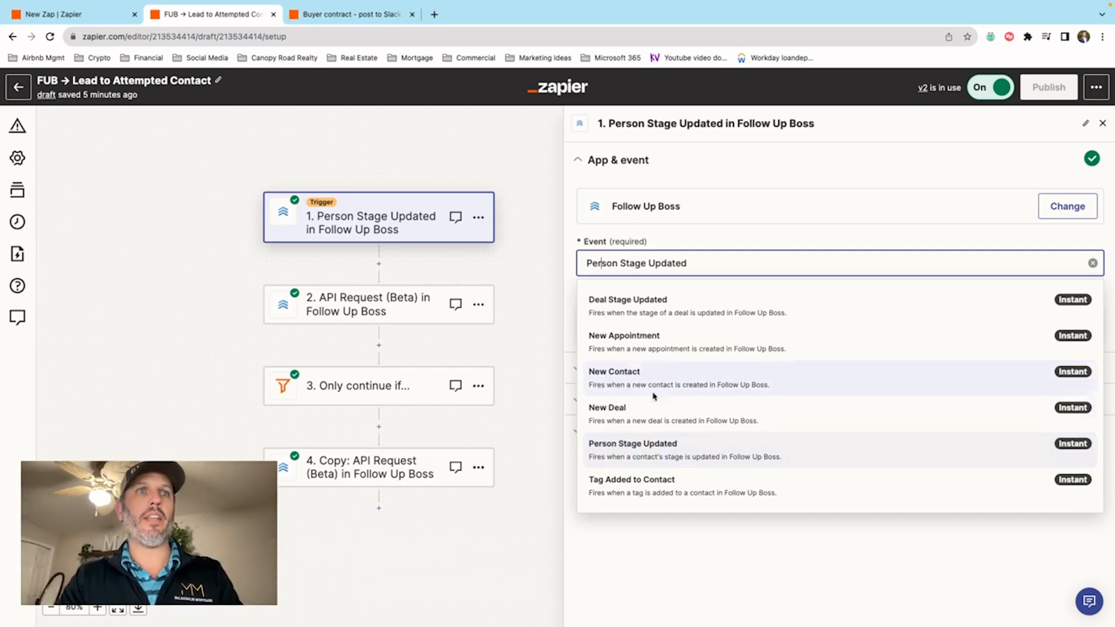
click(655, 450)
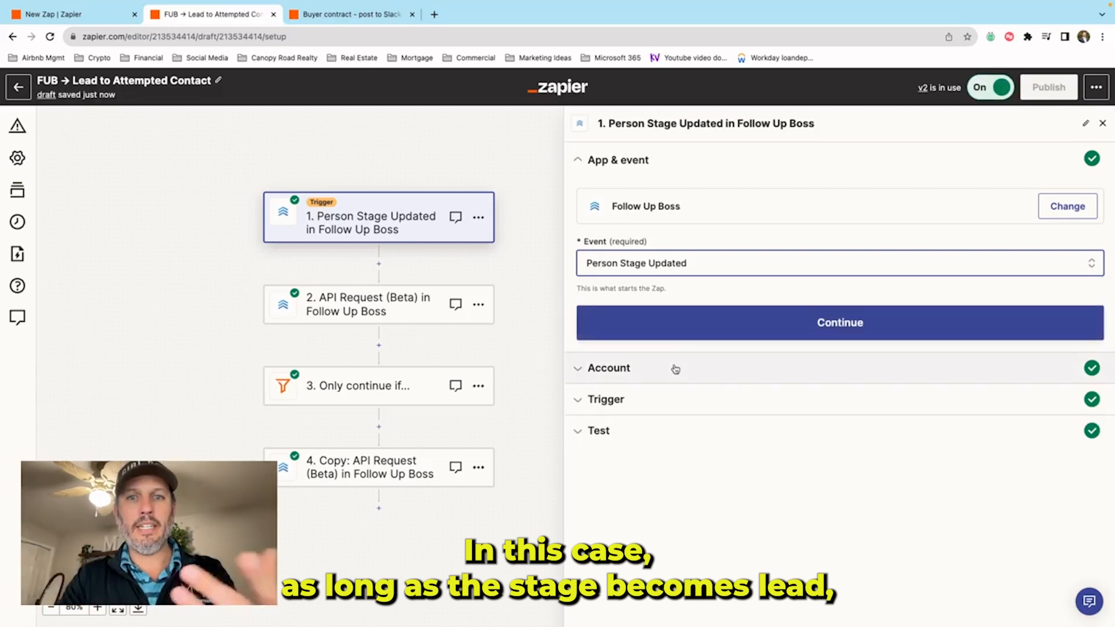
click(675, 326)
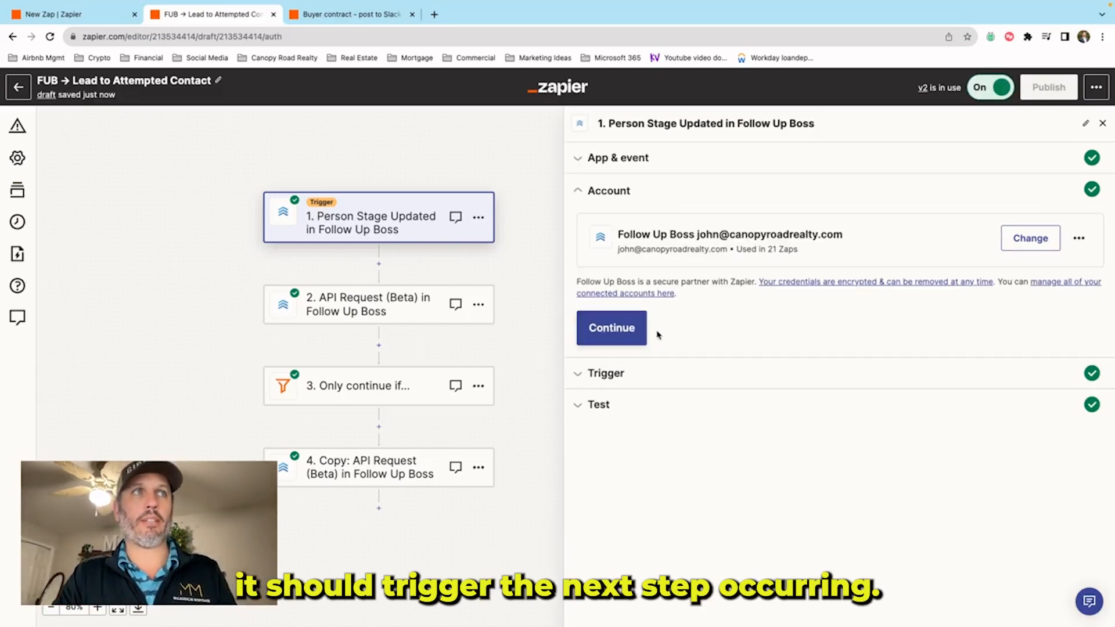
- Keep the connected Follow Up Boss account, set the trigger's stage name to Lead, and proceed to its test records
click(628, 338)
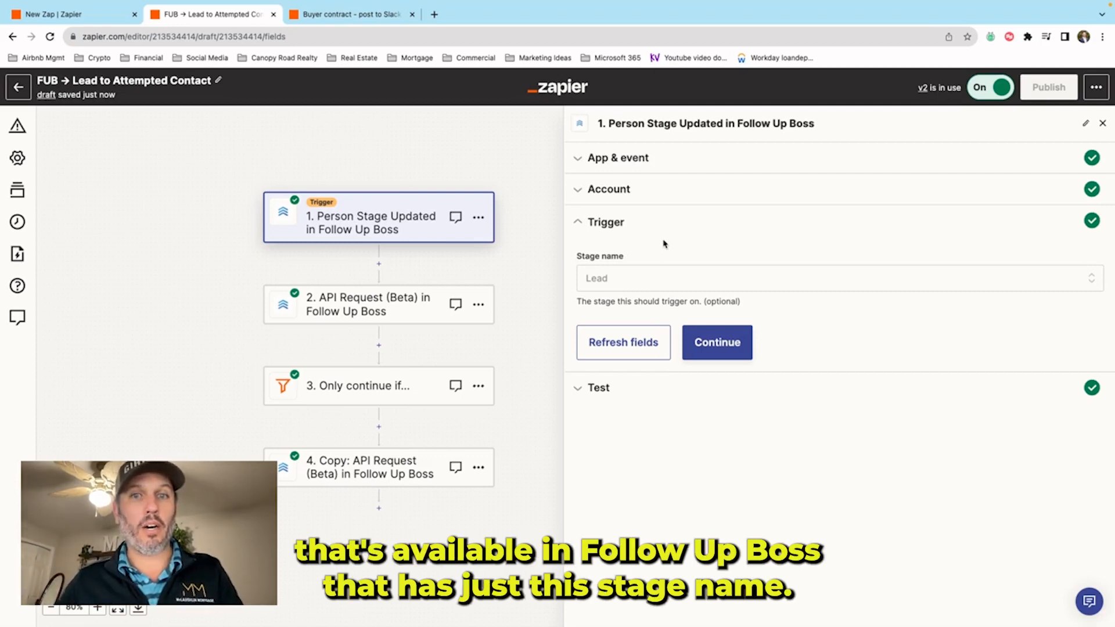
click(639, 278)
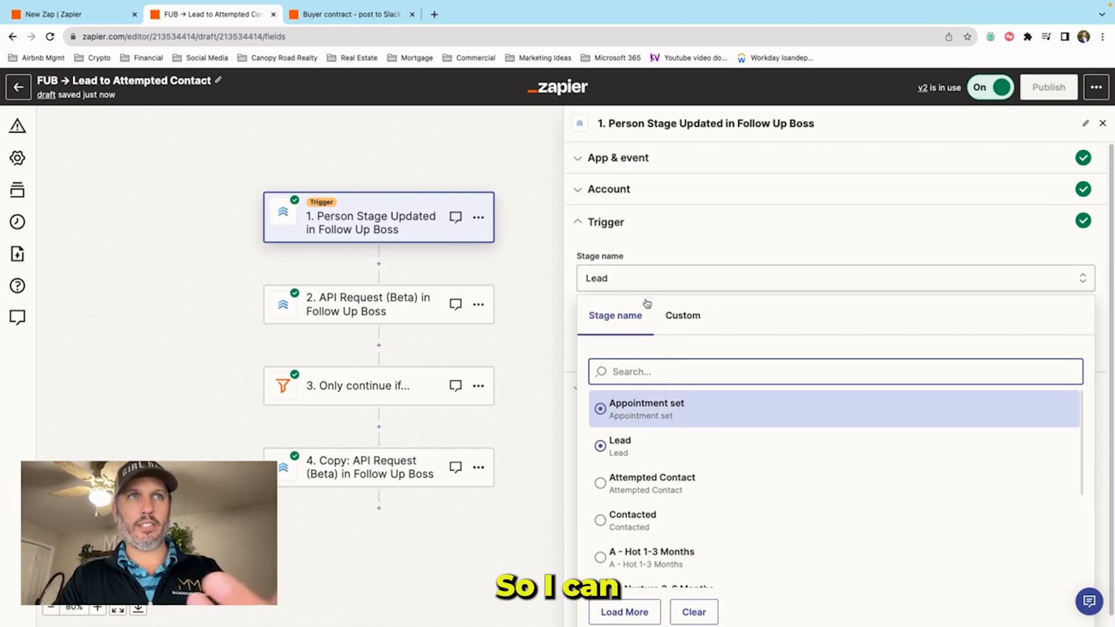
scroll(674, 412, down, 5)
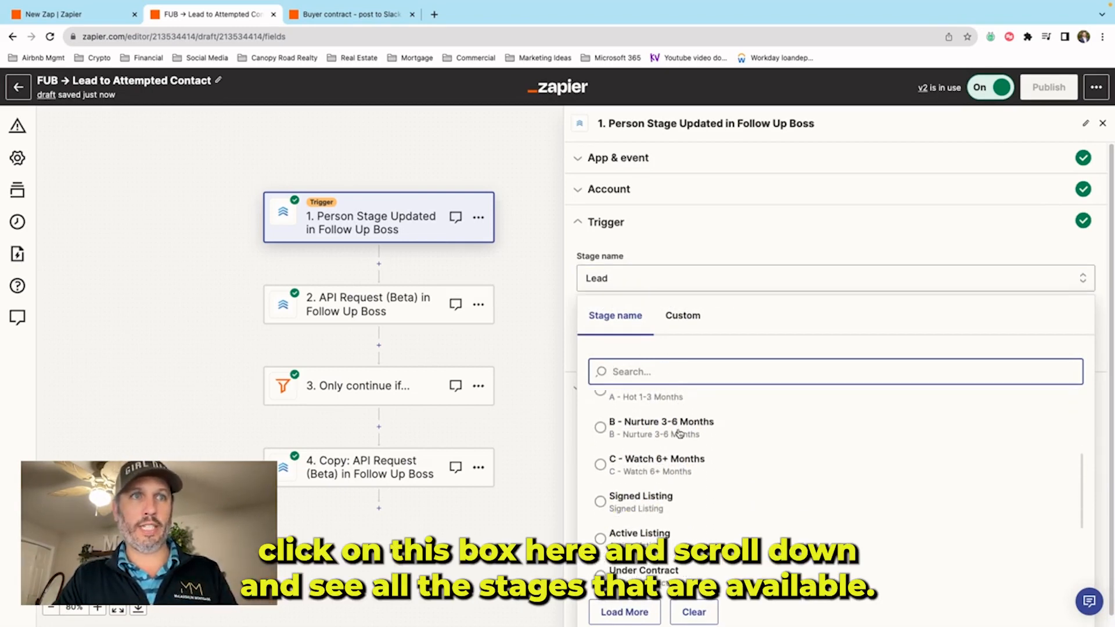
scroll(679, 433, up, 5)
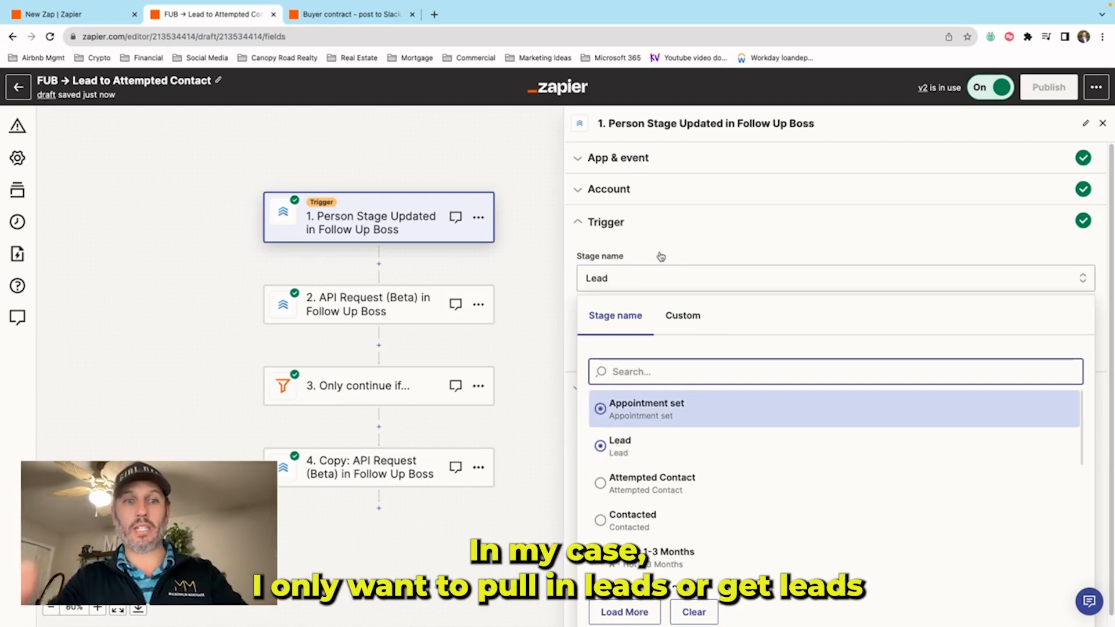
click(635, 451)
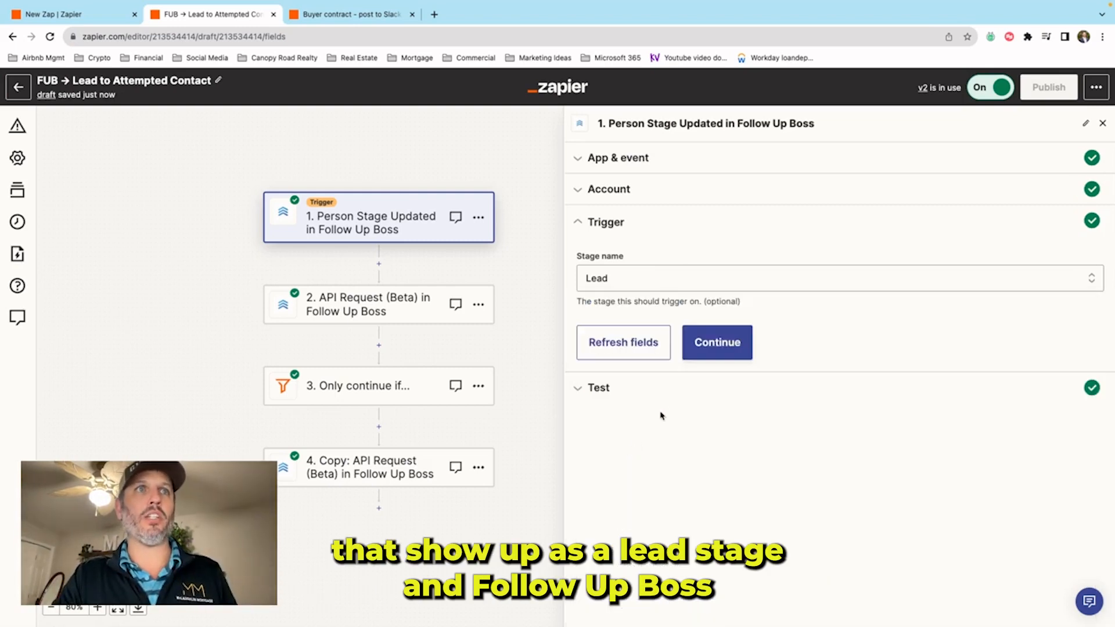
click(714, 343)
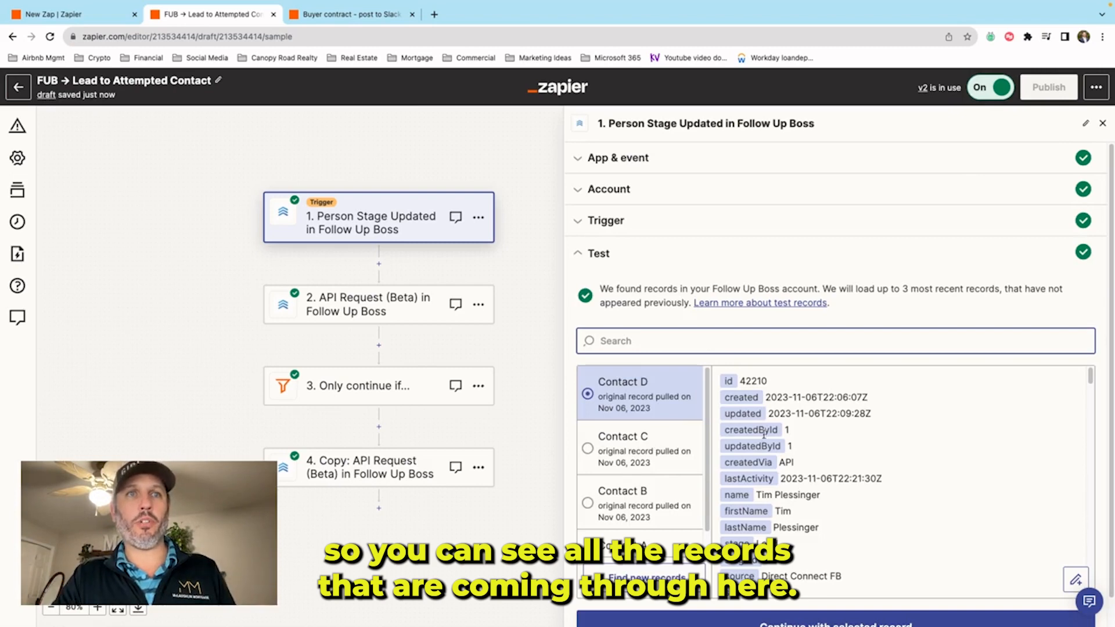
- Compare the stage and other field values across the Contact D, Contact C and Contact B test records
scroll(783, 446, down, 1)
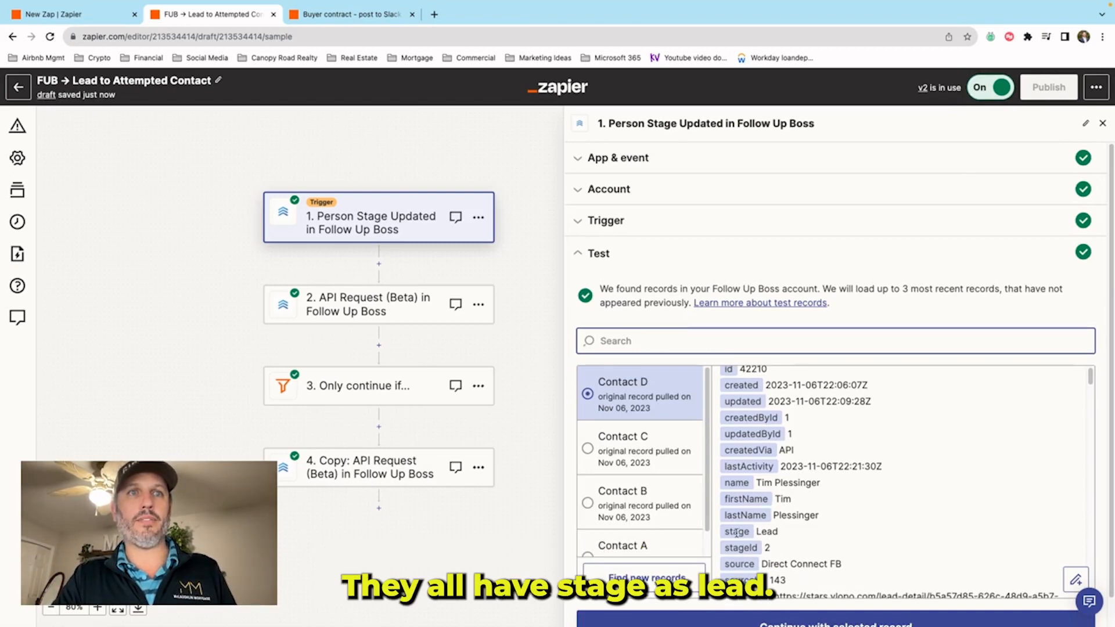
click(646, 463)
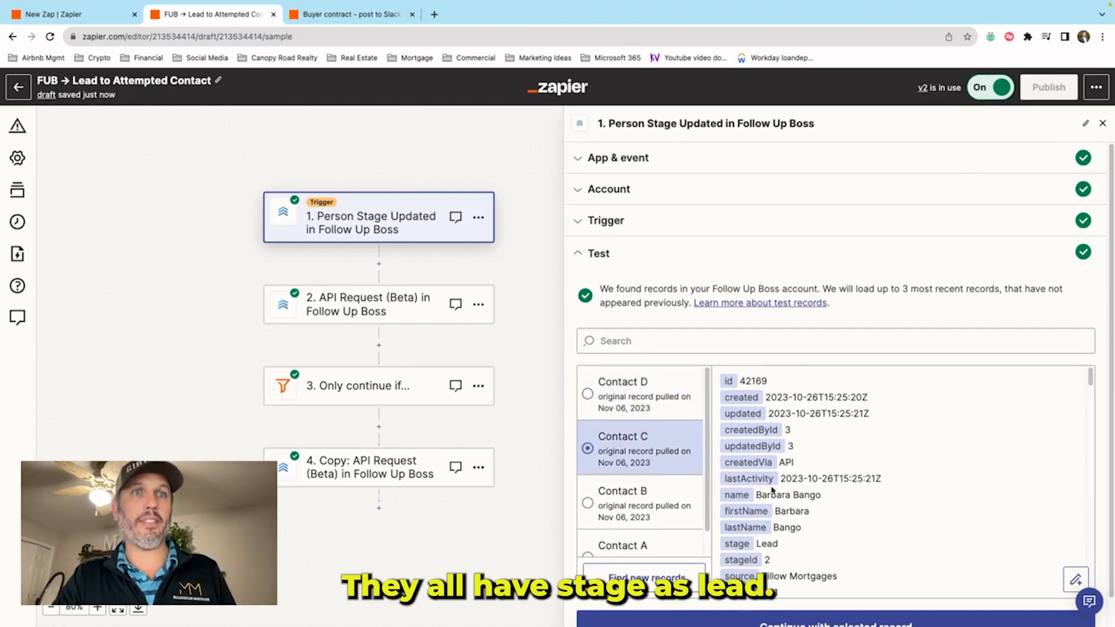
scroll(772, 491, down, 2)
click(646, 514)
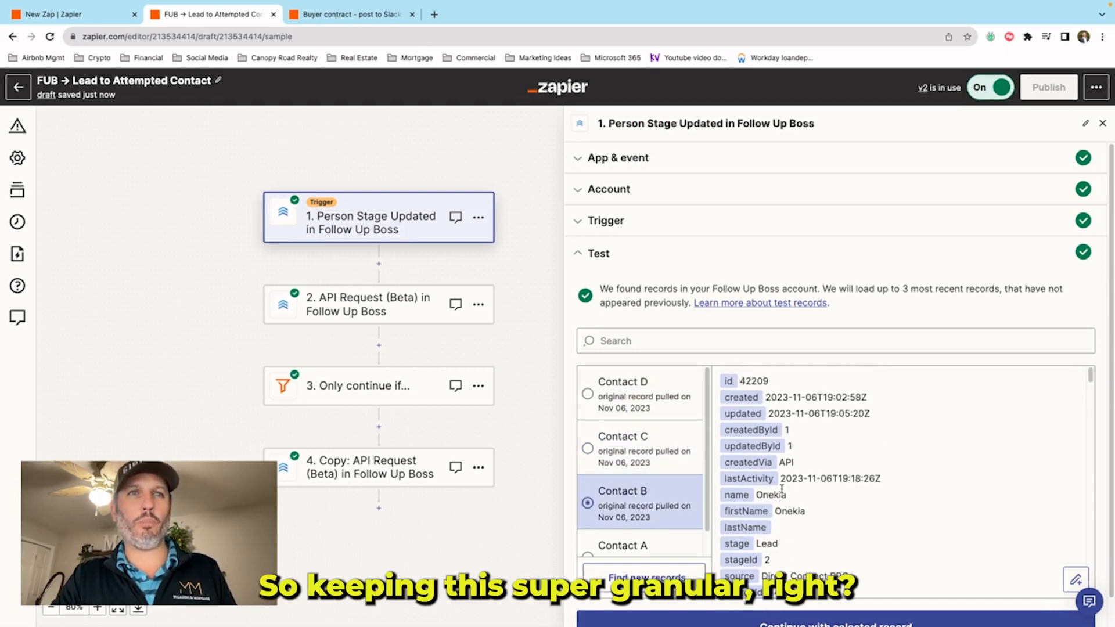
scroll(759, 495, down, 3)
scroll(737, 494, up, 3)
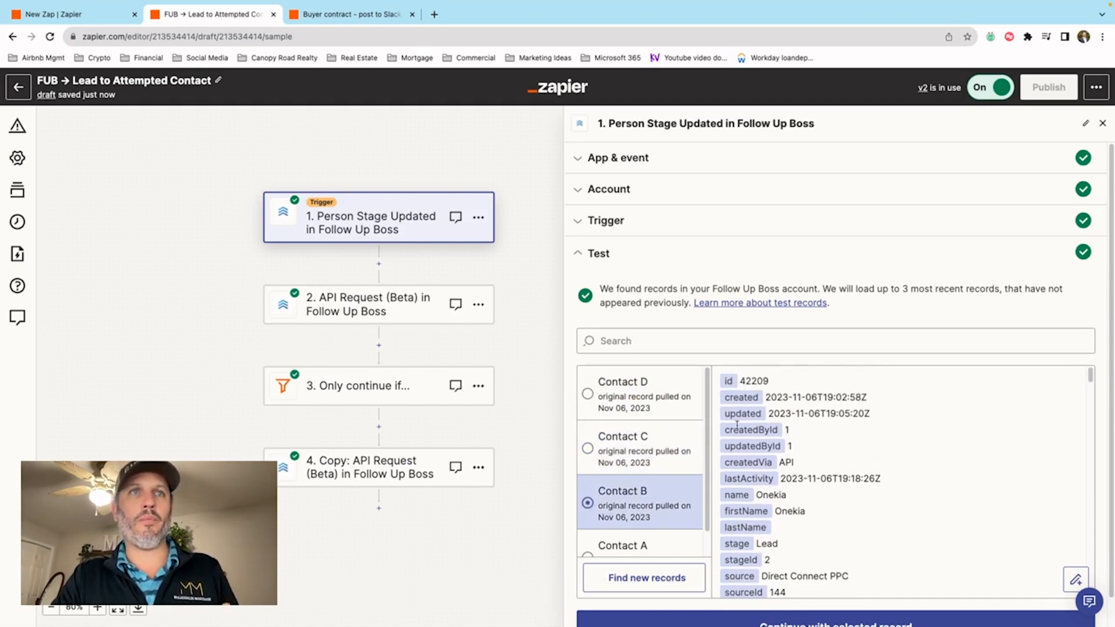
click(638, 465)
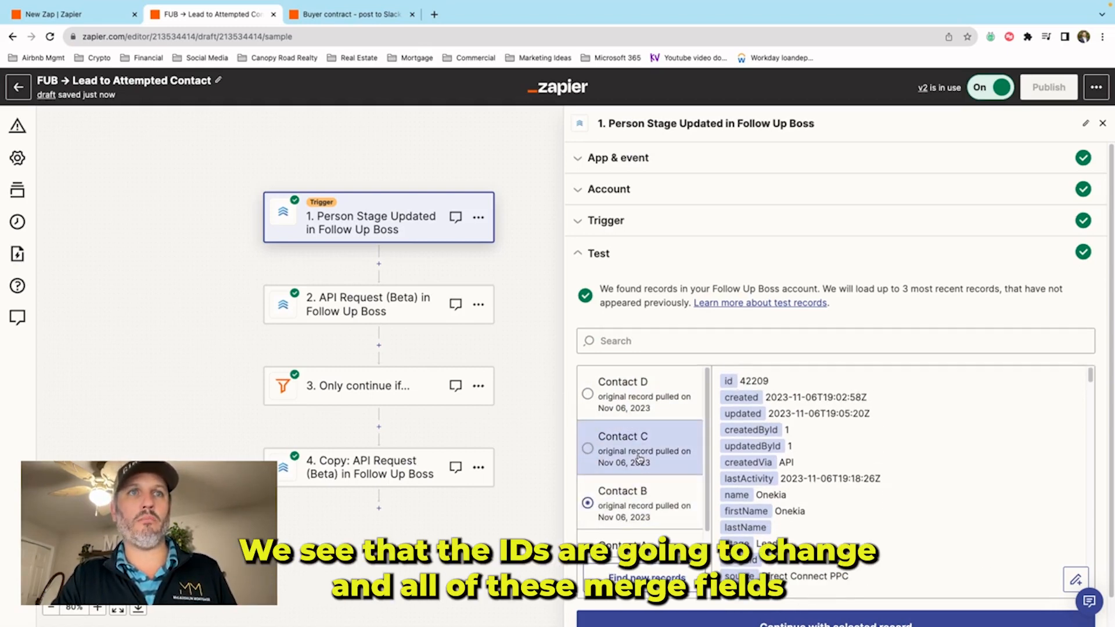
click(649, 495)
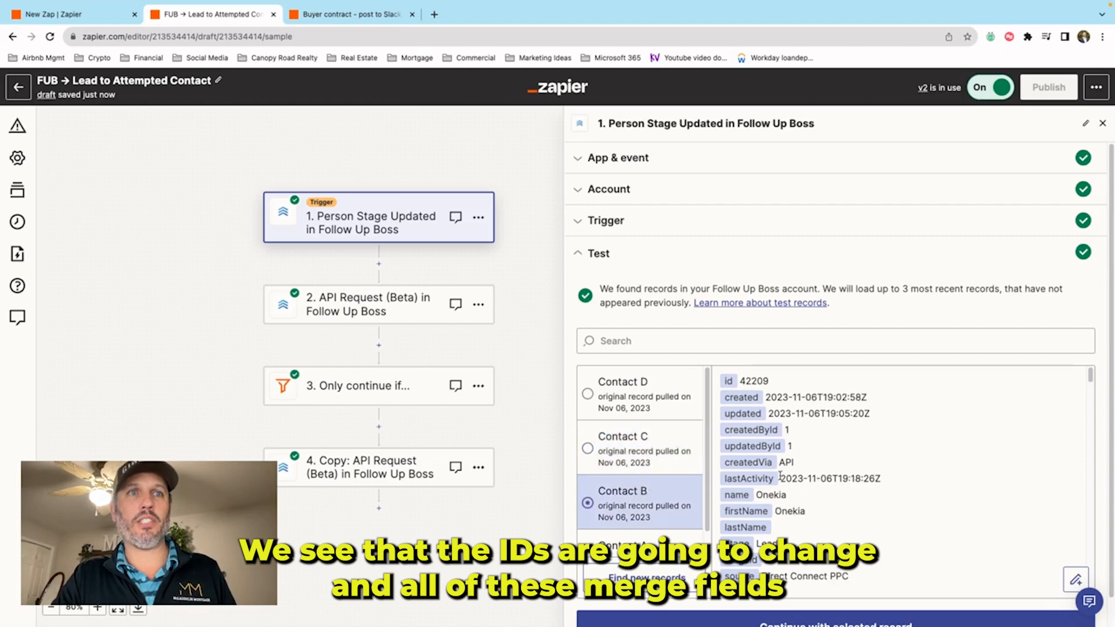
click(630, 439)
click(633, 410)
click(686, 445)
click(648, 499)
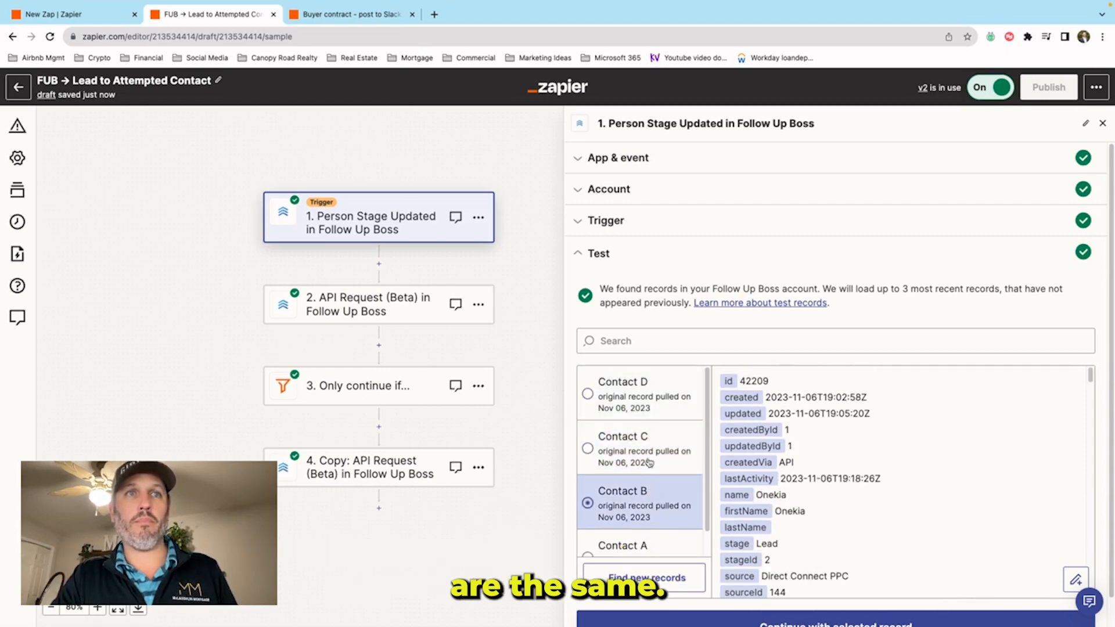
click(646, 450)
click(645, 415)
click(656, 453)
click(650, 500)
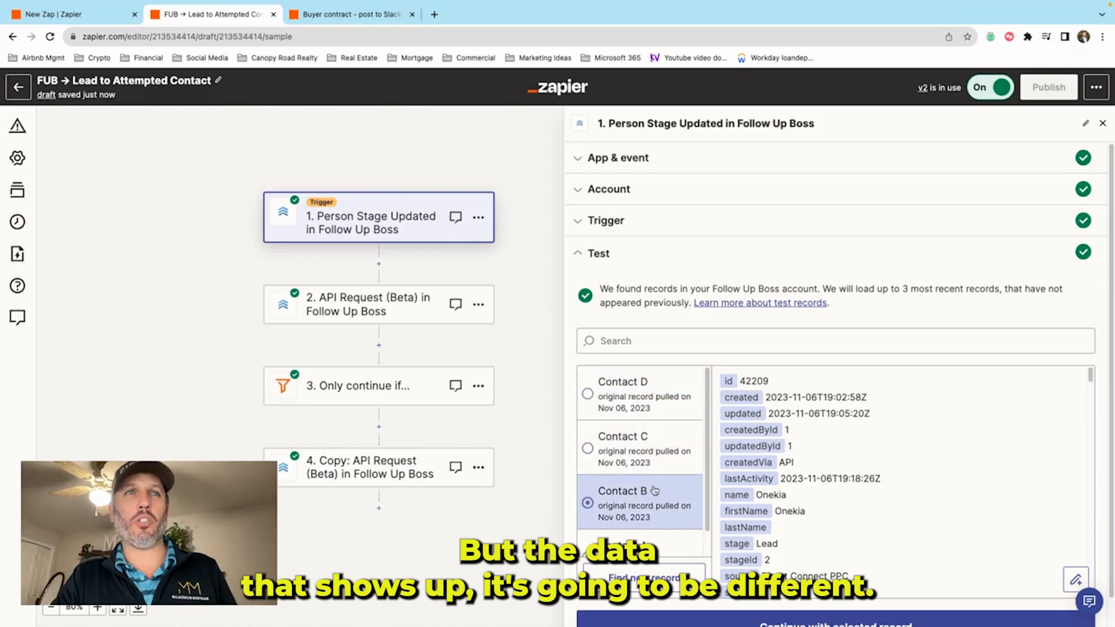
- Examine the data fields of the Contact C test record, from its ID through assignment and tags
click(670, 450)
scroll(780, 461, down, 2)
scroll(780, 460, down, 1)
scroll(779, 460, up, 2)
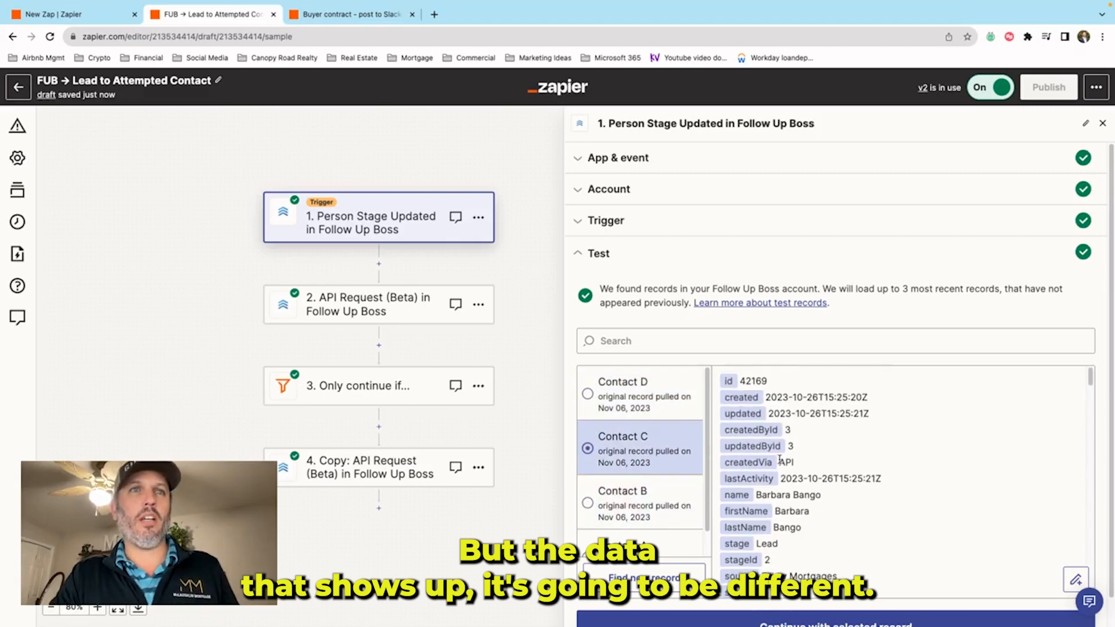
scroll(715, 386, down, 4)
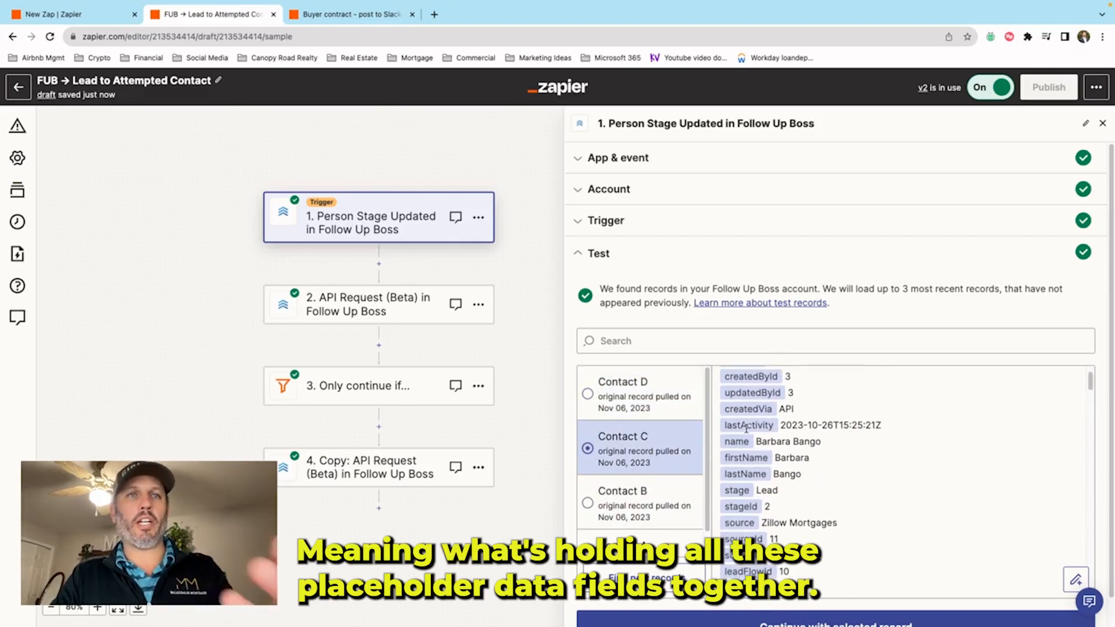
scroll(748, 431, down, 4)
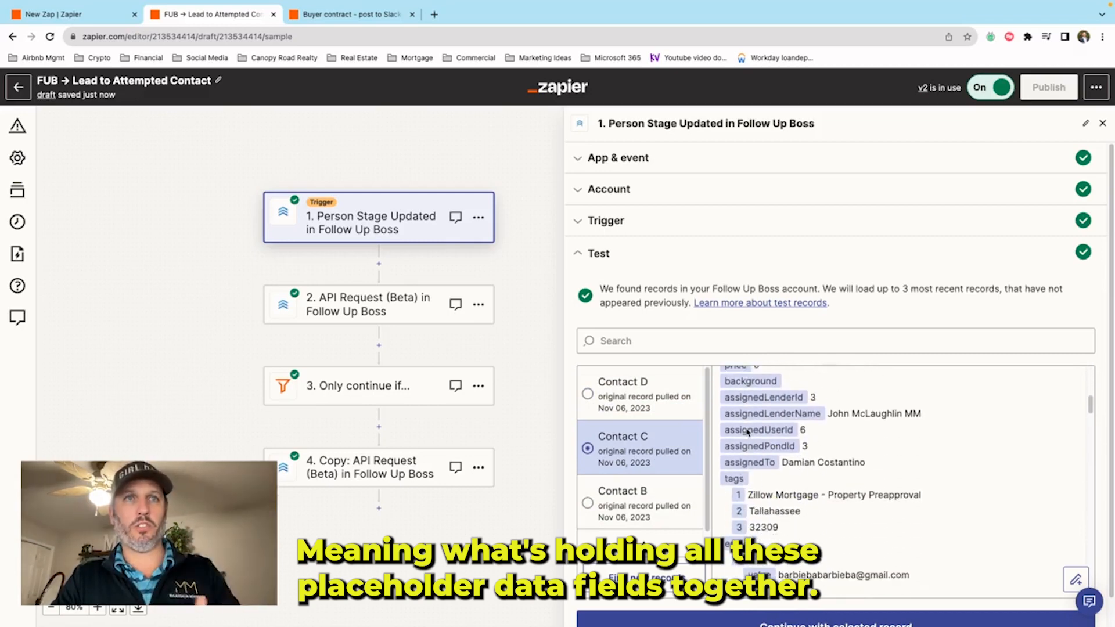
scroll(746, 428, up, 4)
scroll(747, 429, up, 4)
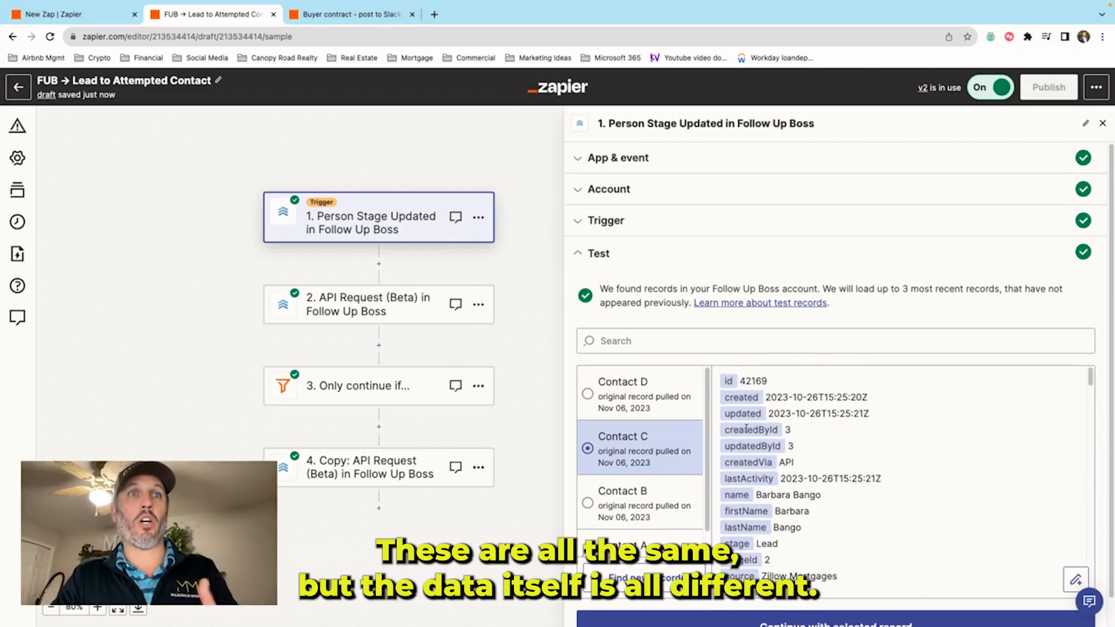
- Choose Contact D as the trigger's test record and continue with it to the API Request step
click(630, 407)
click(640, 449)
click(648, 505)
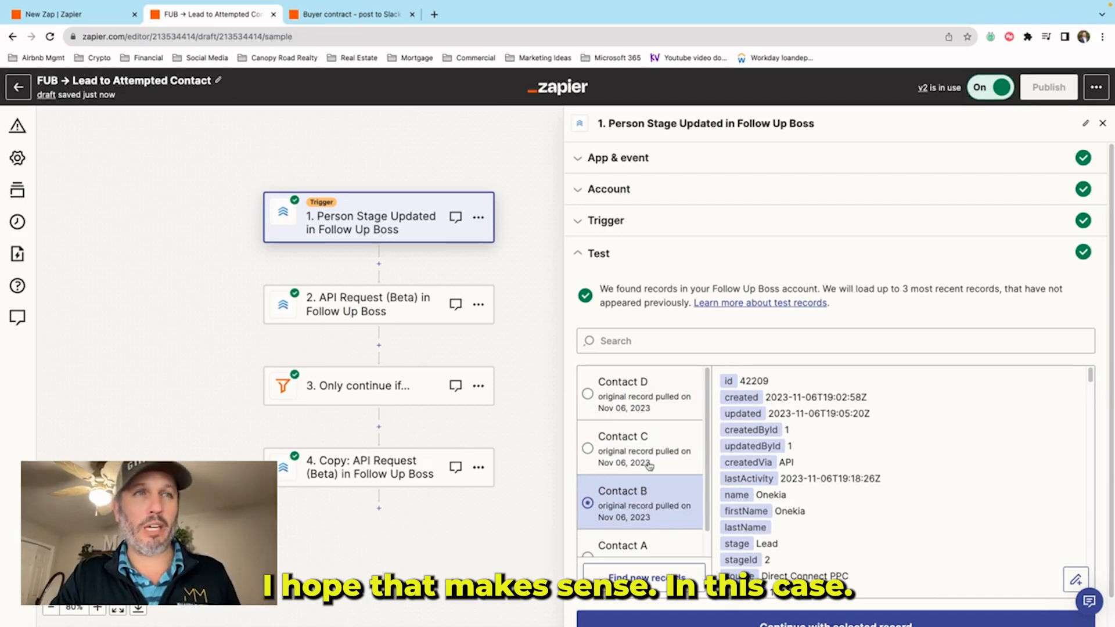
click(630, 410)
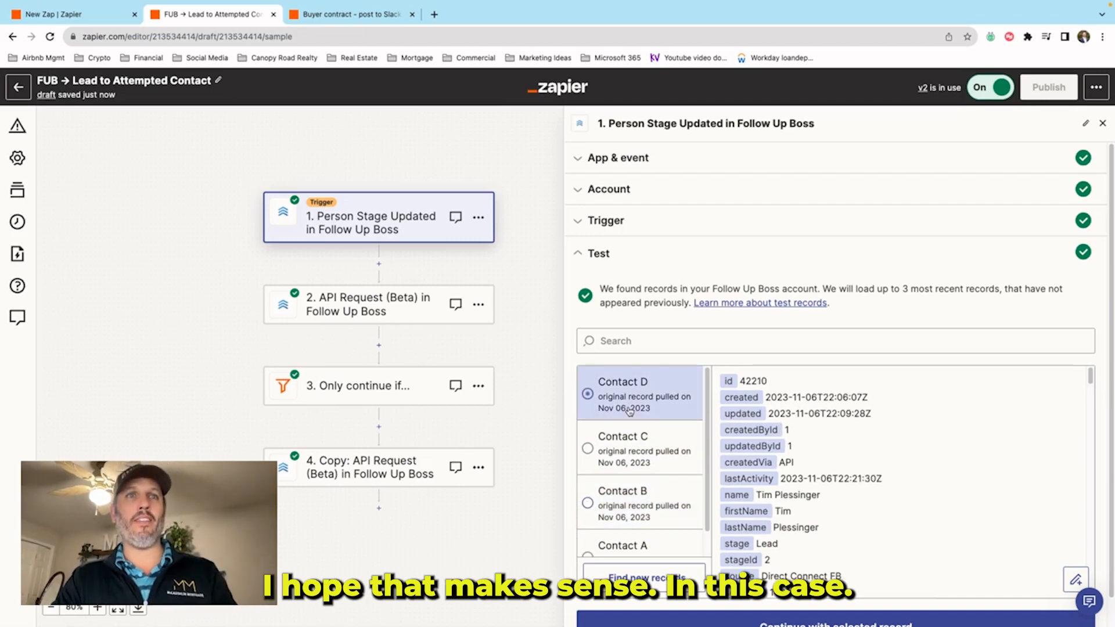
double_click(758, 381)
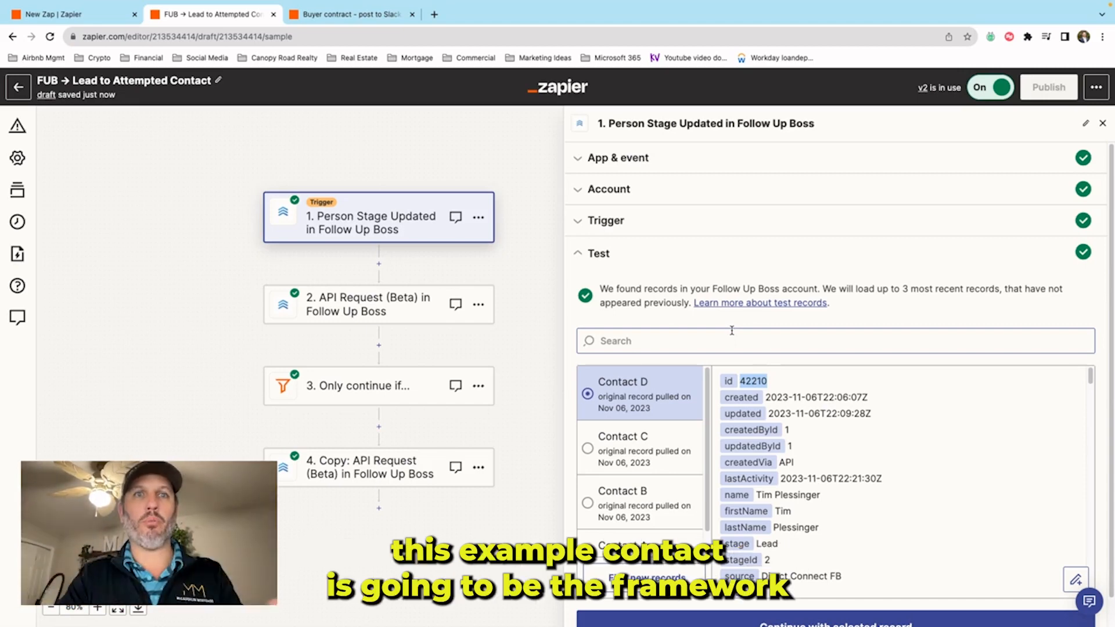
scroll(731, 325, down, 1)
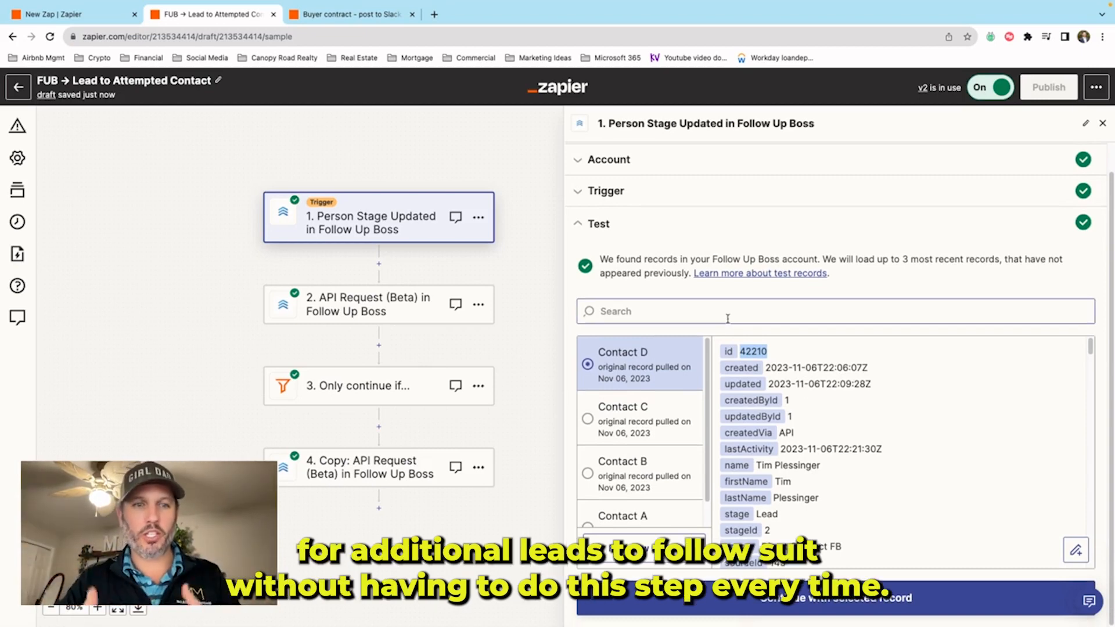
click(665, 366)
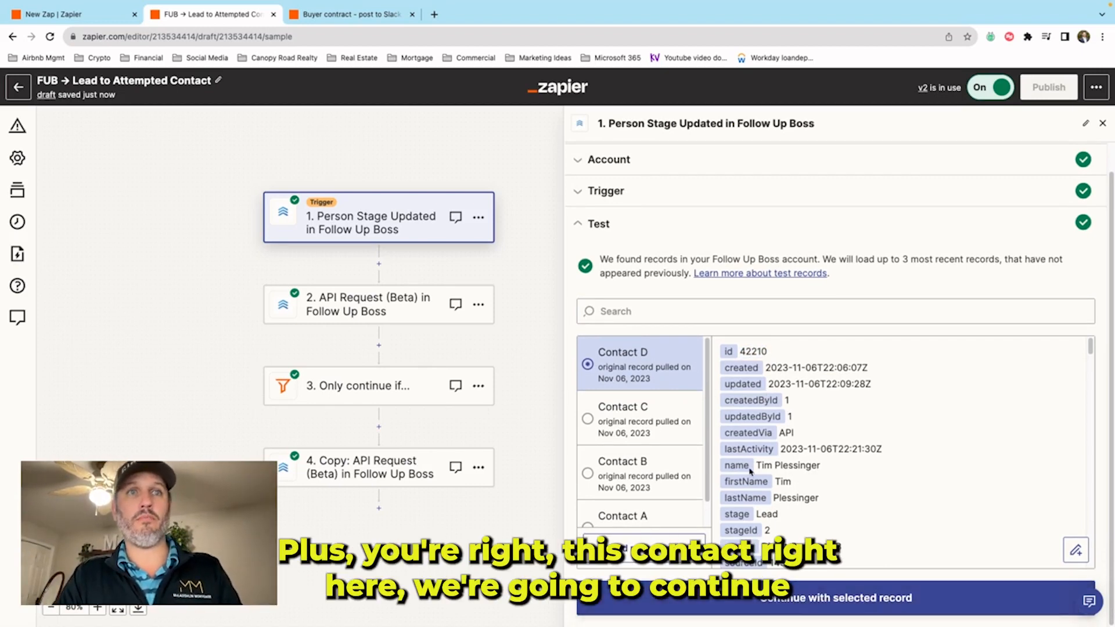
click(791, 604)
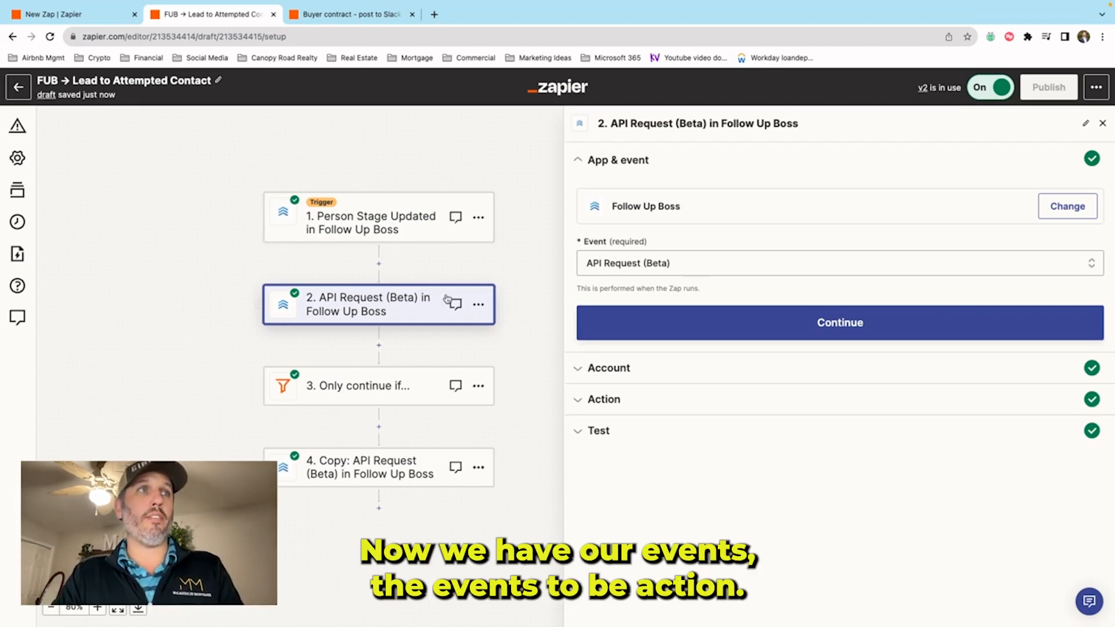
- Review the Follow Up Boss action events available for the API Request step, such as changing a stage or creating a note
click(625, 266)
scroll(666, 428, down, 2)
scroll(666, 428, down, 4)
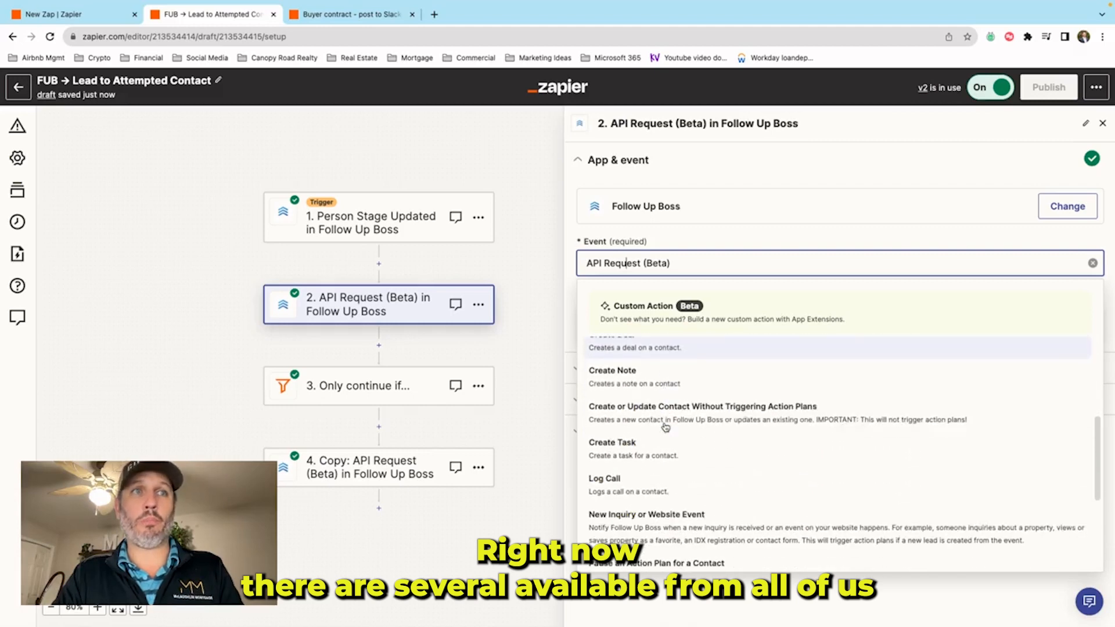
scroll(666, 428, up, 4)
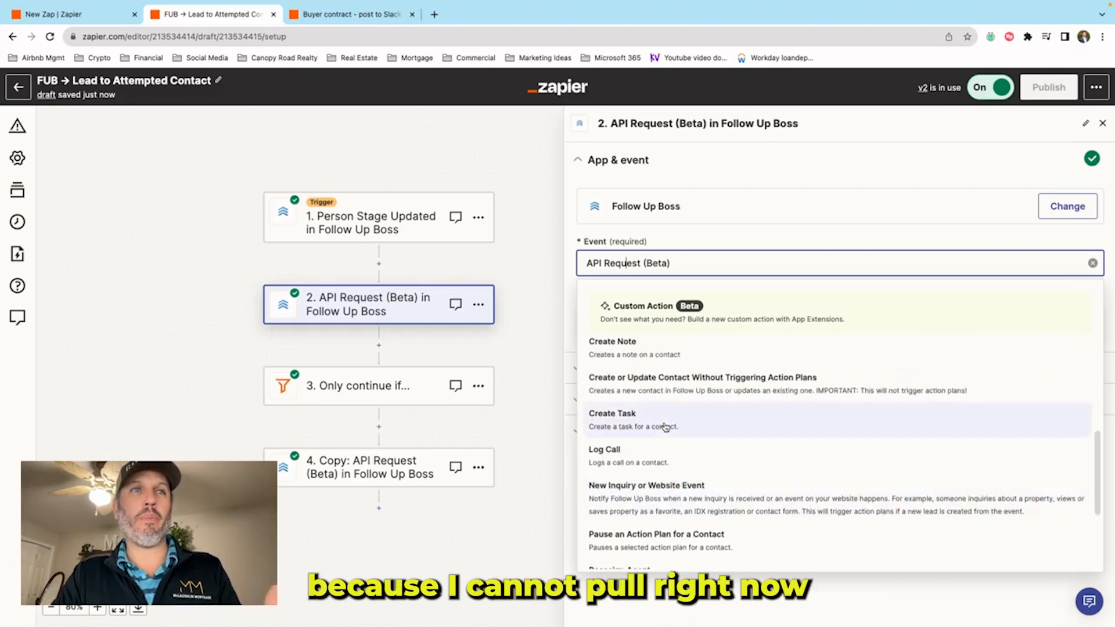
scroll(666, 428, down, 1)
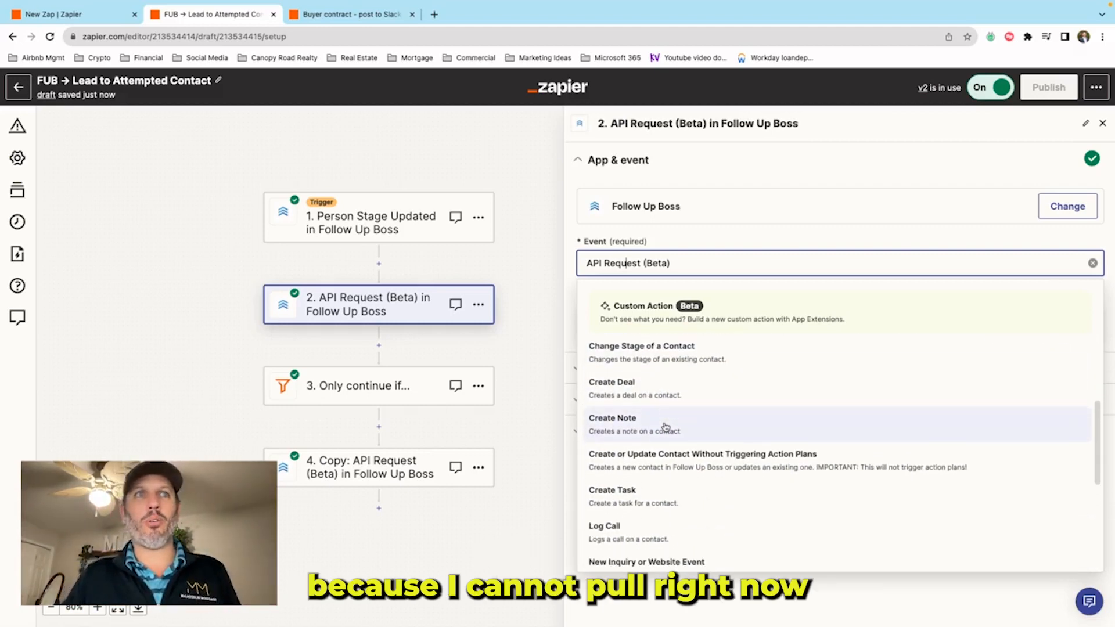
scroll(667, 428, up, 2)
scroll(667, 428, down, 2)
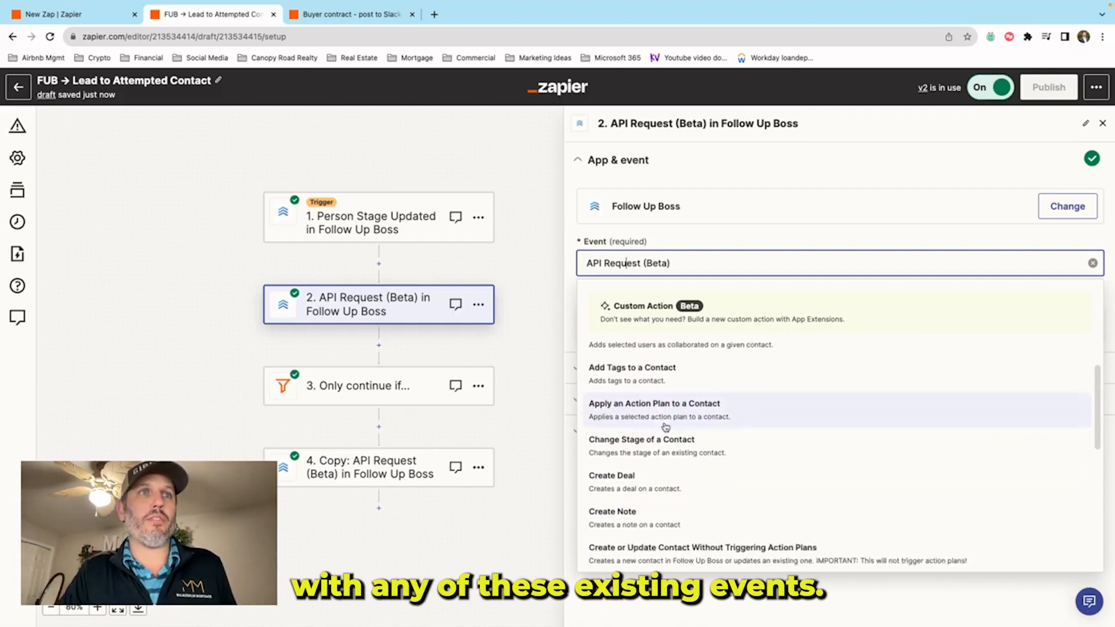
scroll(666, 428, down, 2)
scroll(666, 428, up, 3)
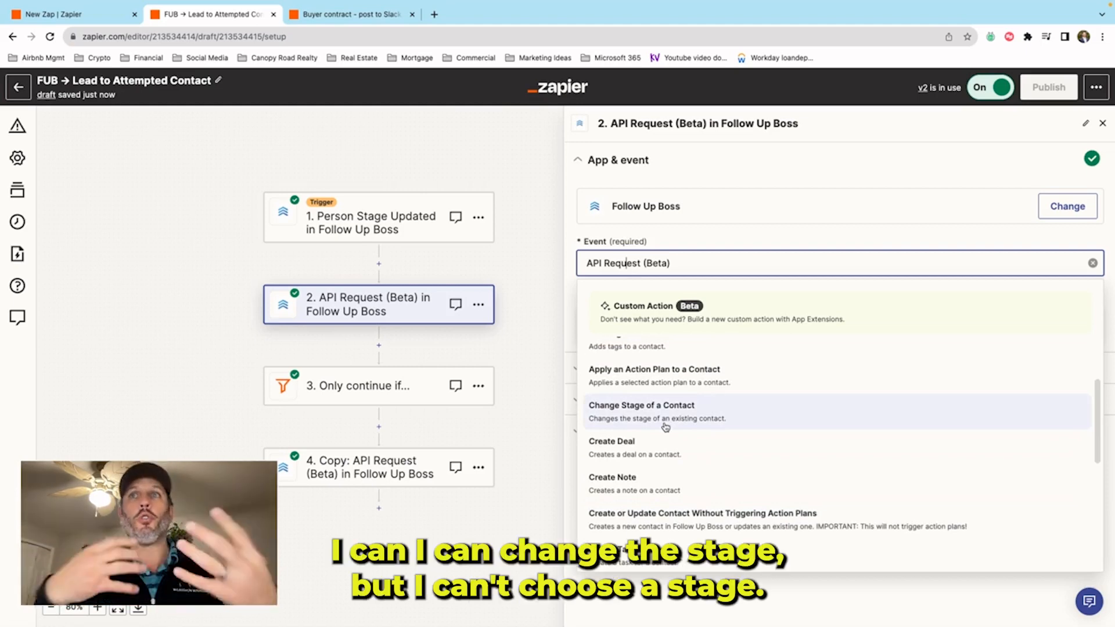
scroll(666, 427, down, 1)
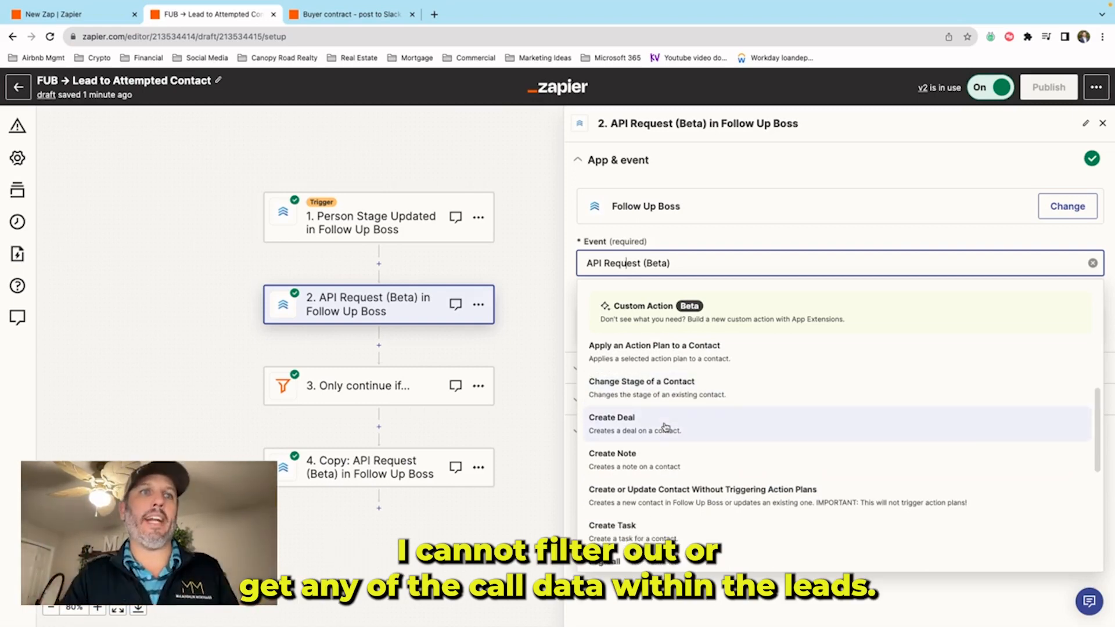
- Choose API Request (Beta) as the step's event and continue with the connected account to the action settings
scroll(666, 427, down, 5)
scroll(665, 427, down, 4)
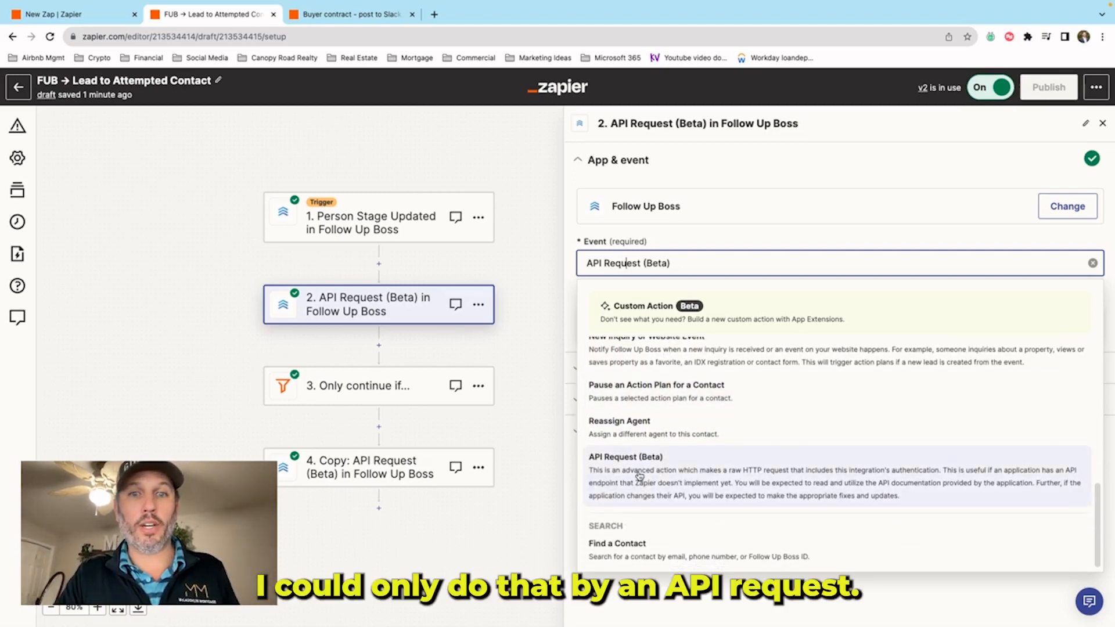
click(639, 476)
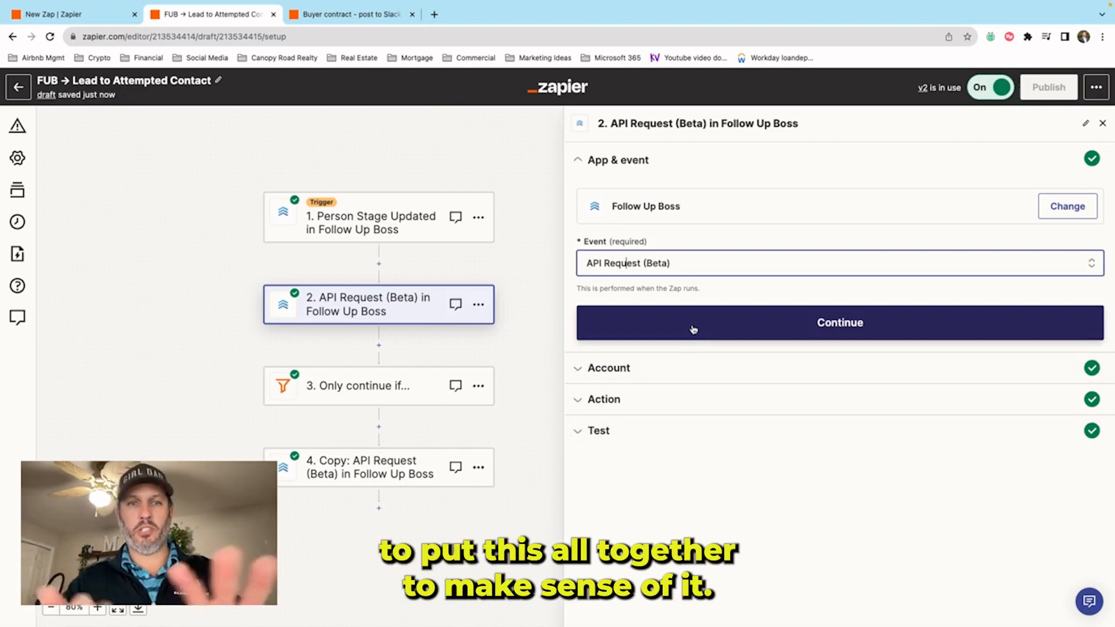
click(693, 329)
click(646, 329)
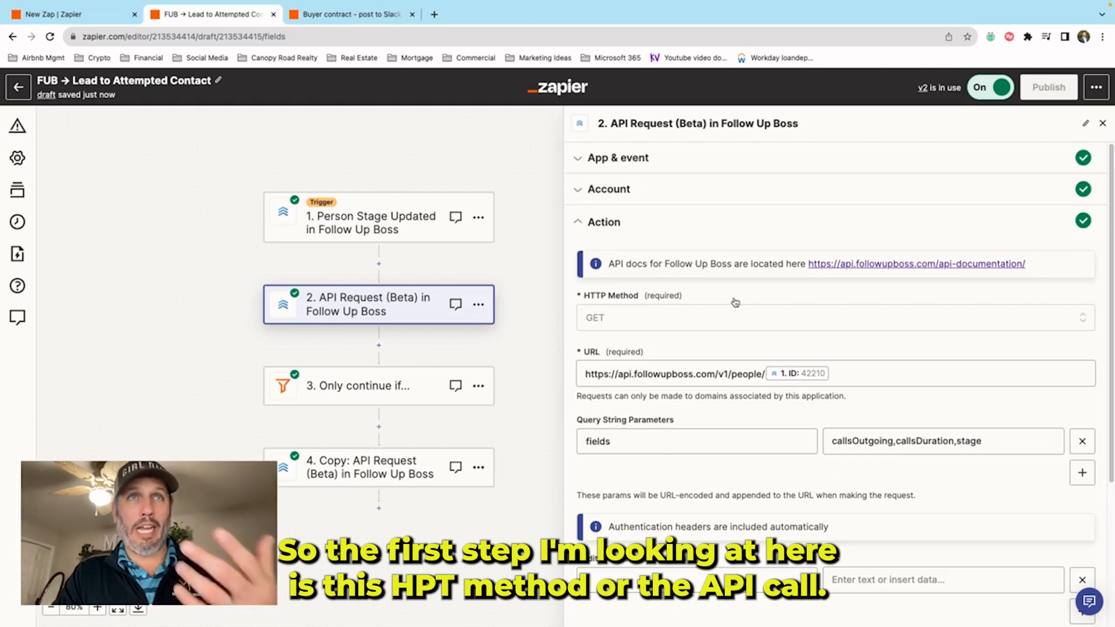
- Review the available HTTP methods for the API request and keep GET
click(664, 330)
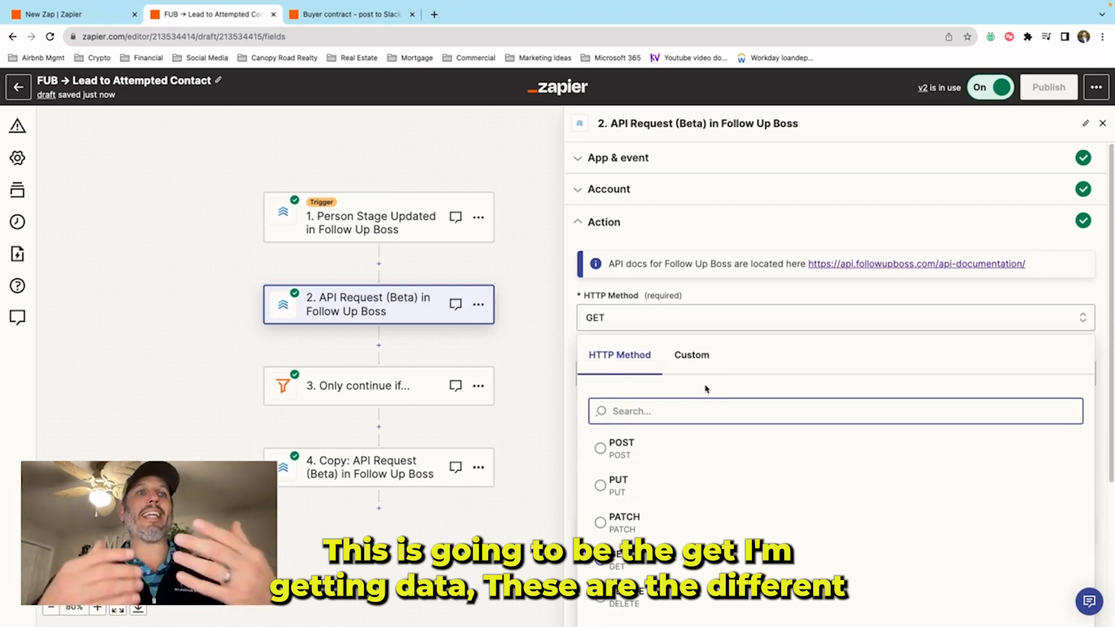
scroll(706, 388, down, 1)
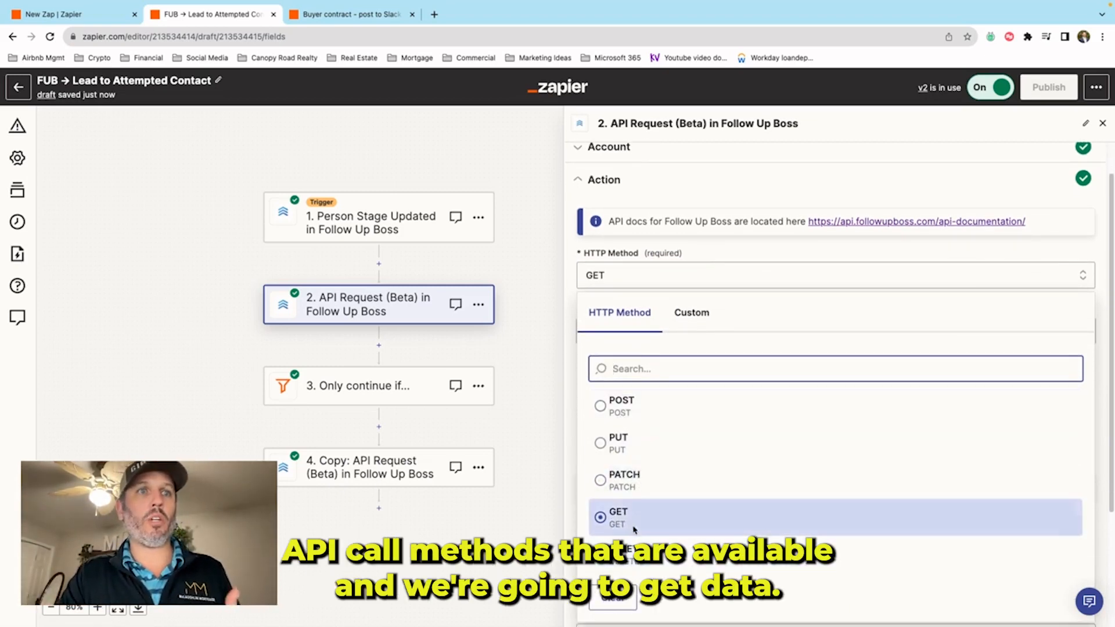
click(540, 402)
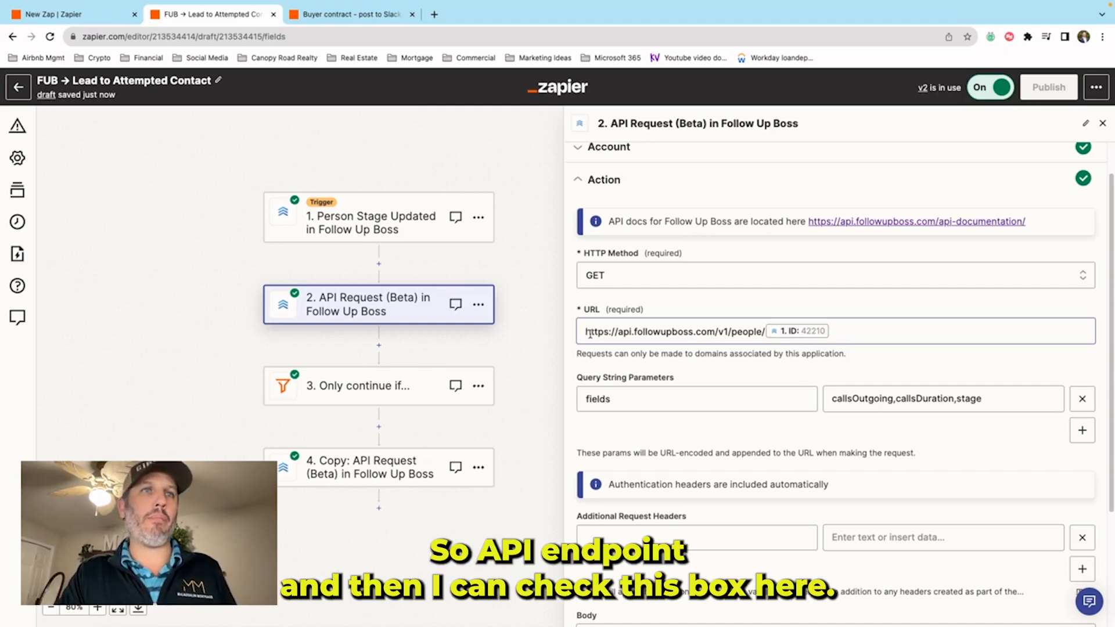
- Try adding the trigger's name, first name, last name, primary email and primary phone fields after the ID in the request URL
click(848, 332)
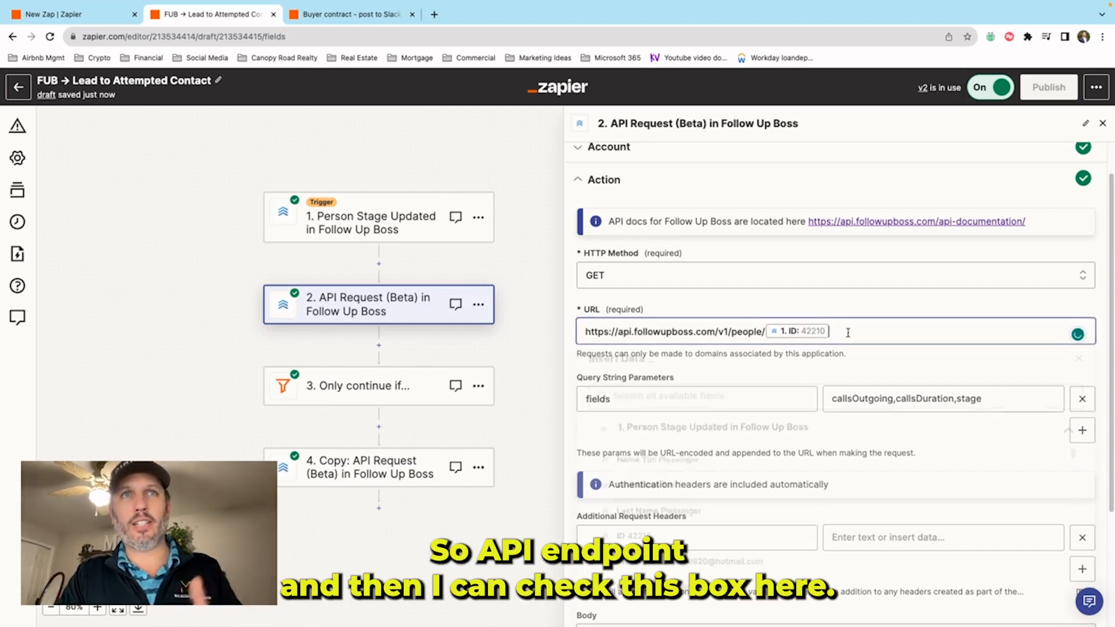
click(678, 464)
click(647, 489)
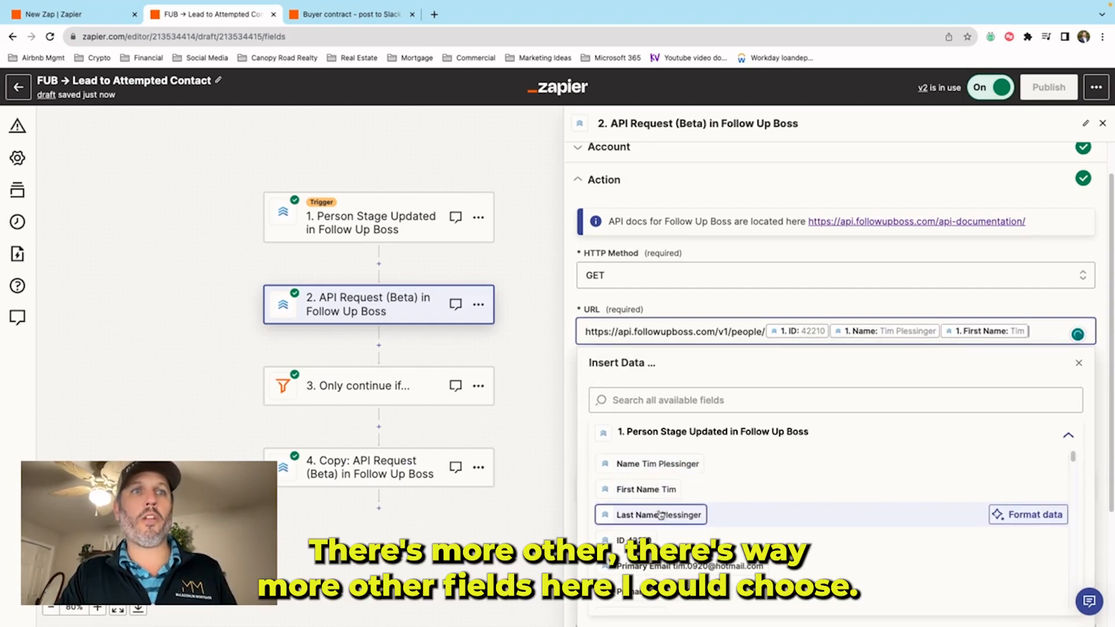
click(660, 515)
click(659, 530)
click(686, 581)
click(651, 609)
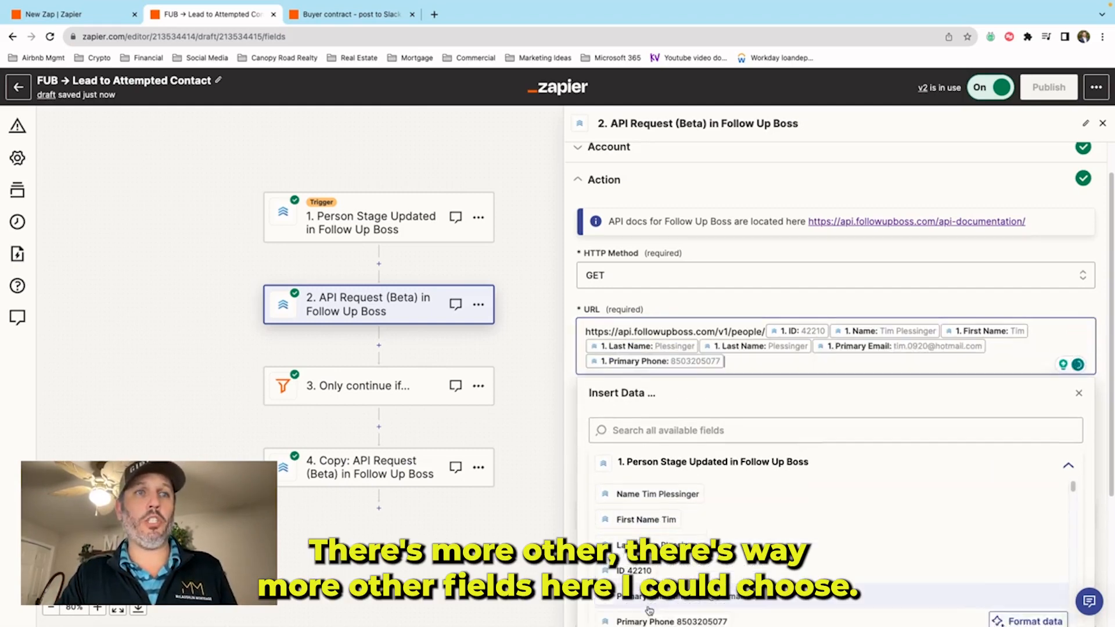
- Remove the extra contact fields from the request URL, keeping only the trigger's ID after the people endpoint
key(BackSpace)
key(BackSpace)
key(BackSpace)
key(BackSpace)
key(BackSpace)
key(BackSpace)
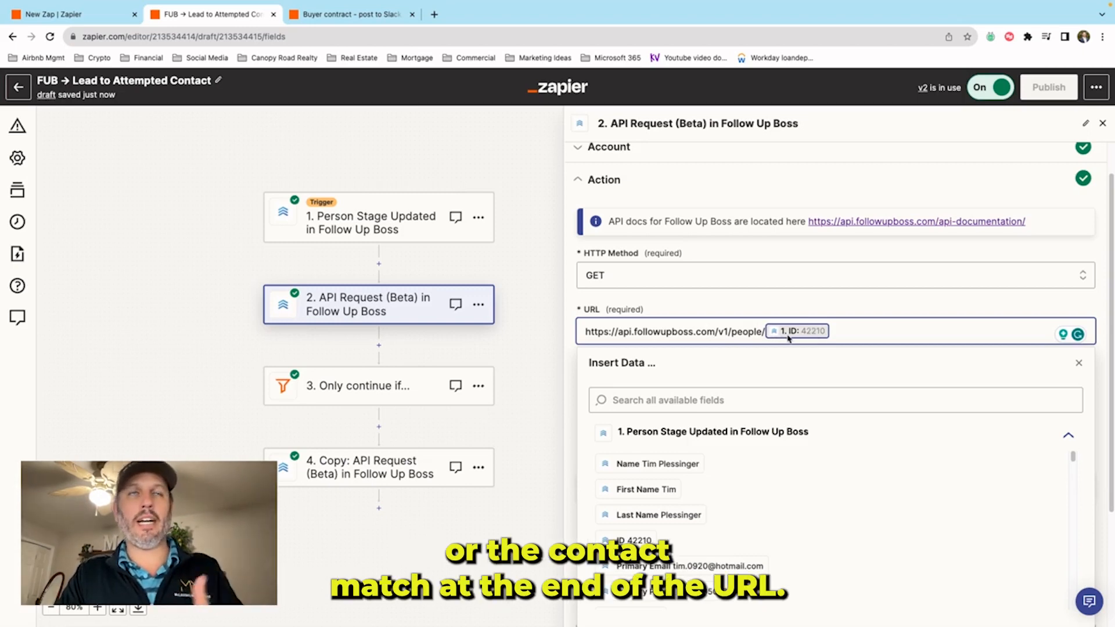
click(755, 308)
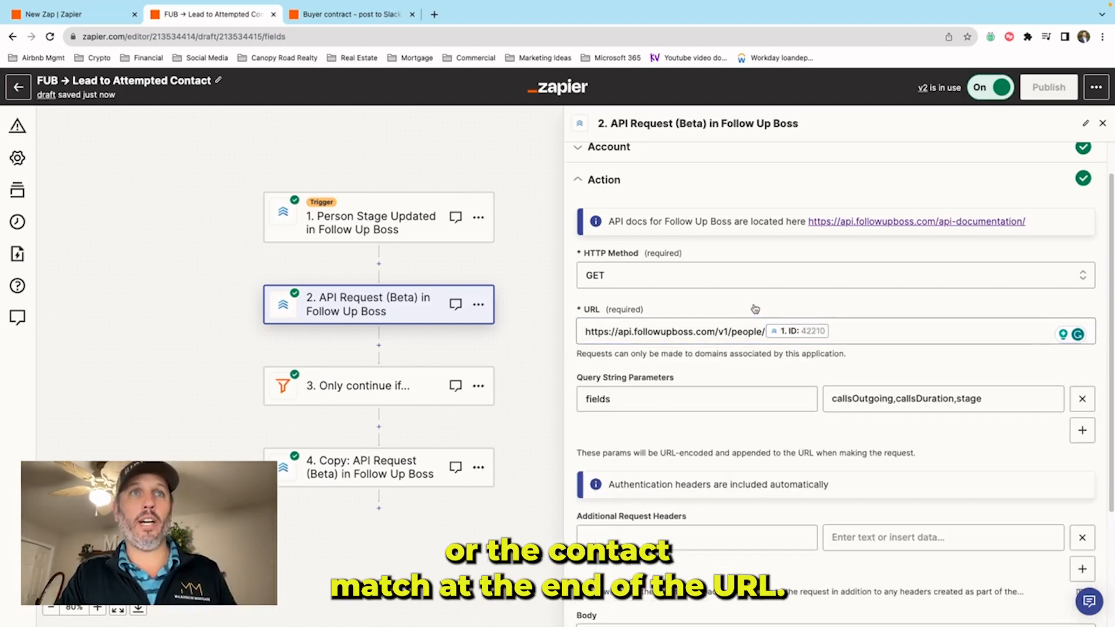
- Compare the fields insertable in the request URL with the data fields of the trigger's Contact D test record
click(845, 331)
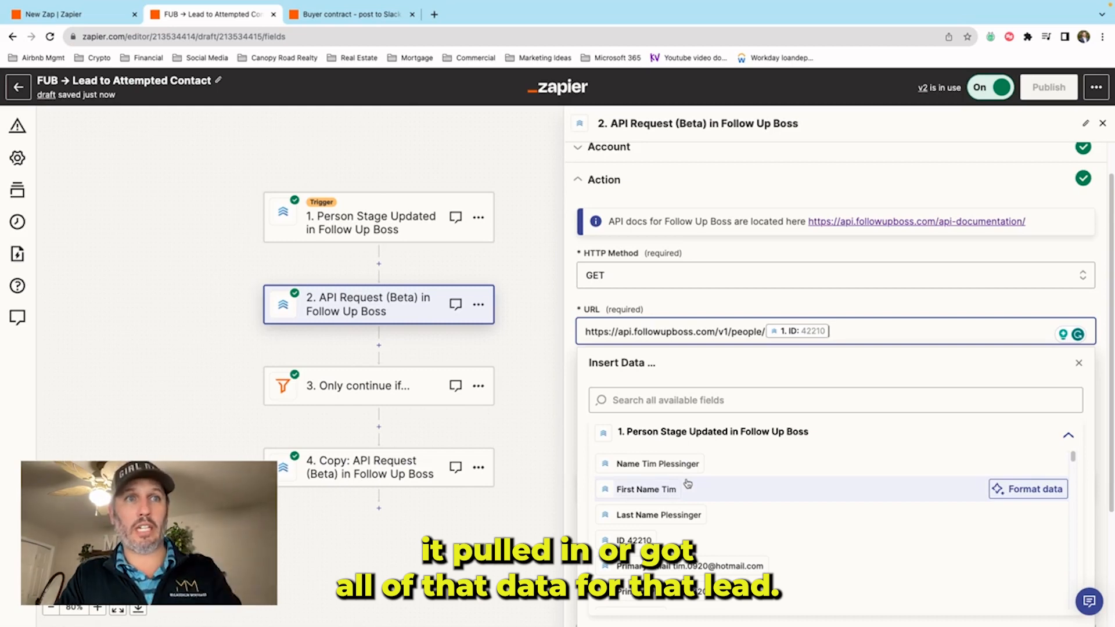
scroll(687, 483, down, 5)
scroll(688, 484, up, 5)
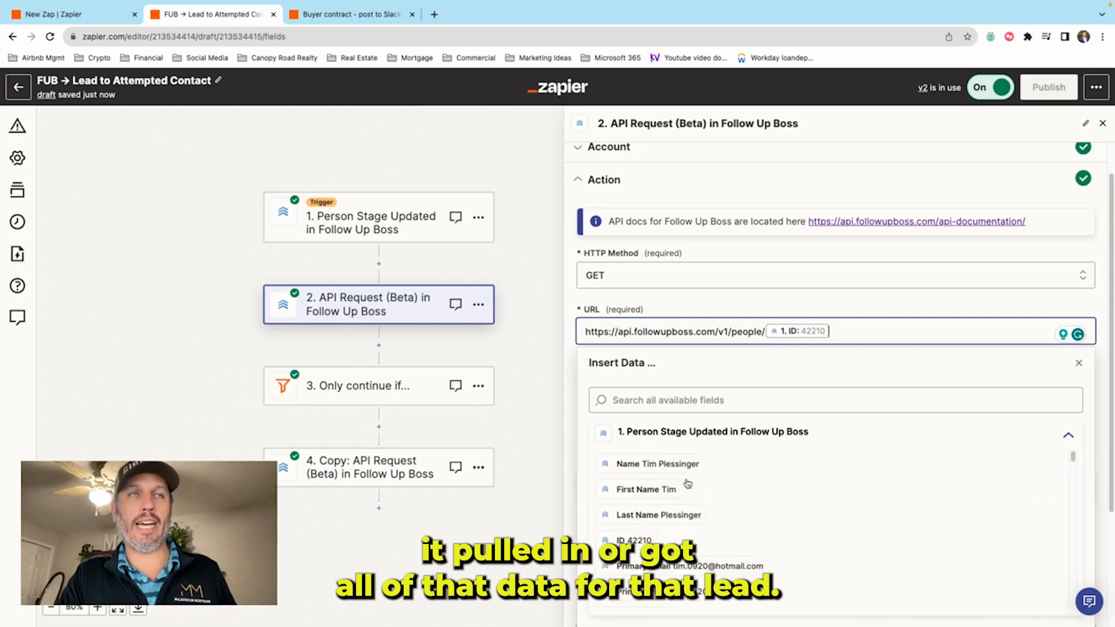
click(379, 217)
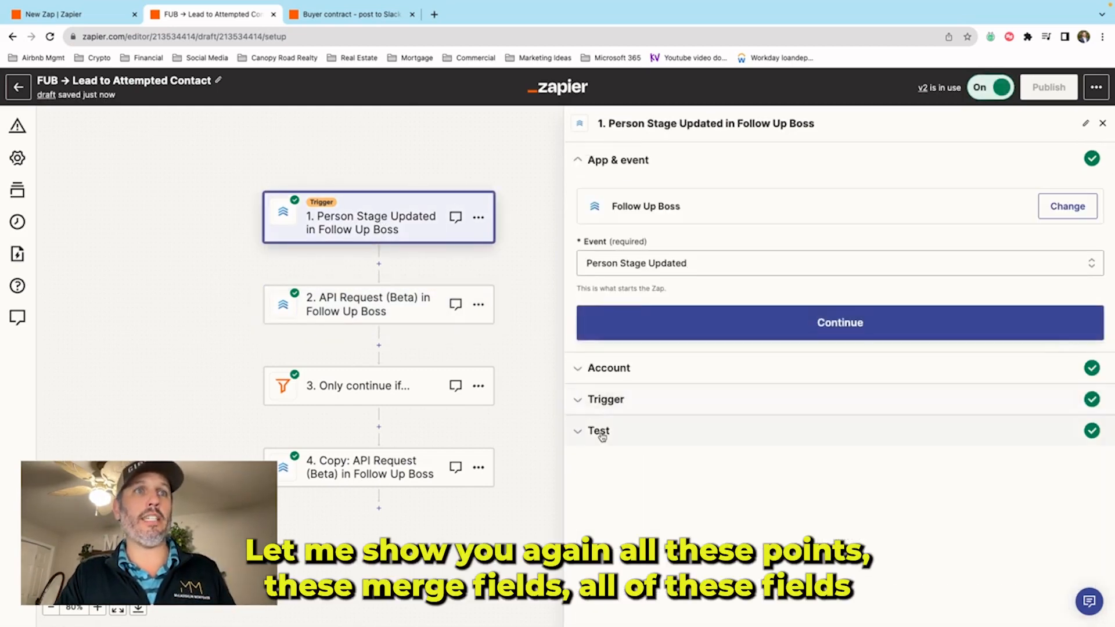
click(599, 431)
scroll(822, 483, down, 10)
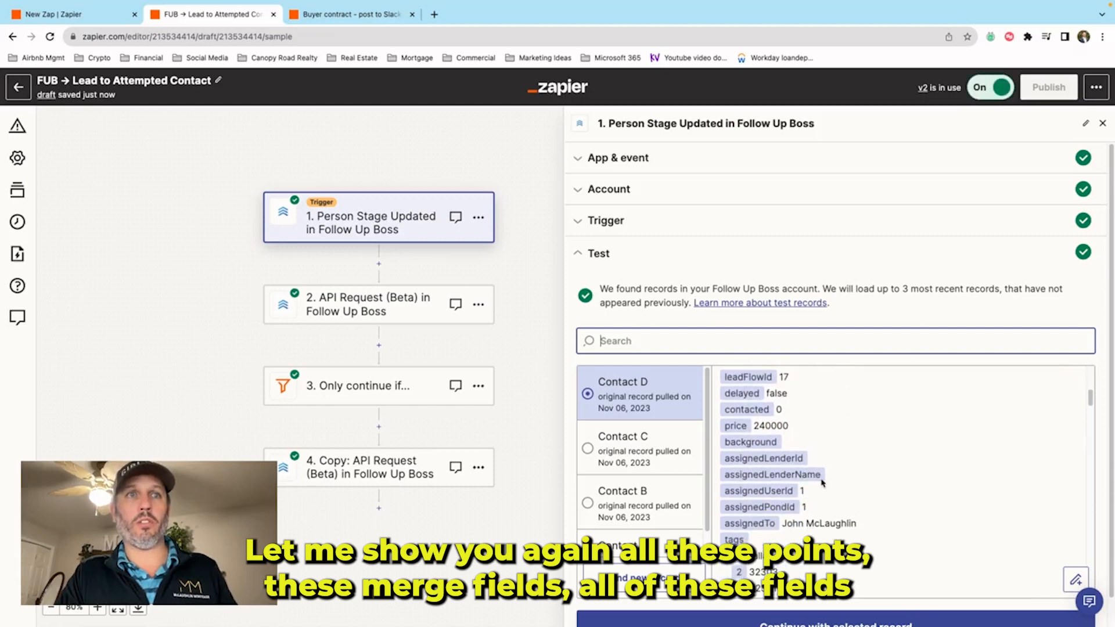
scroll(822, 482, down, 10)
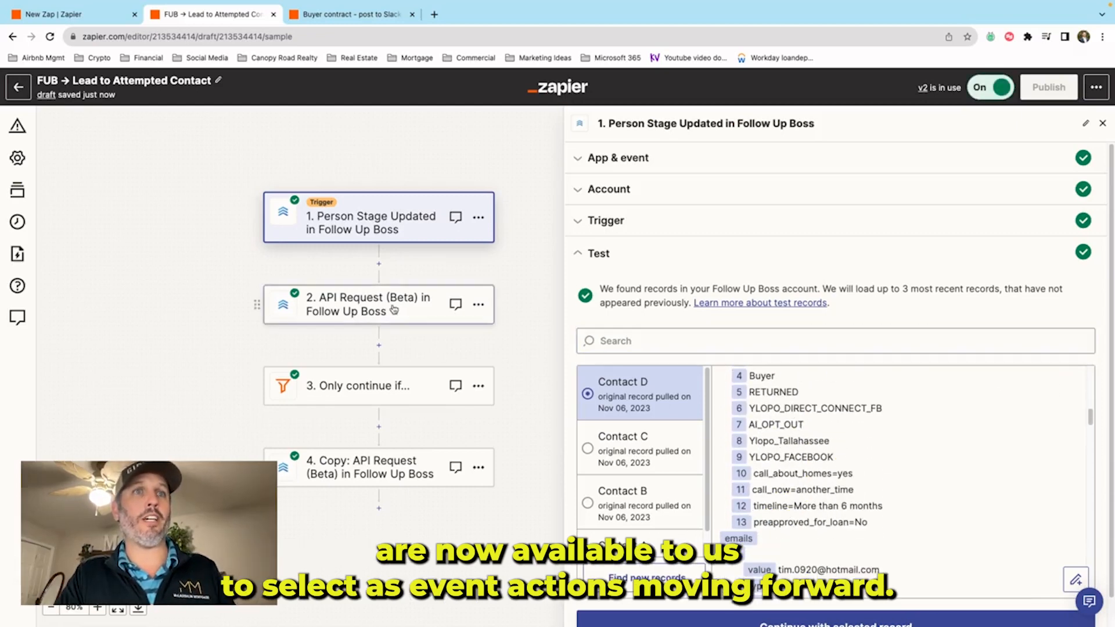
- Return to the API Request step's action settings and review the trigger fields that can be inserted in its URL
click(394, 310)
click(656, 329)
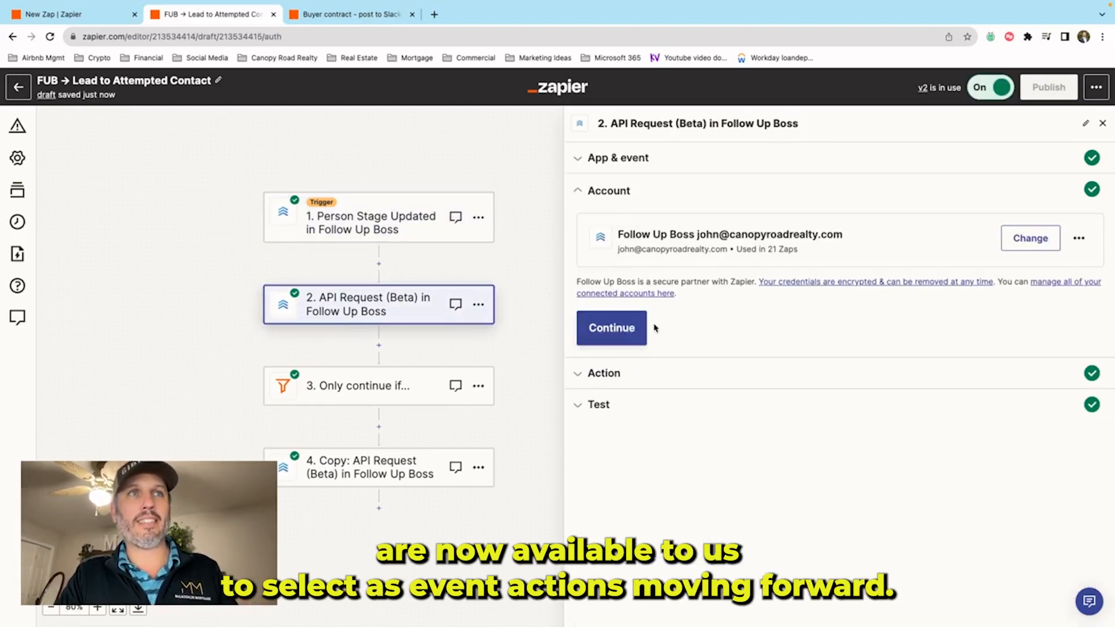
click(616, 330)
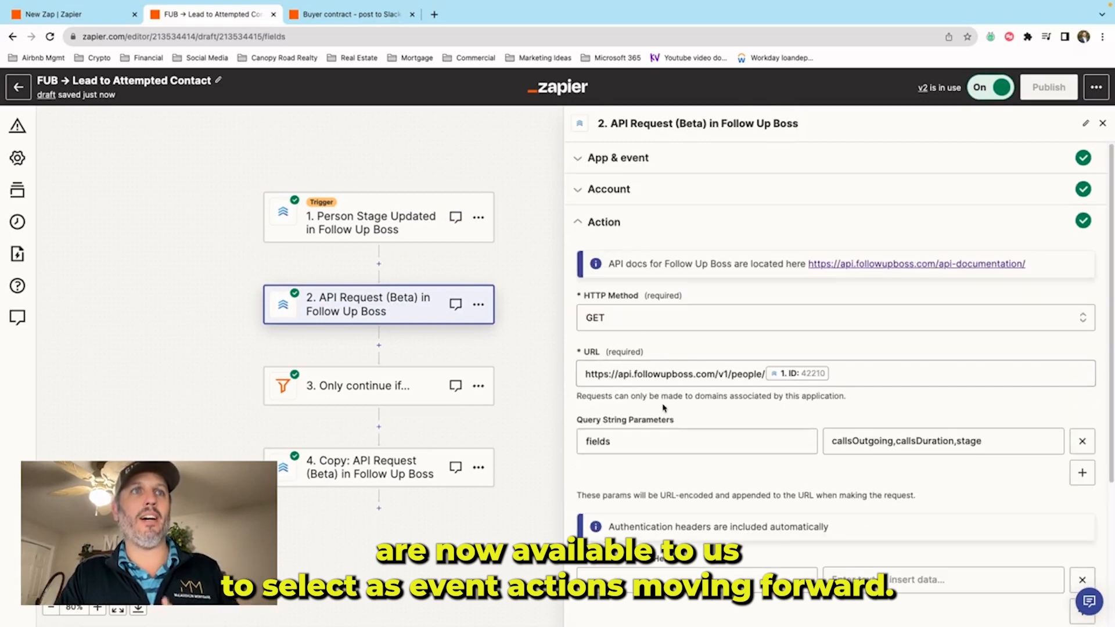
click(887, 375)
scroll(735, 540, down, 3)
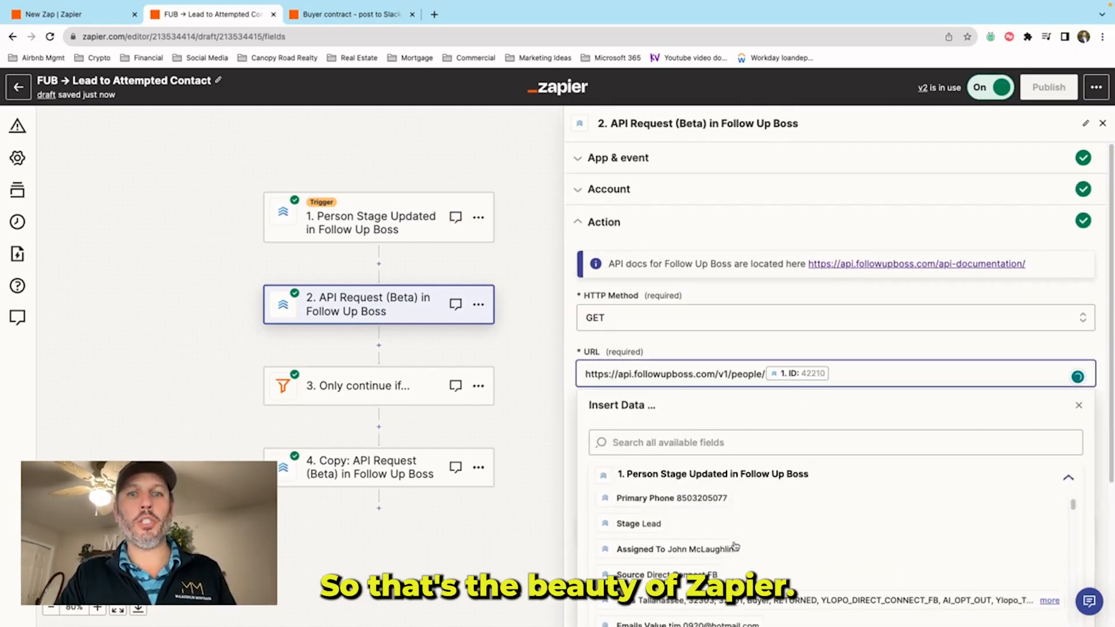
scroll(736, 546, down, 2)
scroll(988, 517, up, 5)
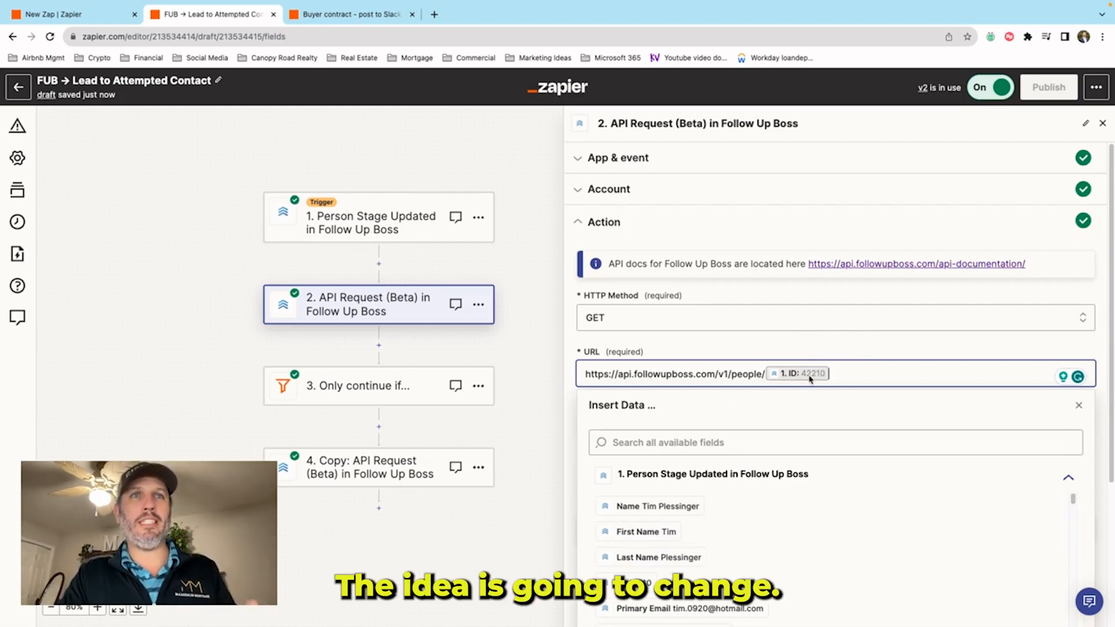
click(818, 353)
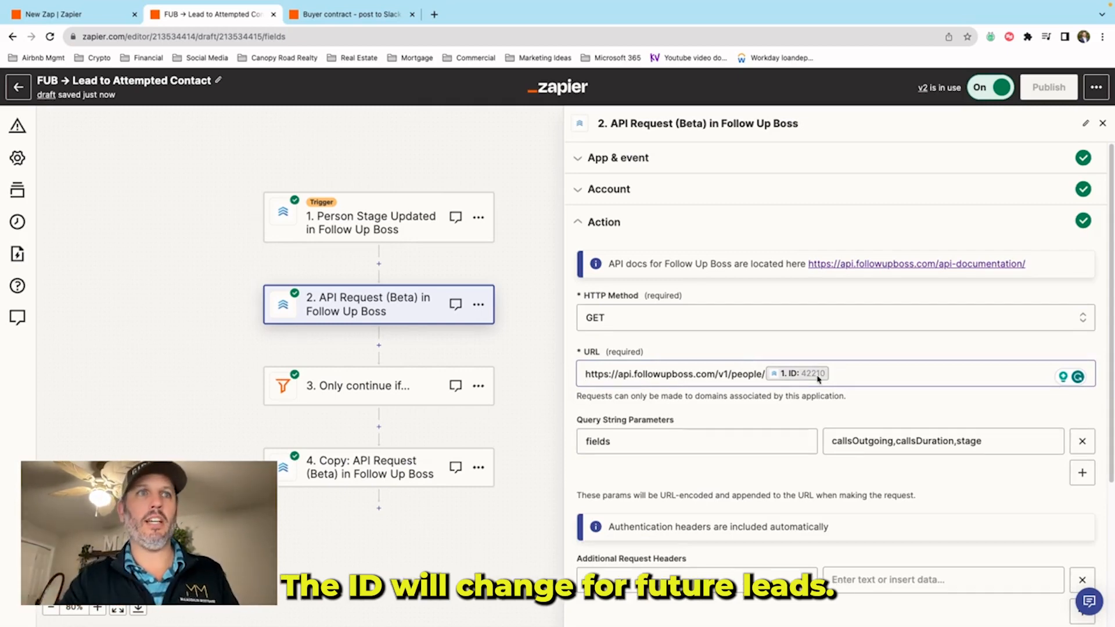
- Examine the query string parameters of the API request
scroll(635, 418, down, 1)
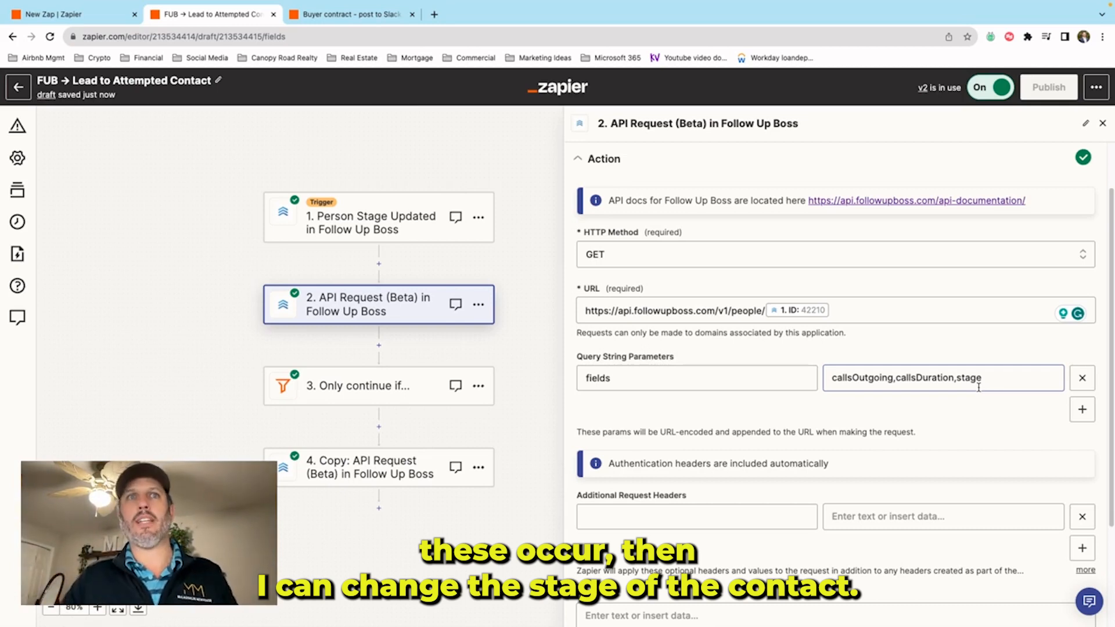
click(709, 431)
scroll(705, 436, down, 2)
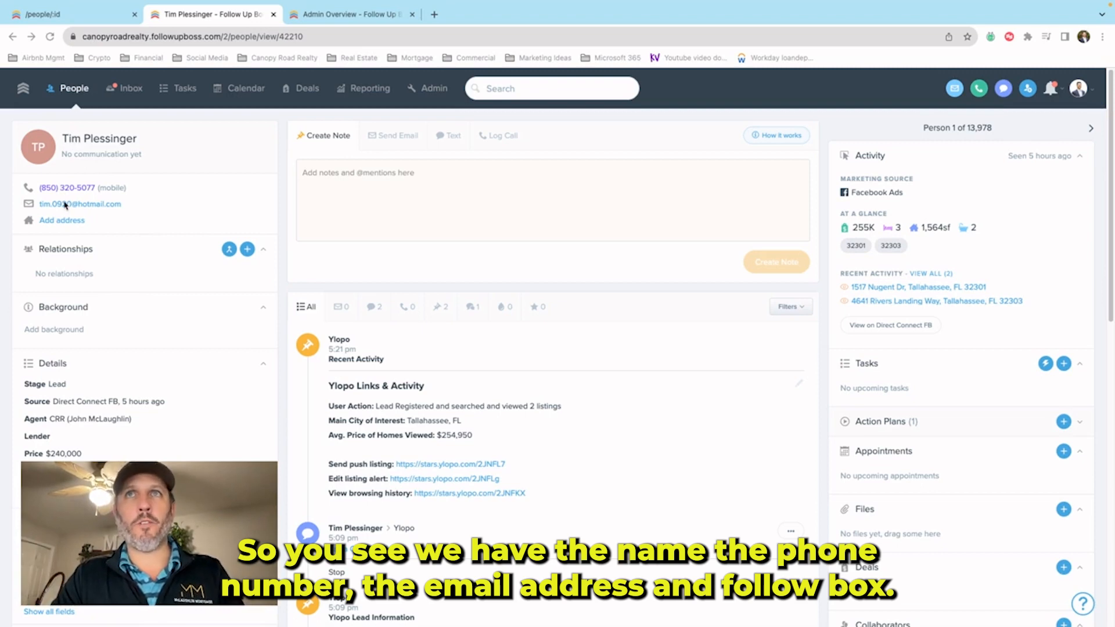
- In Follow Up Boss, examine the lead's contact information and its details, including stage, source, agent and tags
scroll(37, 227, down, 2)
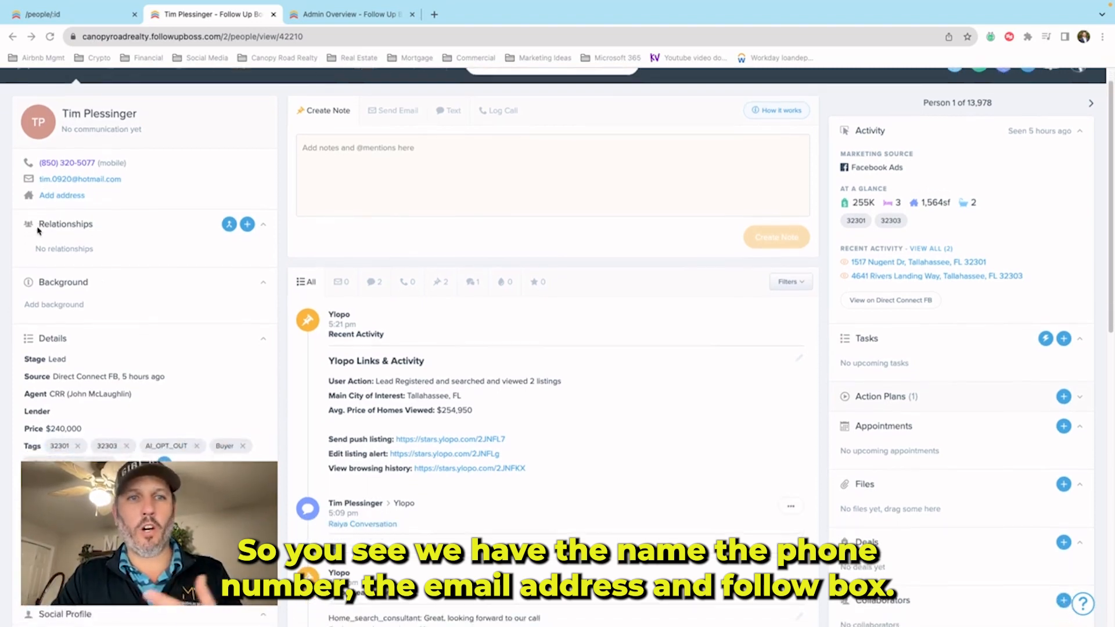
scroll(38, 254, up, 1)
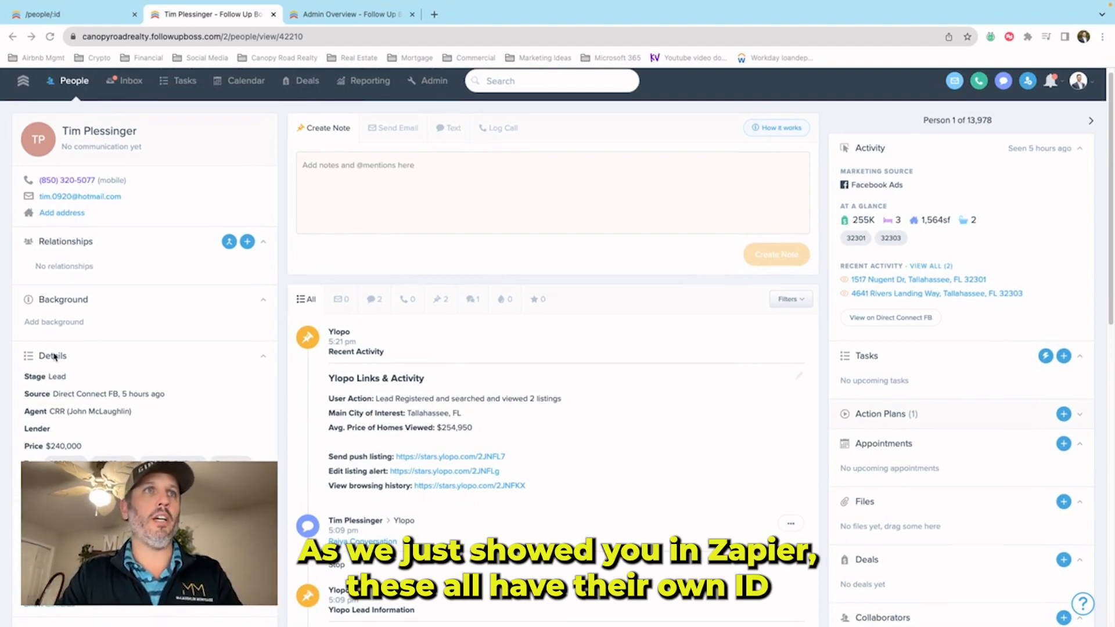
scroll(41, 375, down, 1)
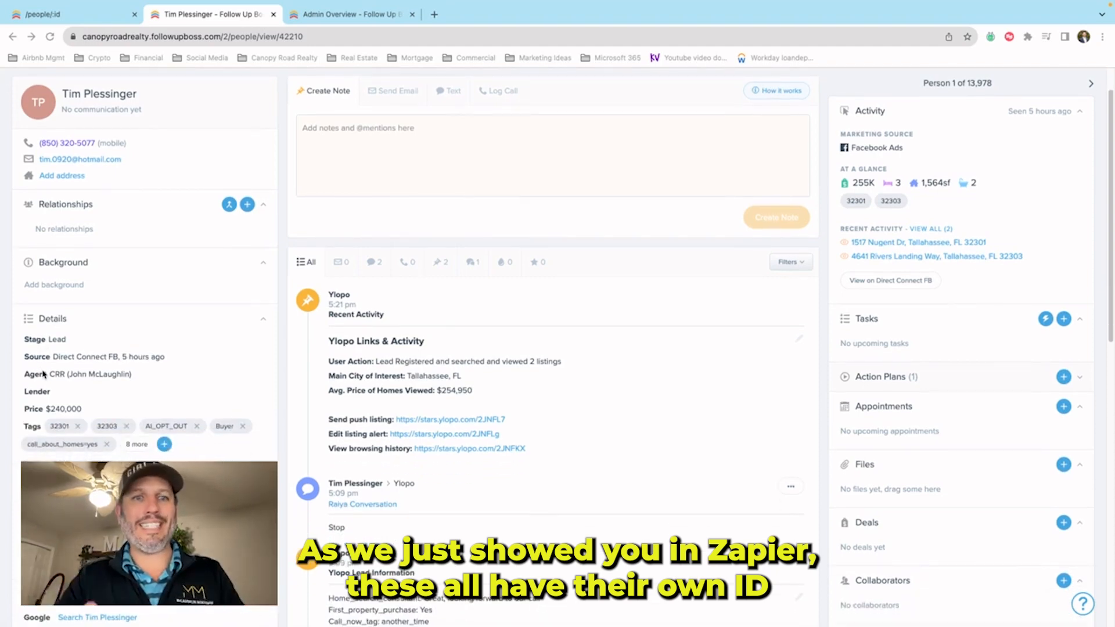
scroll(43, 375, up, 1)
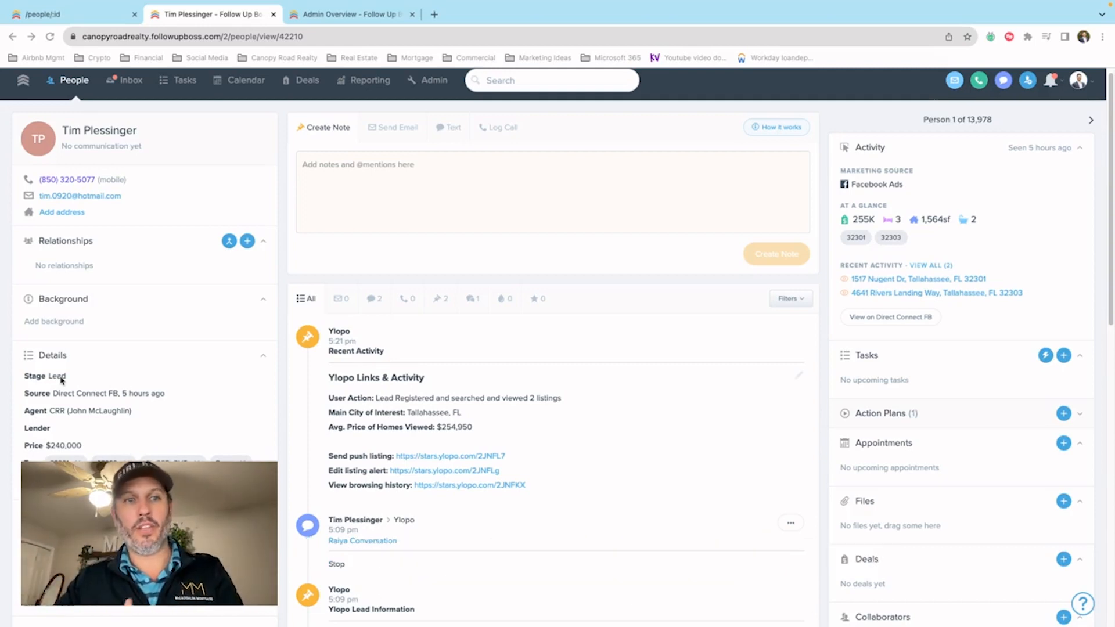
scroll(62, 380, up, 1)
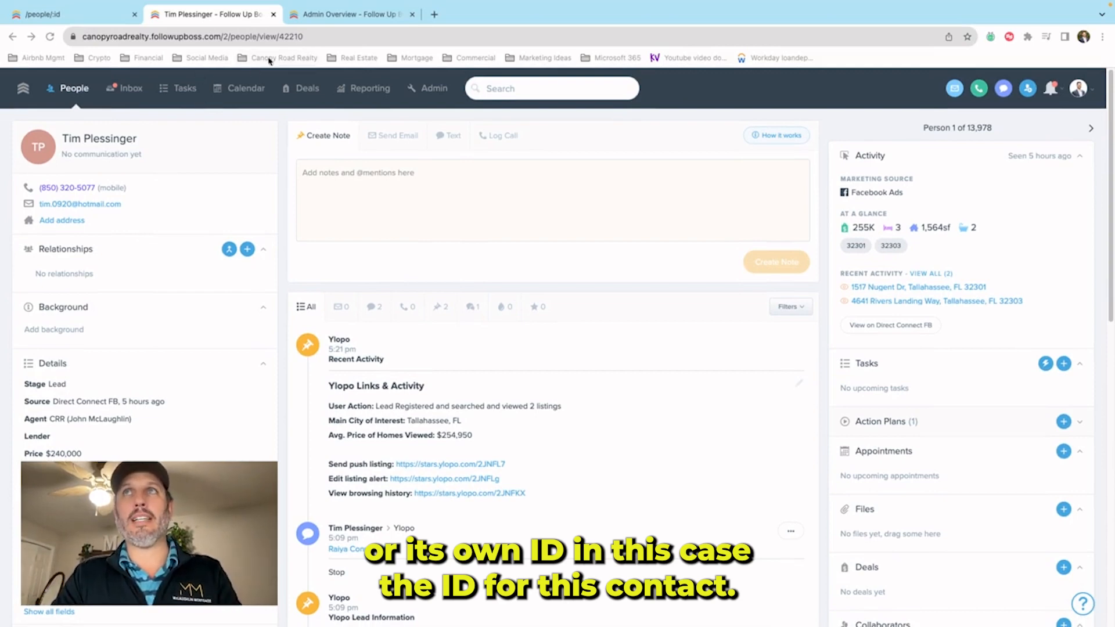
- Highlight the contact's ID at the end of the lead record's web address
click(294, 41)
click(297, 40)
double_click(324, 39)
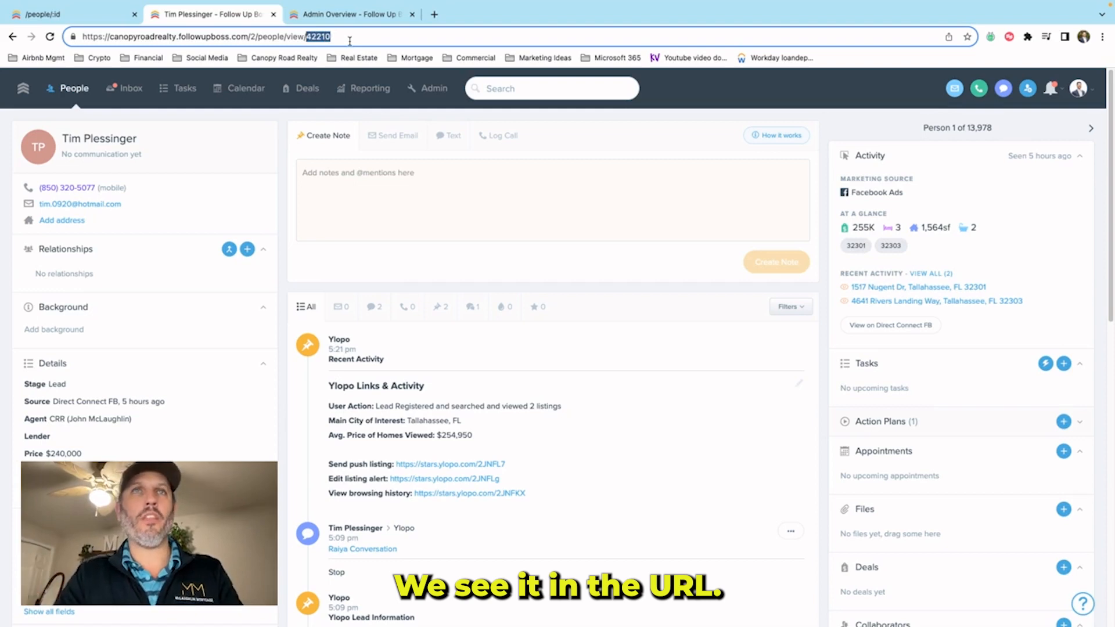
- Load the contact record whose ID in the web address ends in 9, return to the original lead's record, and highlight its ID
text(42209)
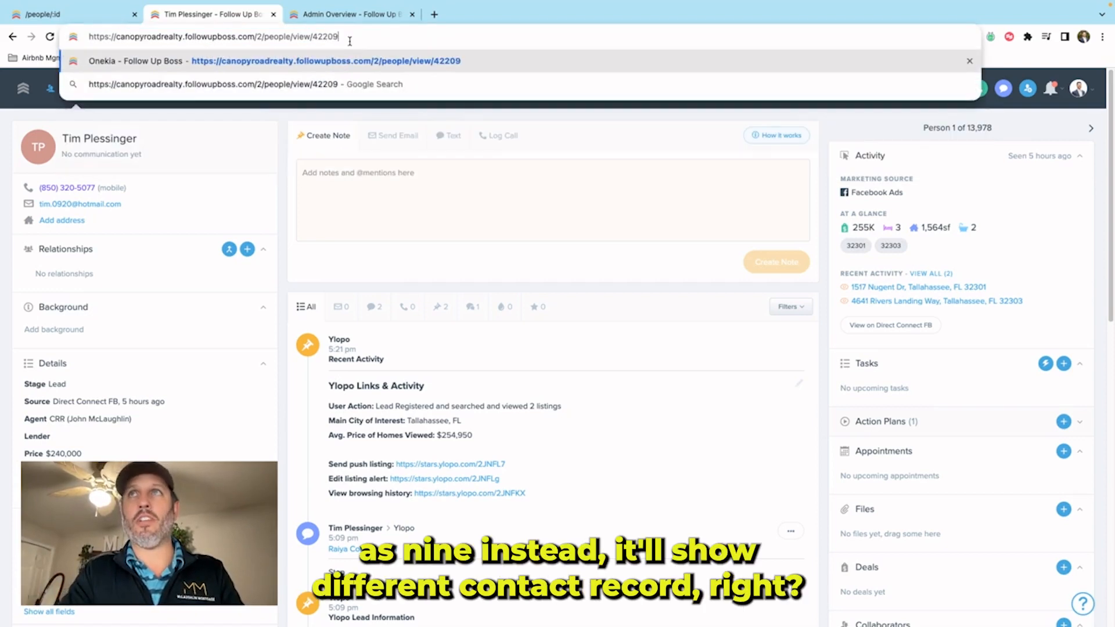
key(Return)
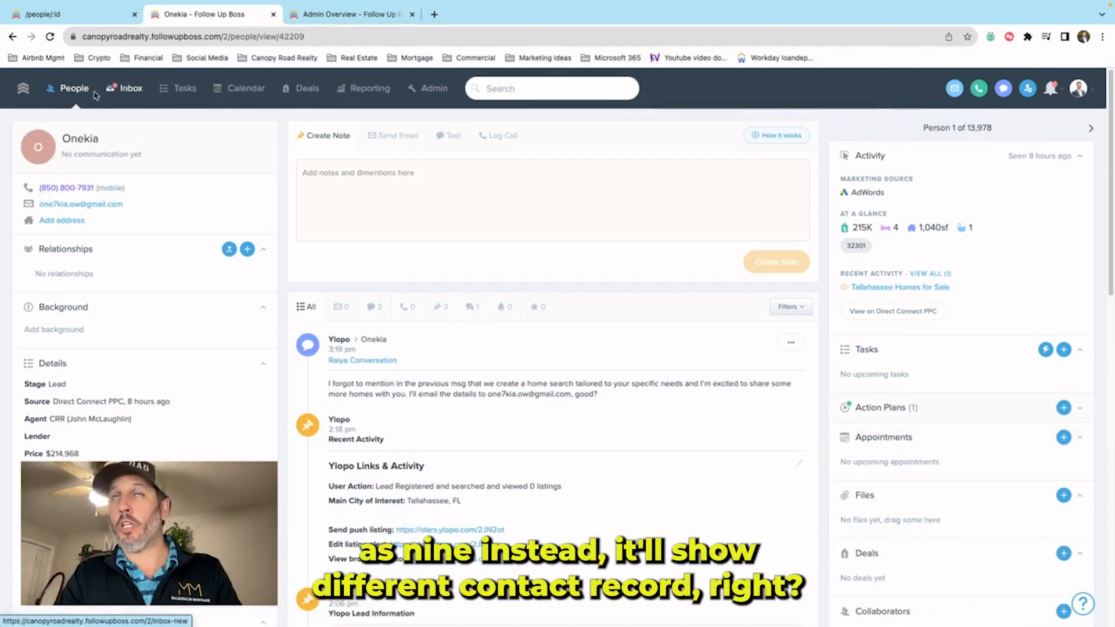
click(13, 37)
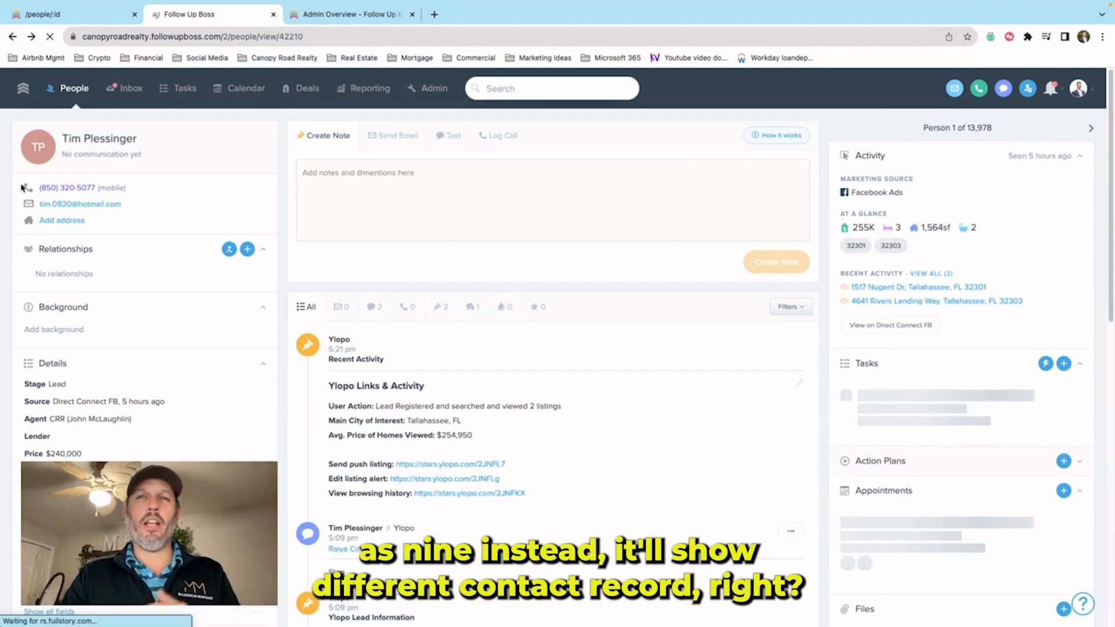
double_click(296, 37)
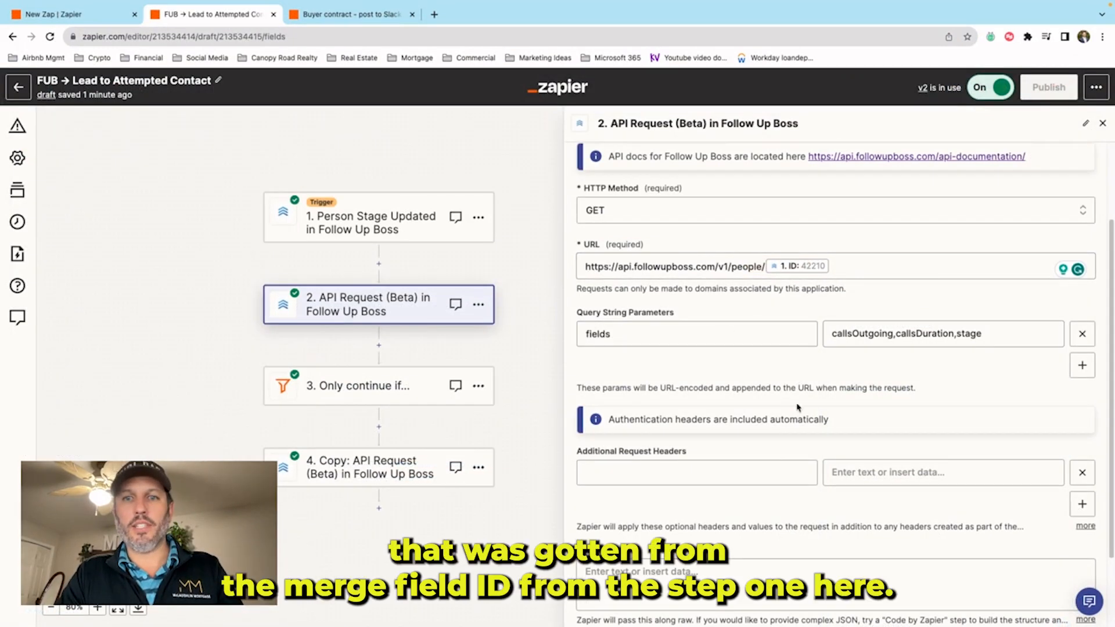
- In Zapier, check the trigger's ID field used in the API request URL, and return to the lead's record in Follow Up Boss
click(855, 264)
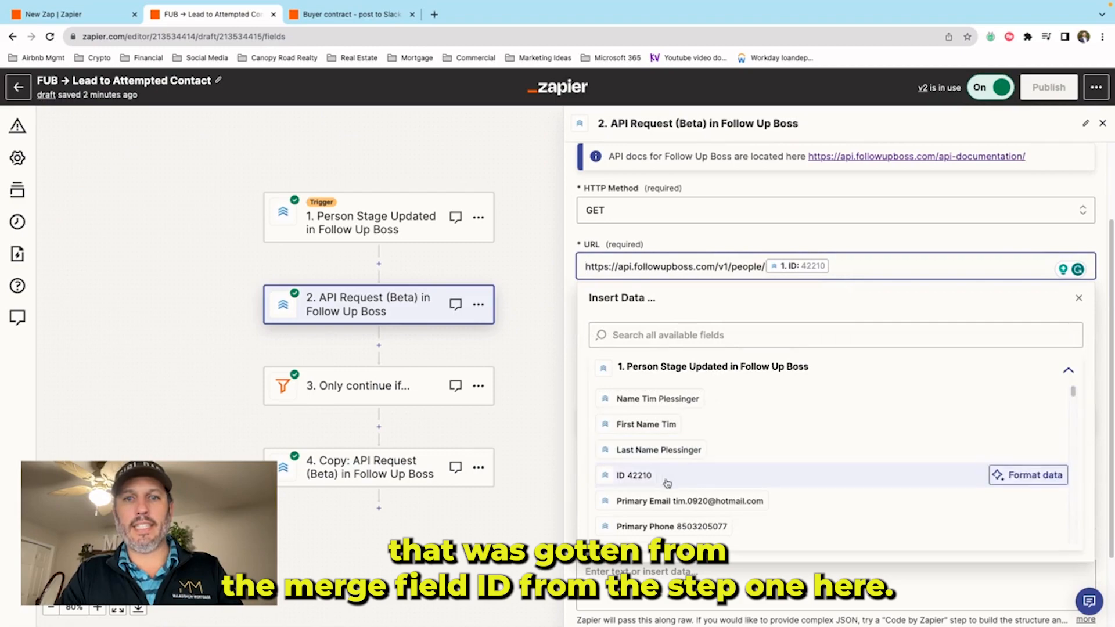
click(512, 322)
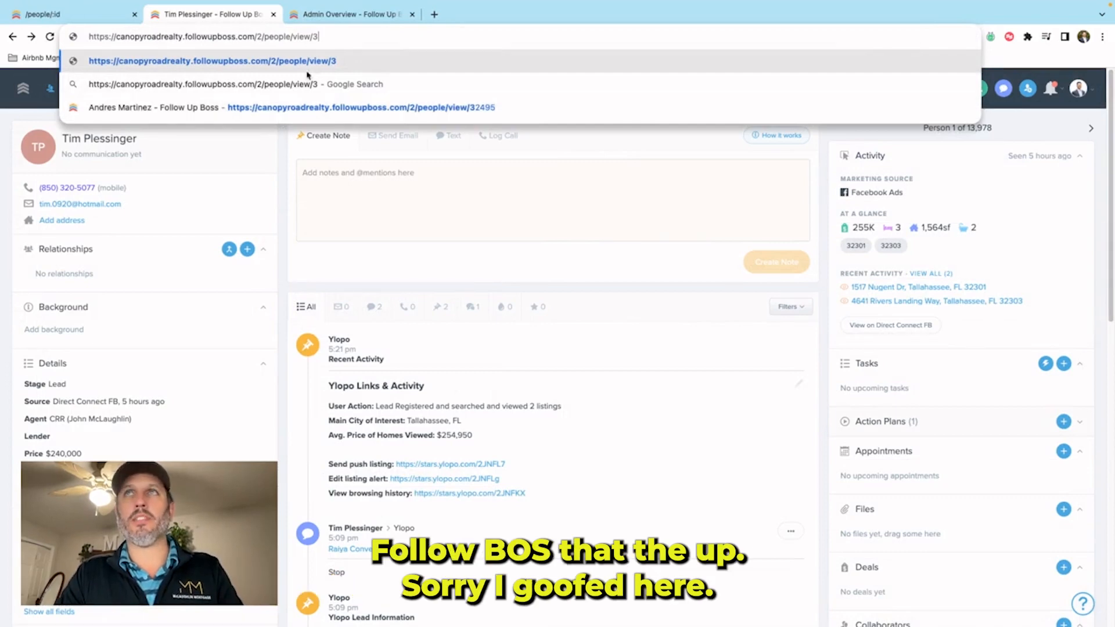
click(25, 114)
click(12, 37)
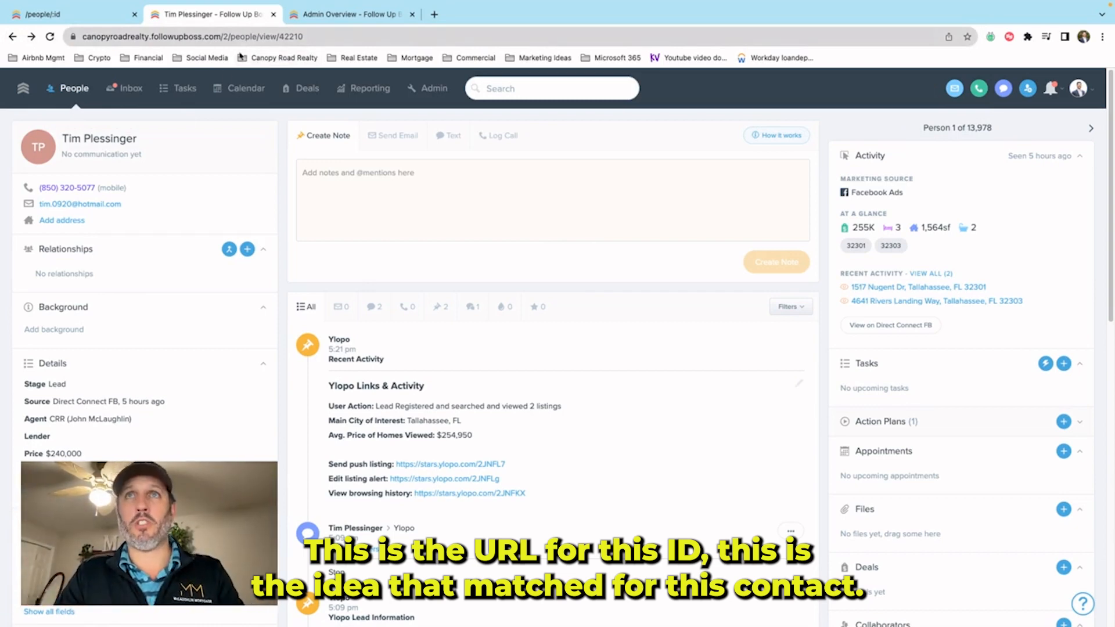
- In the Follow Up Boss API Reference, open Getting Started with Follow Up Boss and examine the API endpoint structure, including the people resource name
click(66, 16)
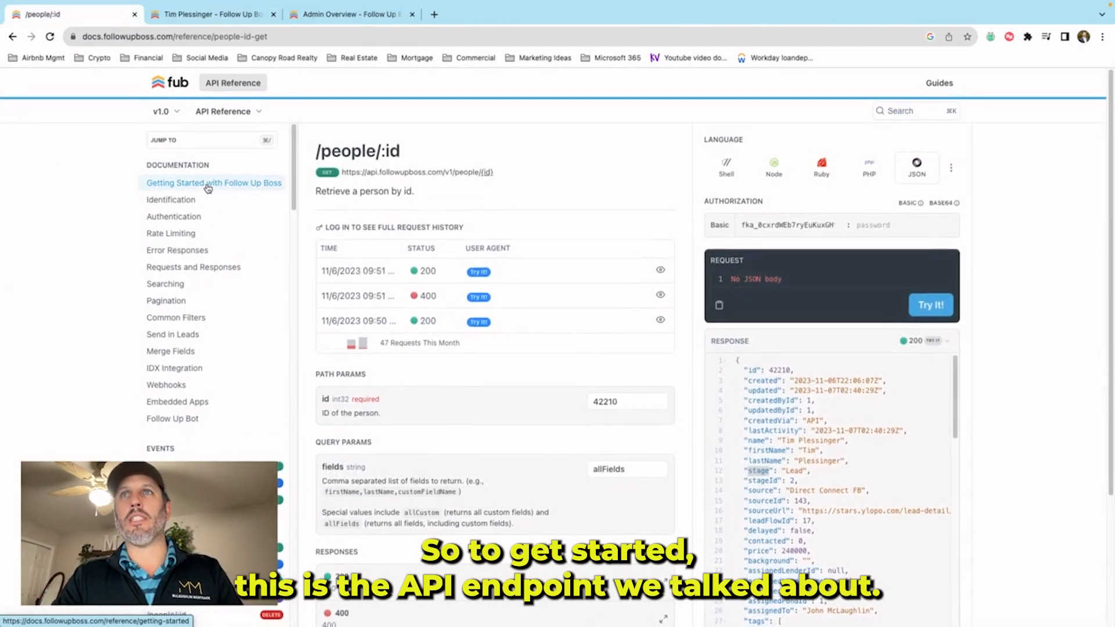
click(207, 186)
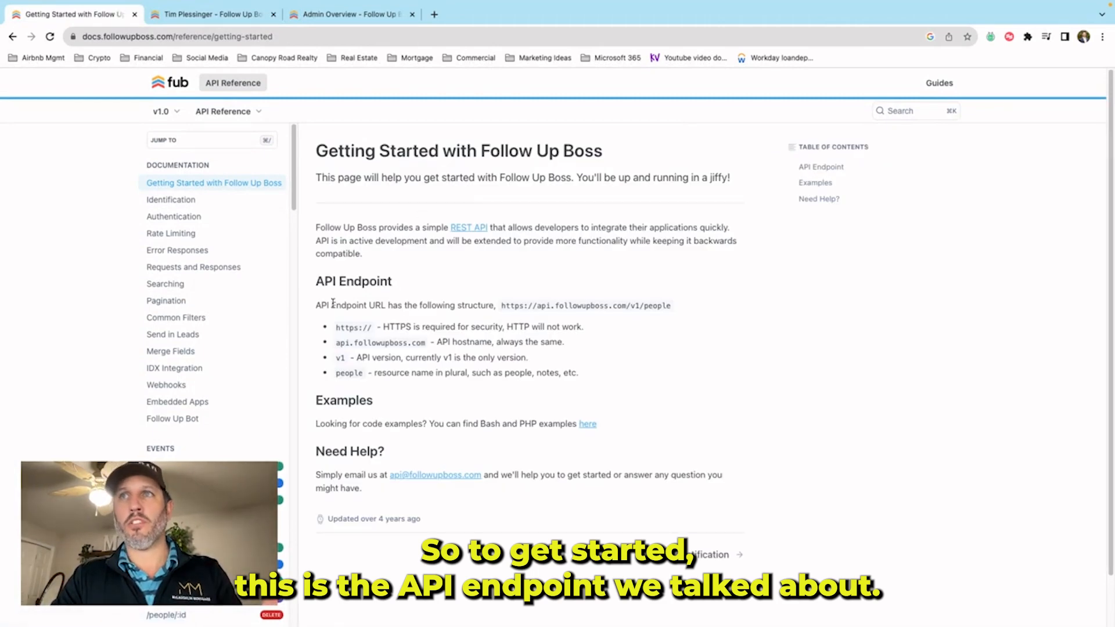
drag(337, 326, 399, 357)
click(361, 356)
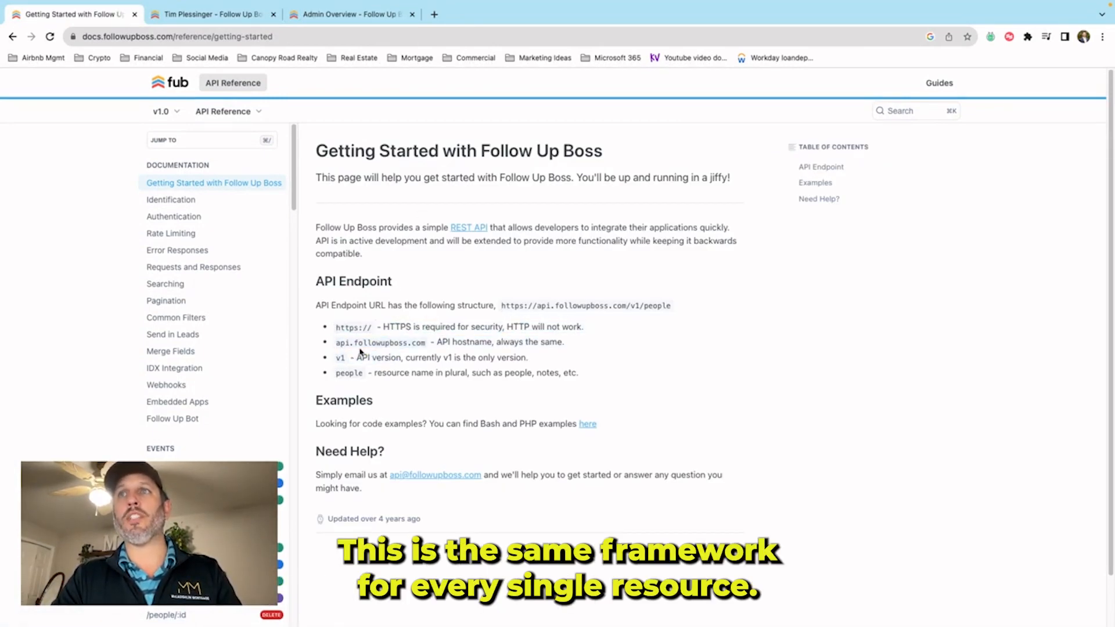
scroll(249, 372, down, 3)
scroll(248, 373, down, 5)
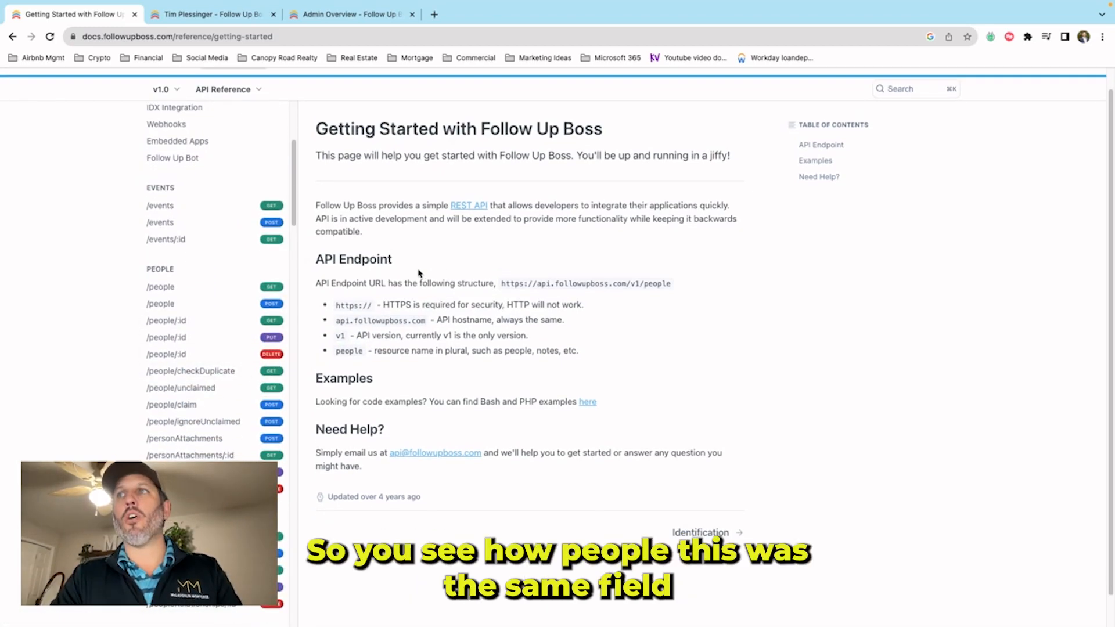
double_click(343, 351)
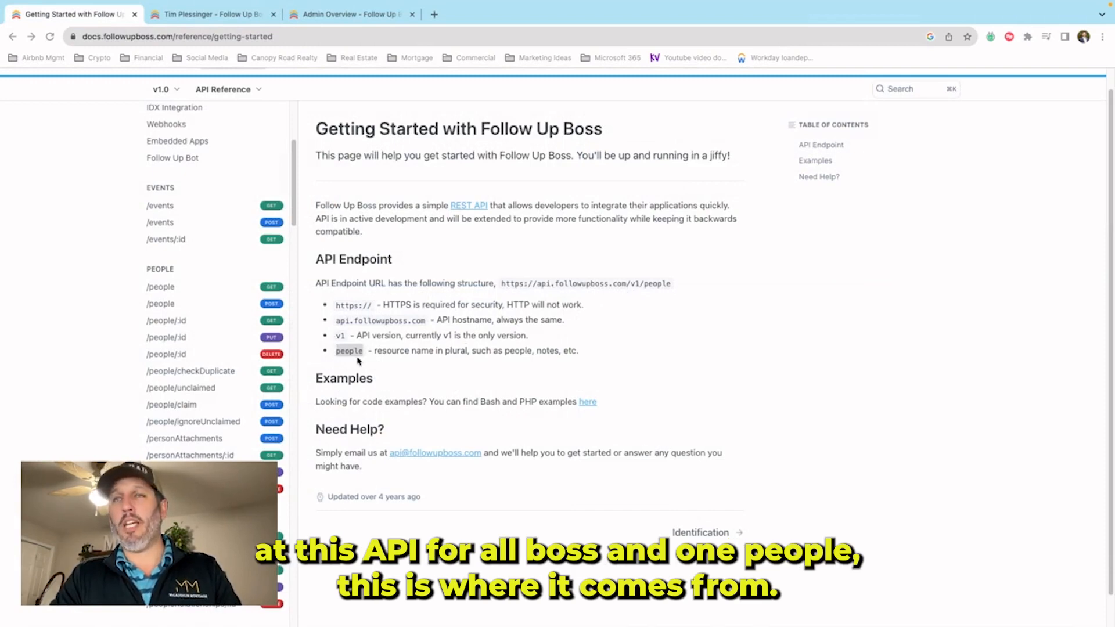
- Open the reference for GET /people, followed by the one for GET /people/:id
click(187, 288)
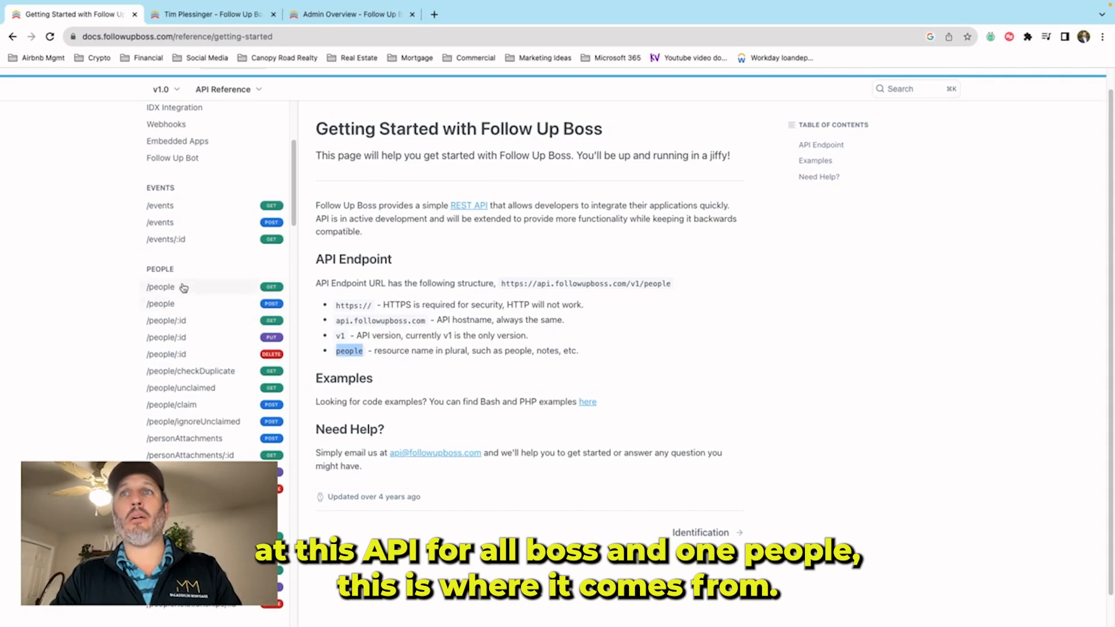
click(180, 288)
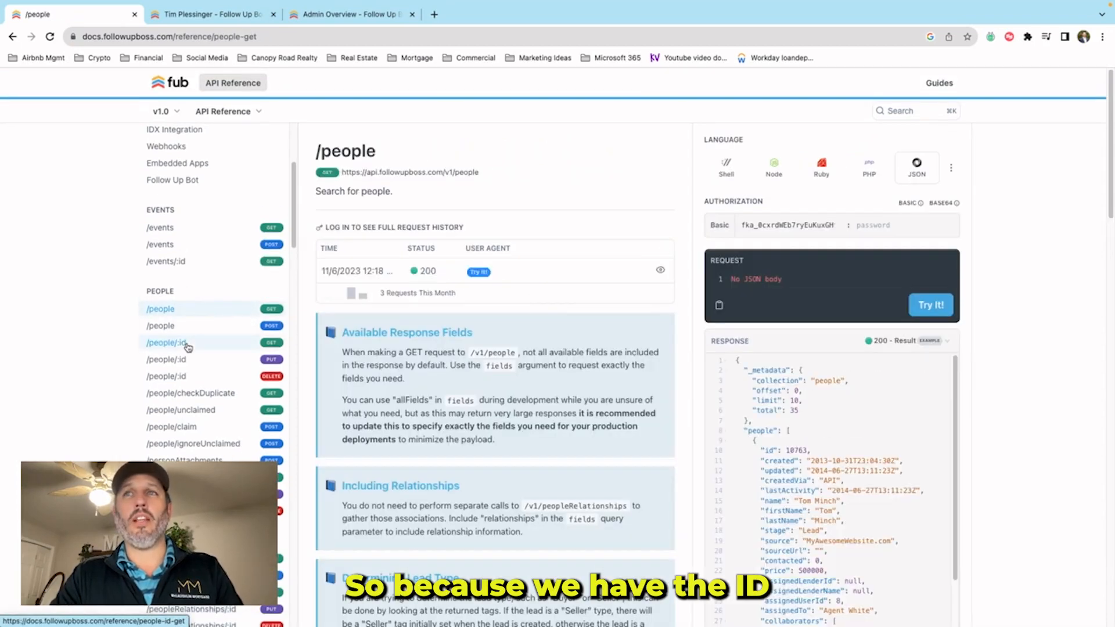
click(187, 343)
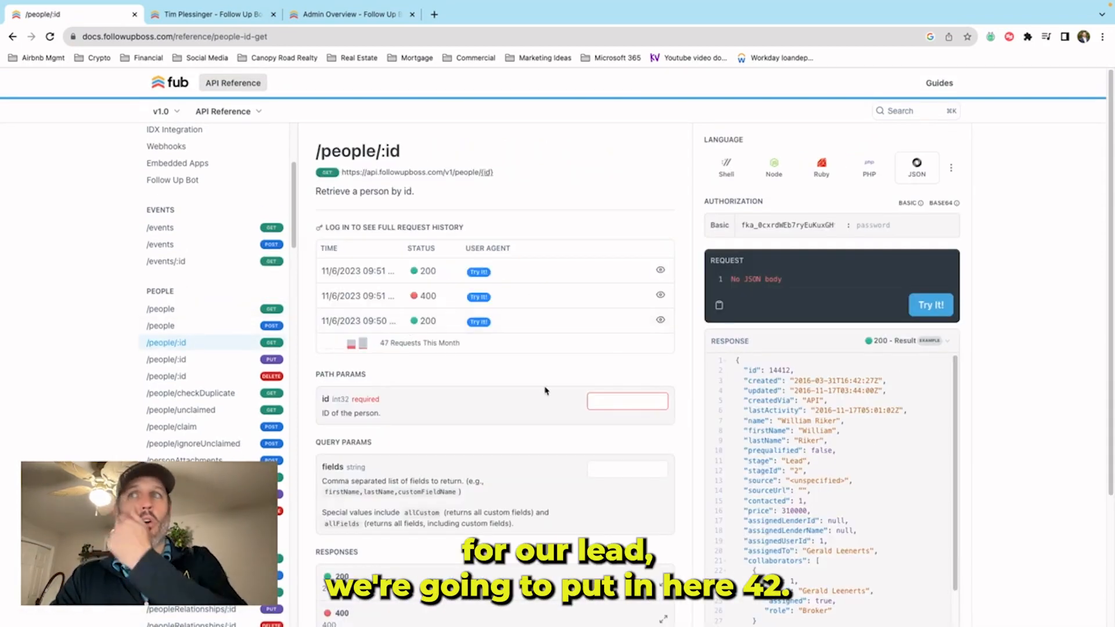
- Enter the lead's contact ID as the required id path parameter and point out that parameter's description
click(615, 401)
text(4)
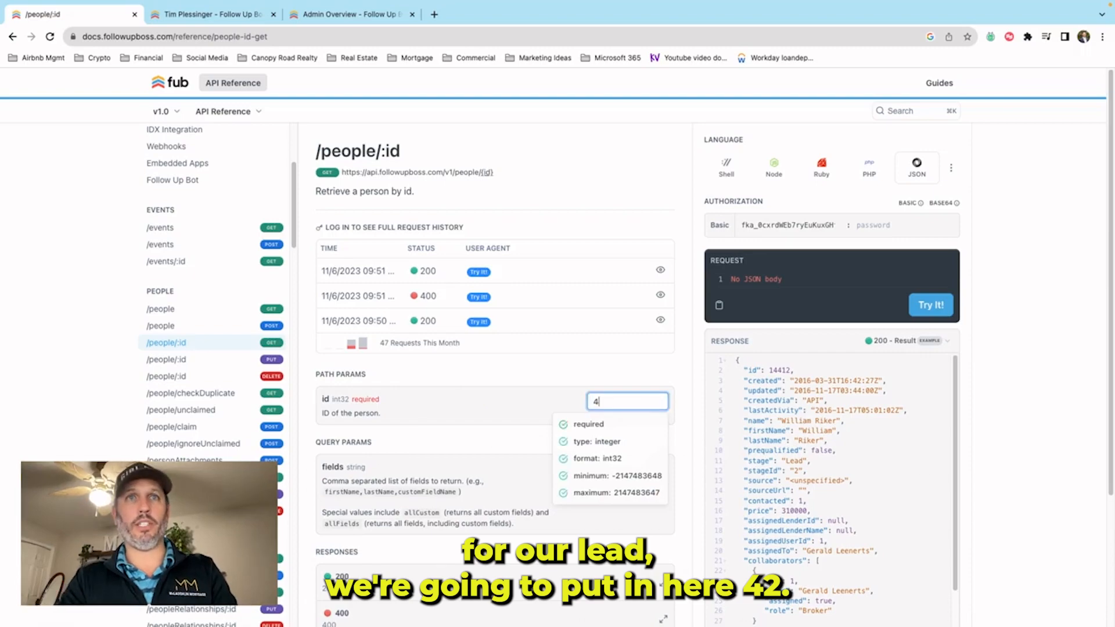
text(2210)
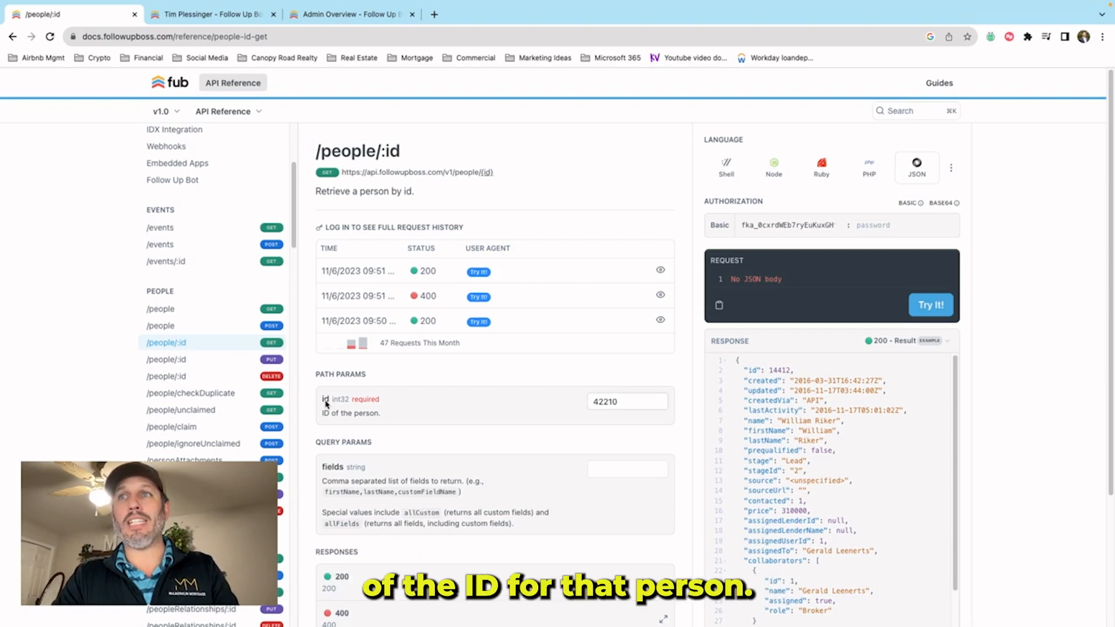
triple_click(355, 416)
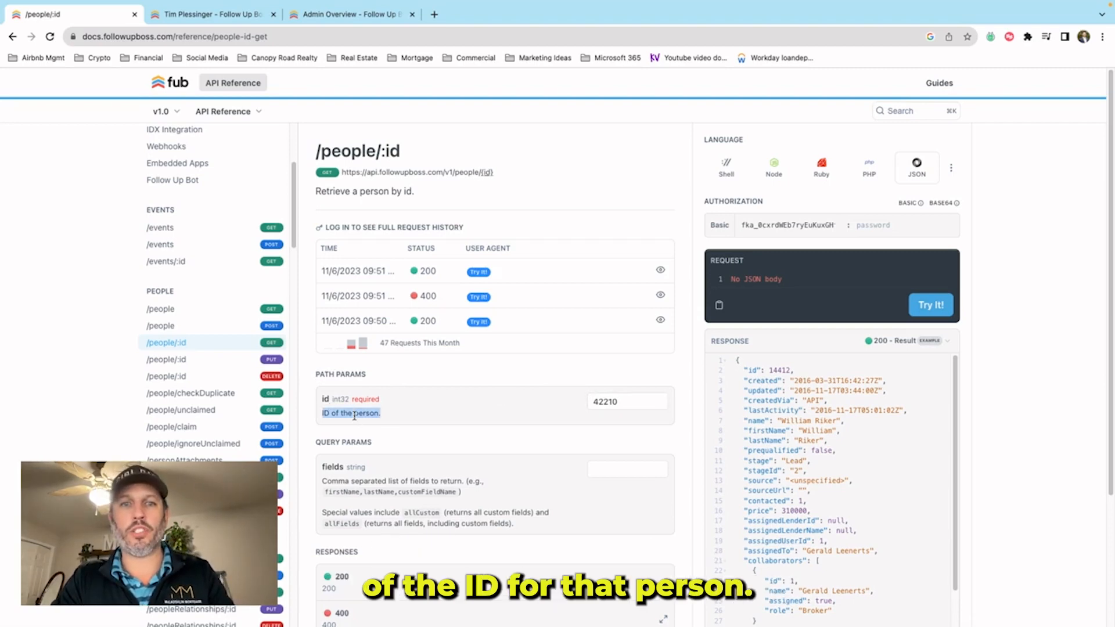
click(356, 416)
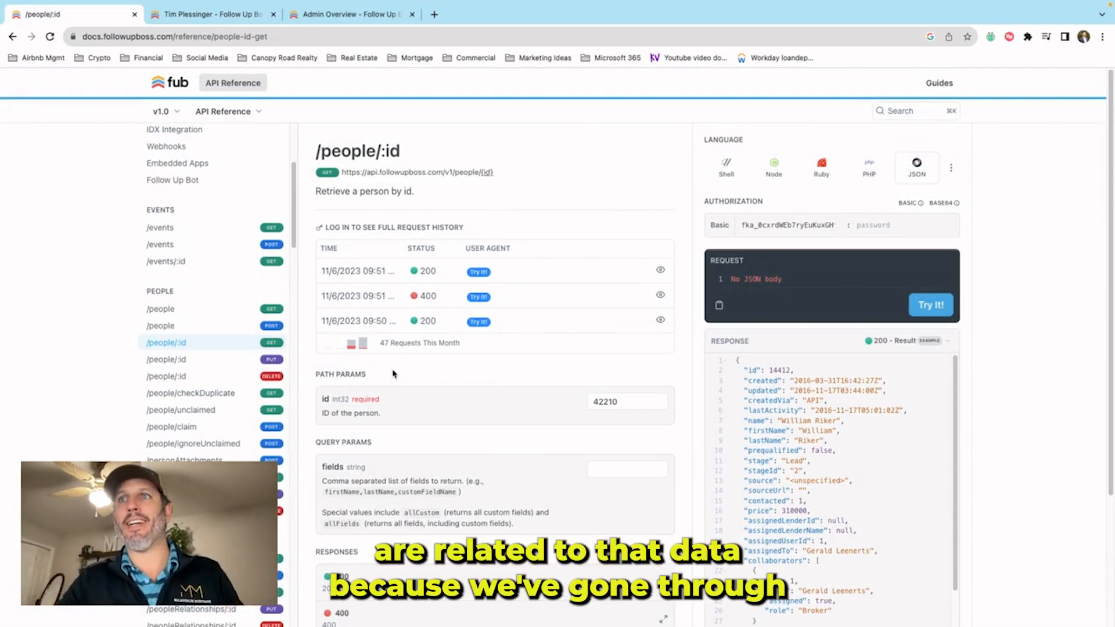
- Examine the fields in the sample response and highlight the allFields special value in the query parameter description
scroll(755, 430, down, 2)
scroll(775, 428, up, 2)
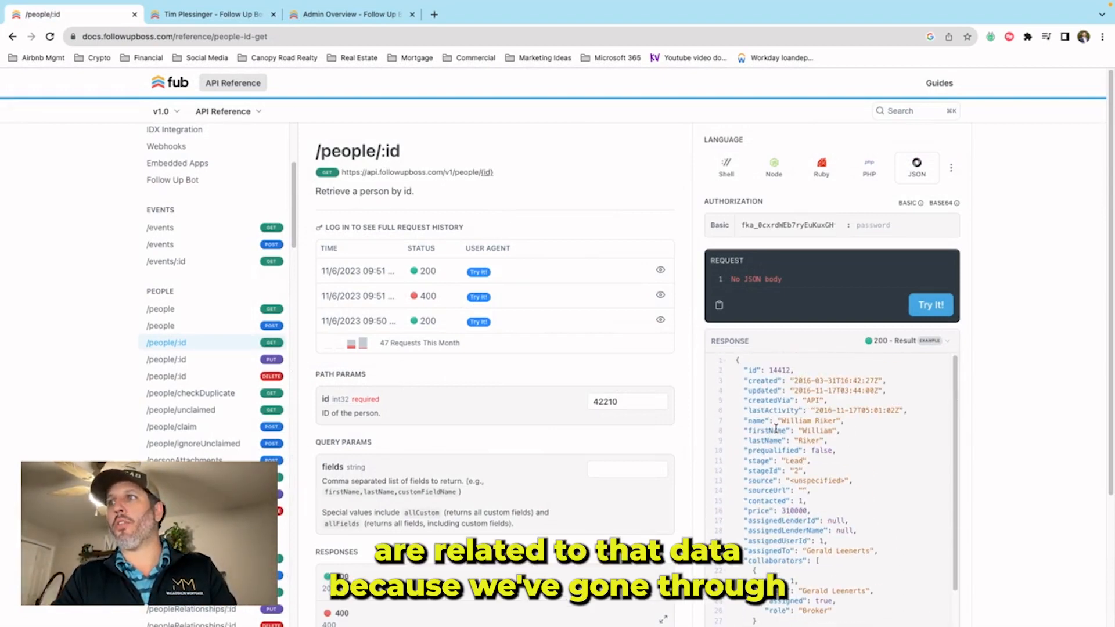
scroll(801, 415, down, 3)
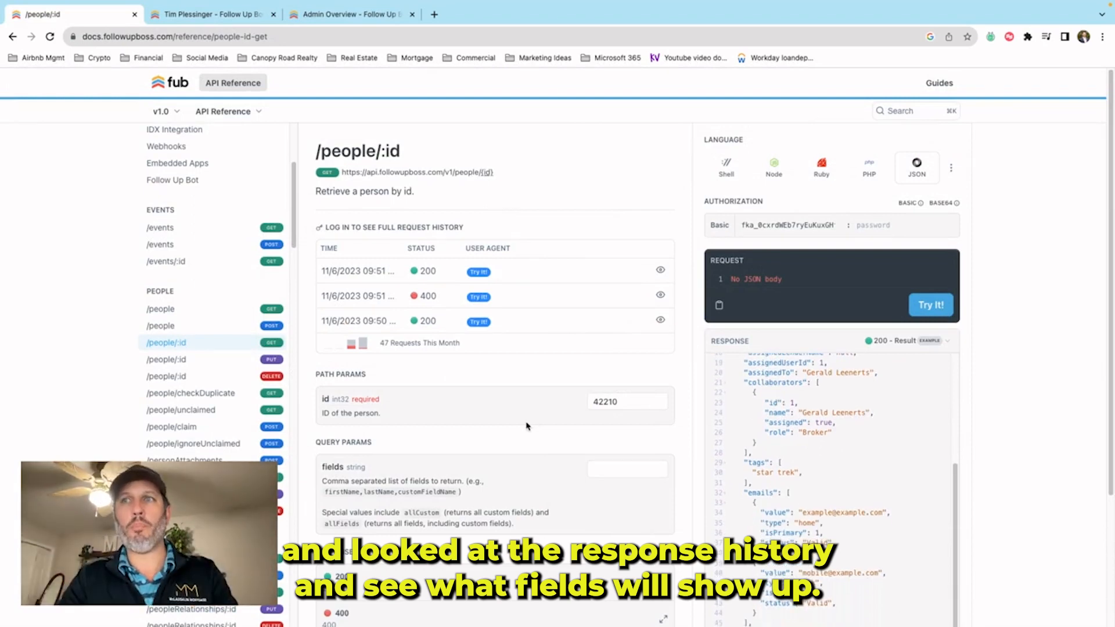
double_click(349, 525)
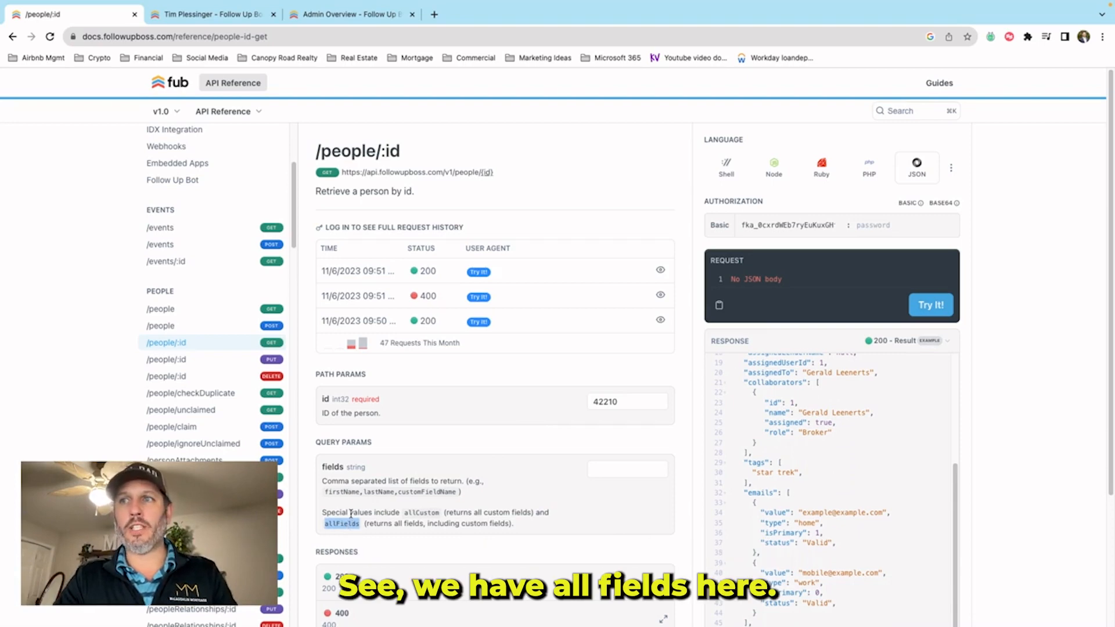
- Try to run the request with the fields query parameter set to allfields in lowercase, and read the full response
click(616, 468)
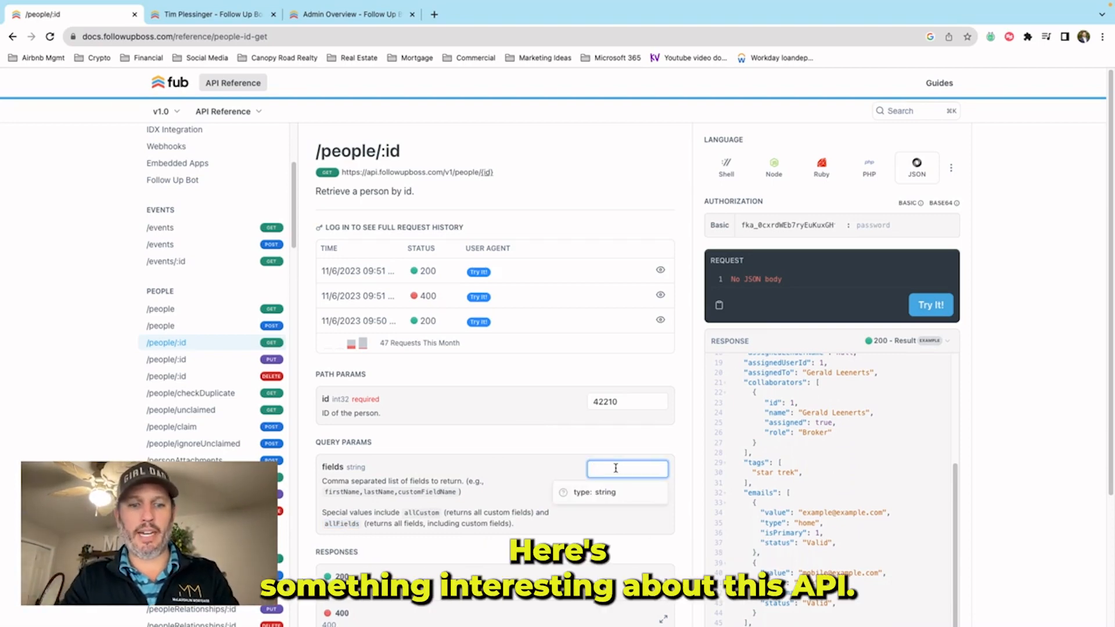
text(allfields)
click(573, 437)
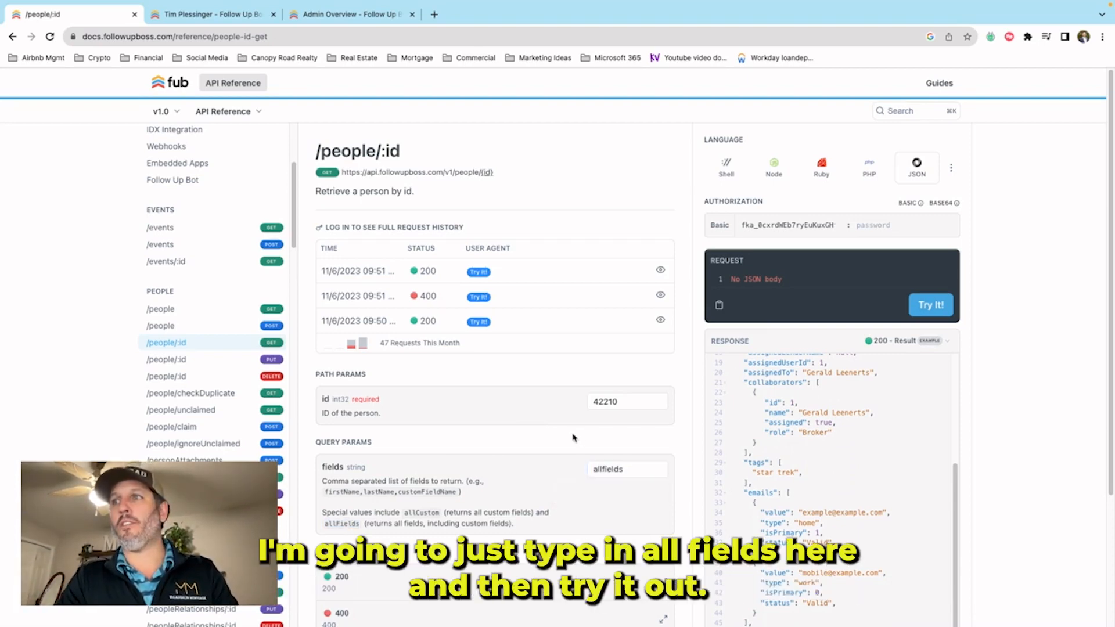
click(930, 305)
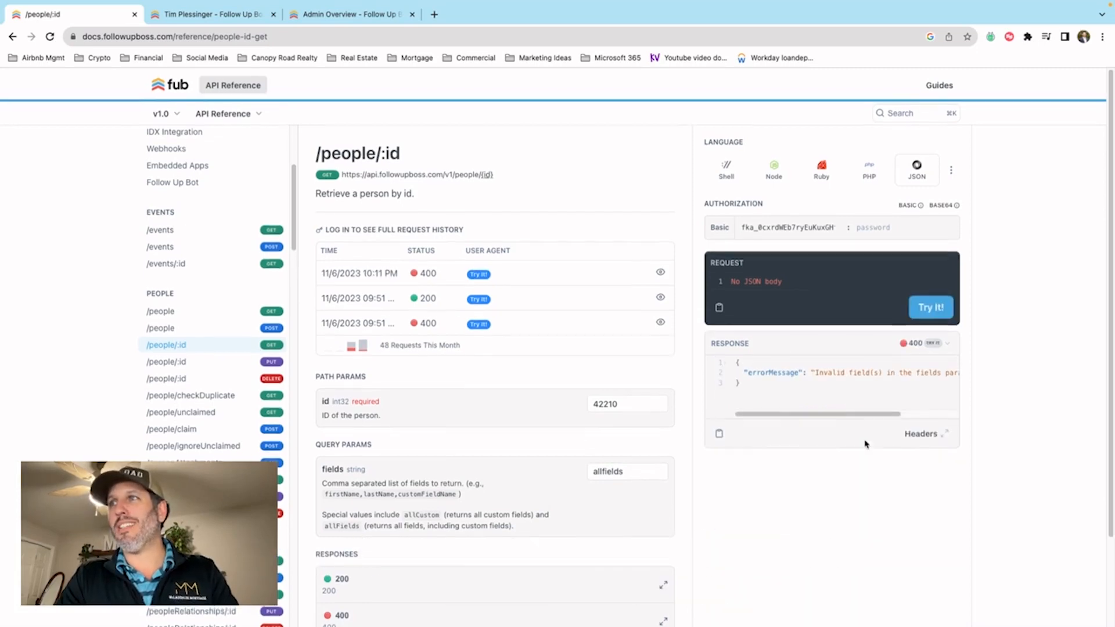
scroll(813, 371, right, 5)
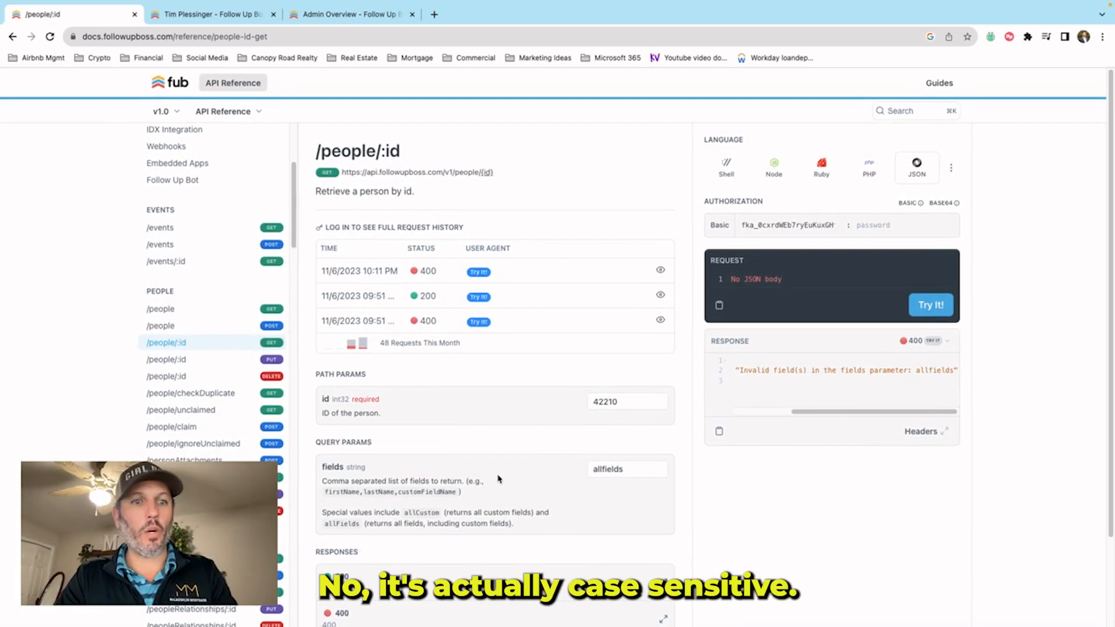
- Set the fields query parameter to allFields and run the request again
double_click(605, 465)
text(allFields)
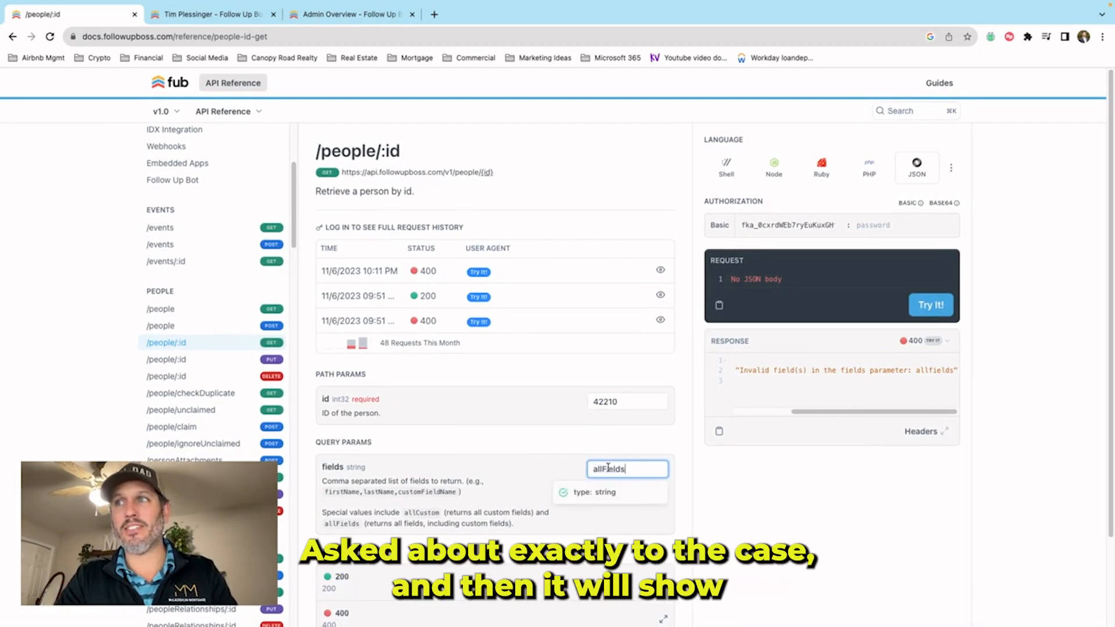
click(568, 449)
click(946, 306)
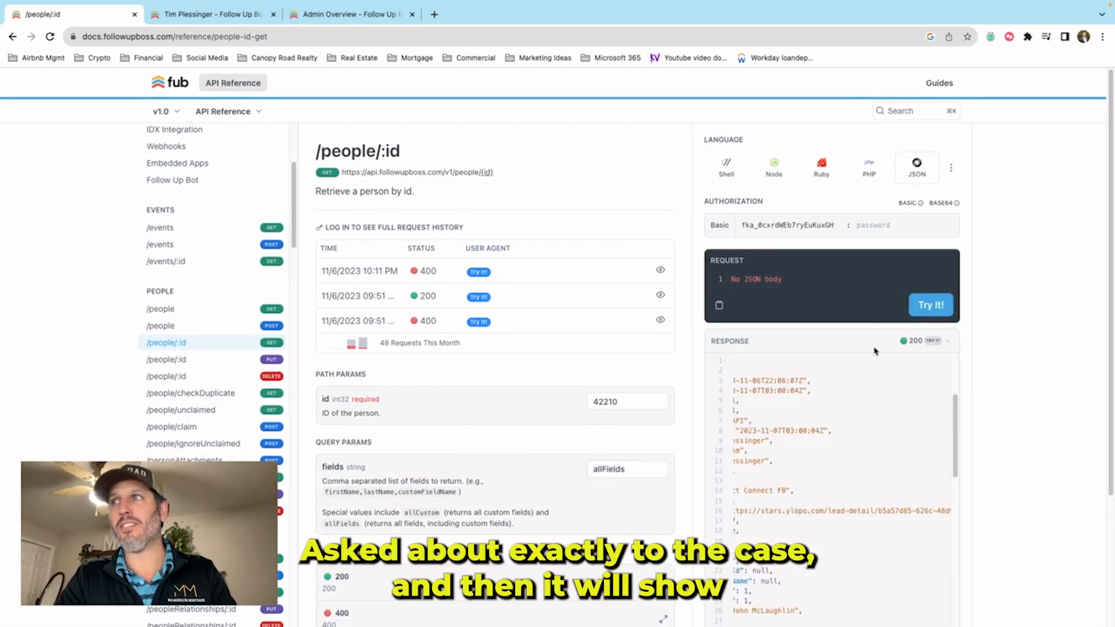
- Examine the contact data in the response, including the ID, name, stage, tags, emails, phones and call fields
scroll(820, 402, up, 1)
scroll(820, 402, down, 8)
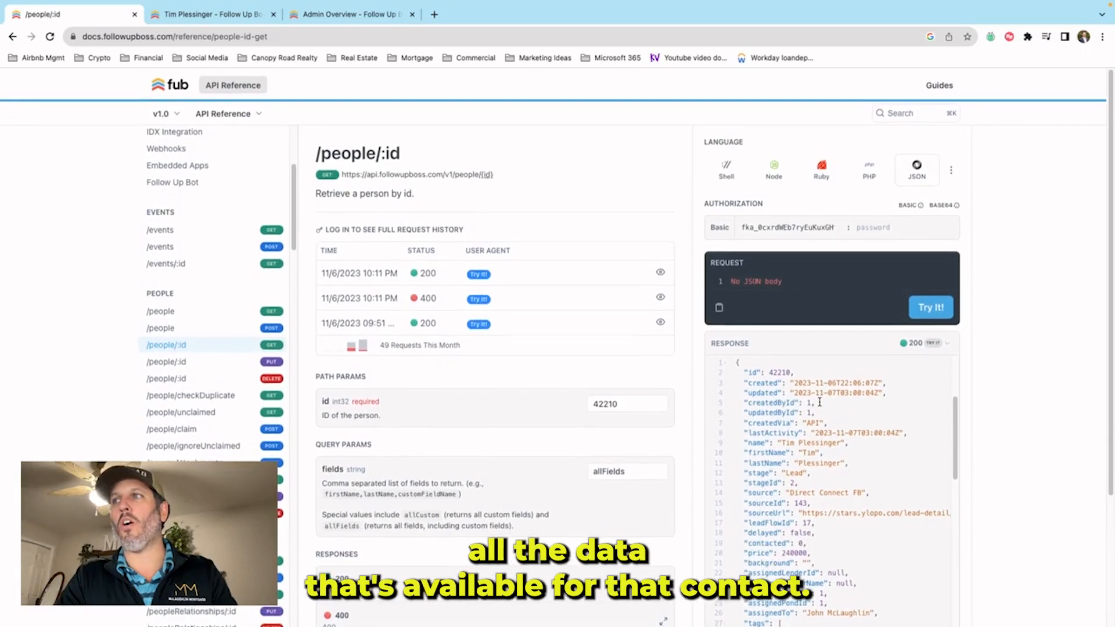
scroll(819, 402, down, 9)
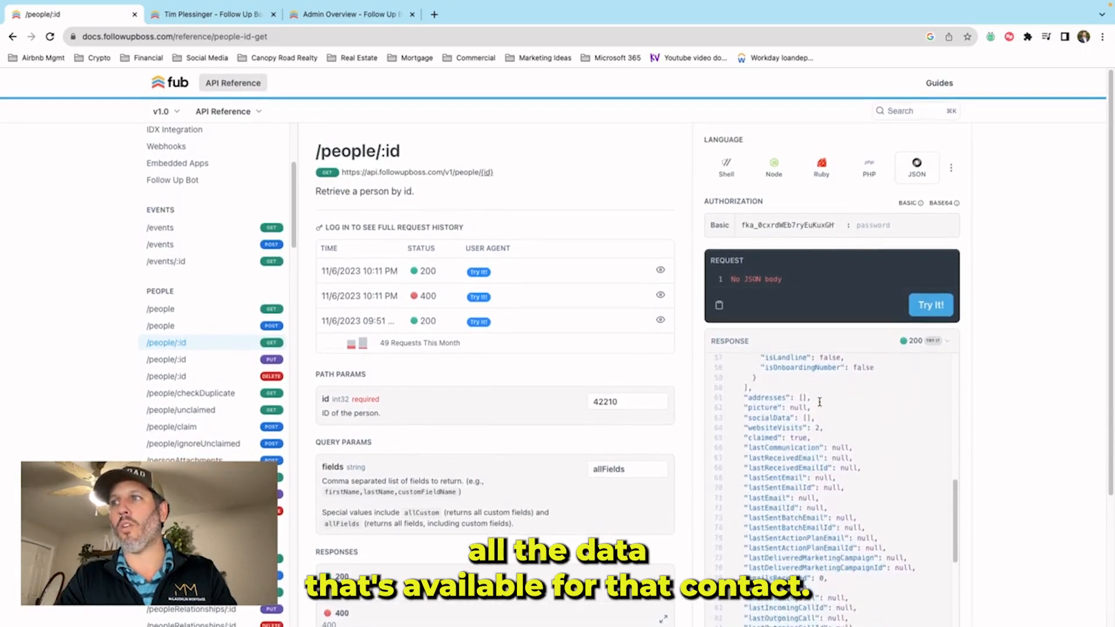
scroll(820, 402, down, 7)
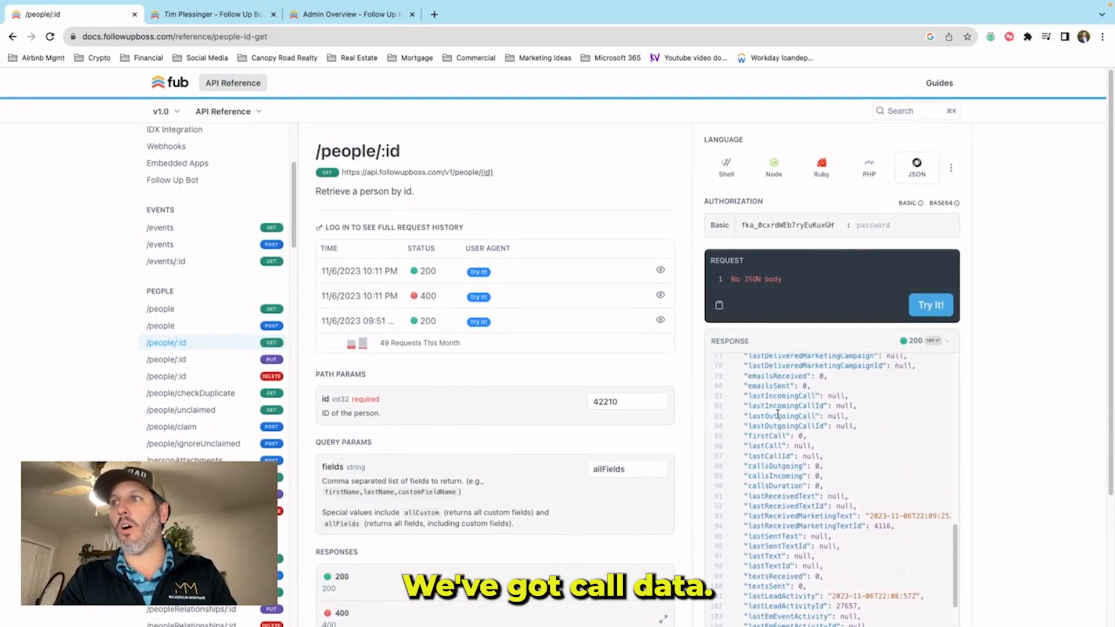
scroll(776, 416, up, 15)
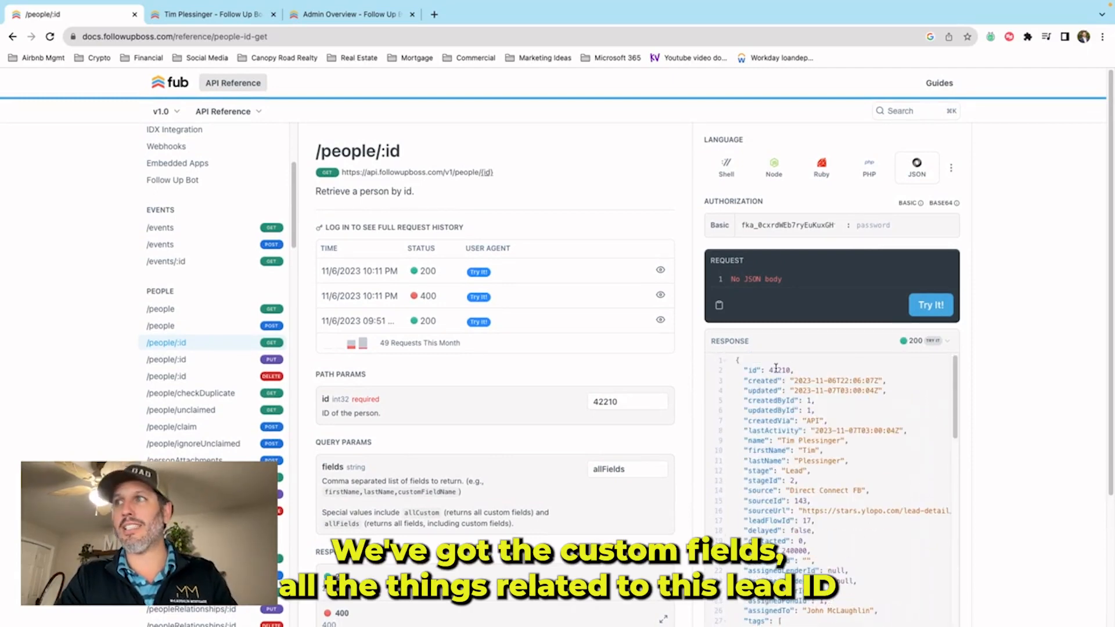
double_click(776, 369)
click(794, 420)
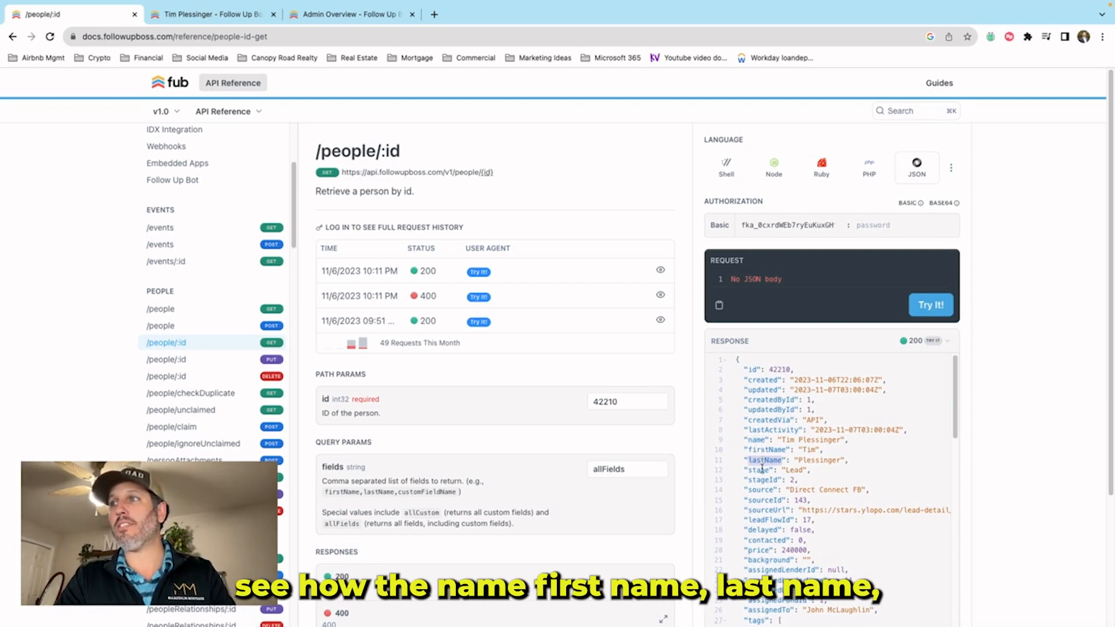
scroll(763, 461, down, 3)
scroll(763, 460, down, 8)
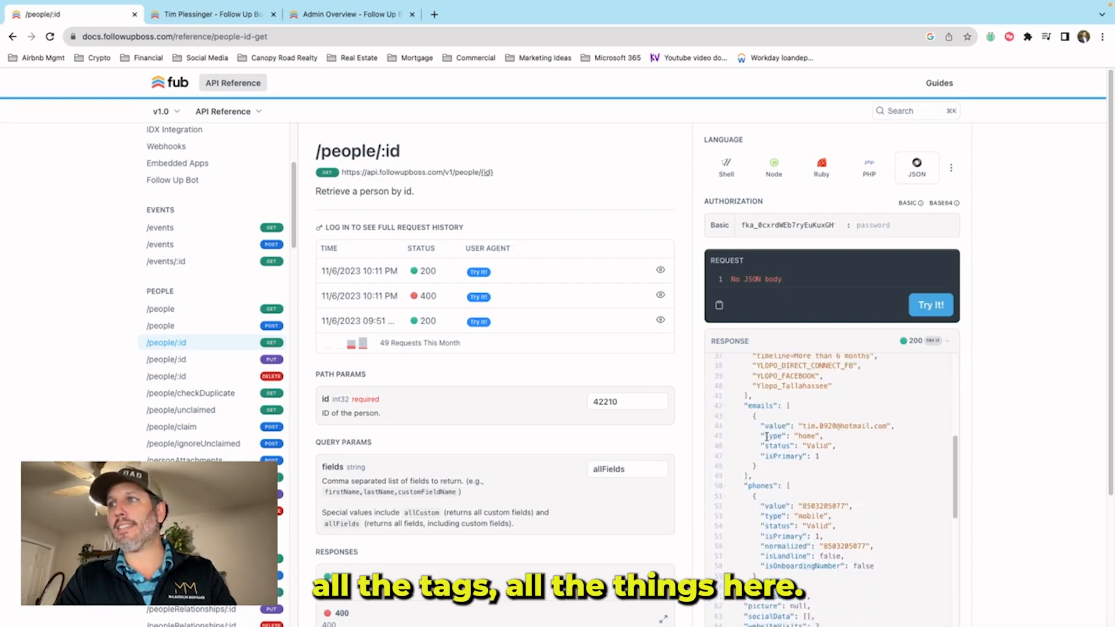
scroll(767, 436, down, 3)
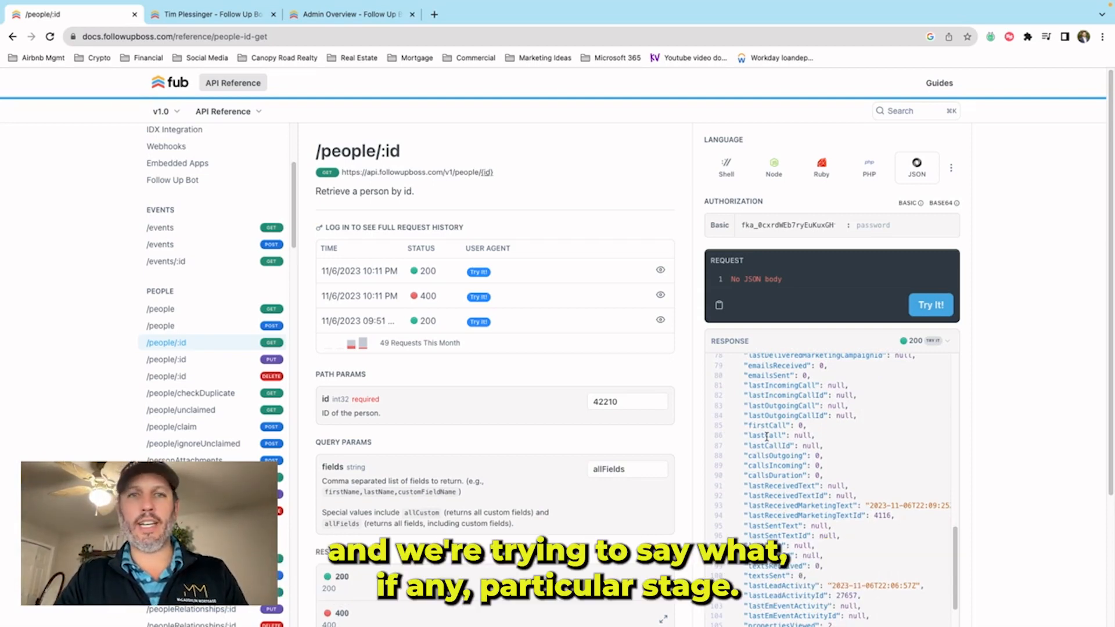
- Highlight the stage, callsOutgoing and callsDuration fields in the JSON response as the ones the Zap relies on
scroll(767, 437, up, 12)
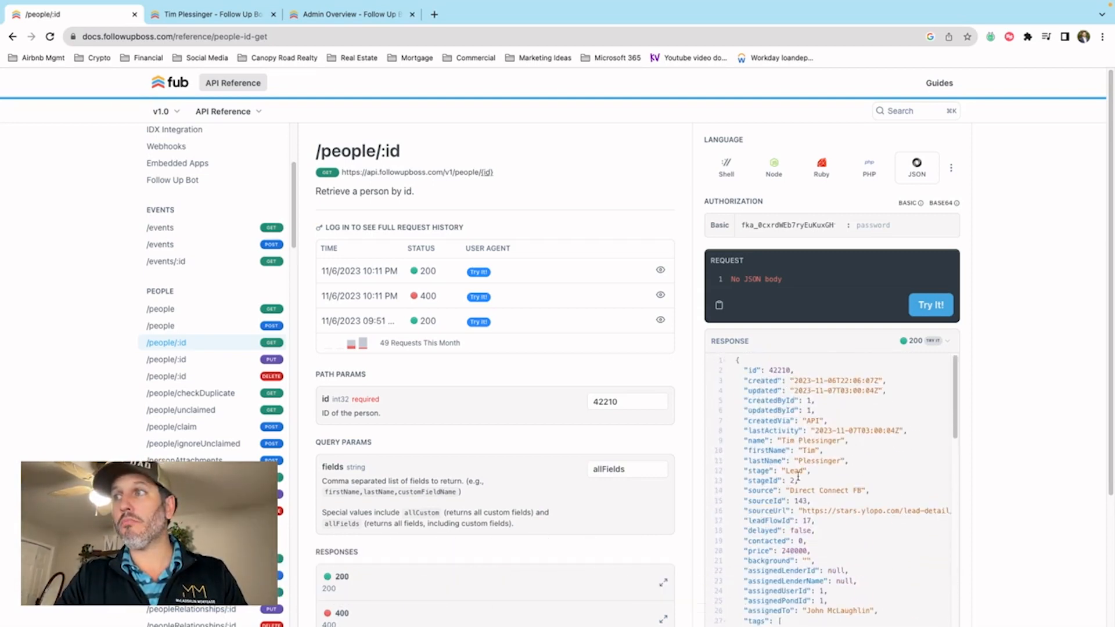
double_click(761, 471)
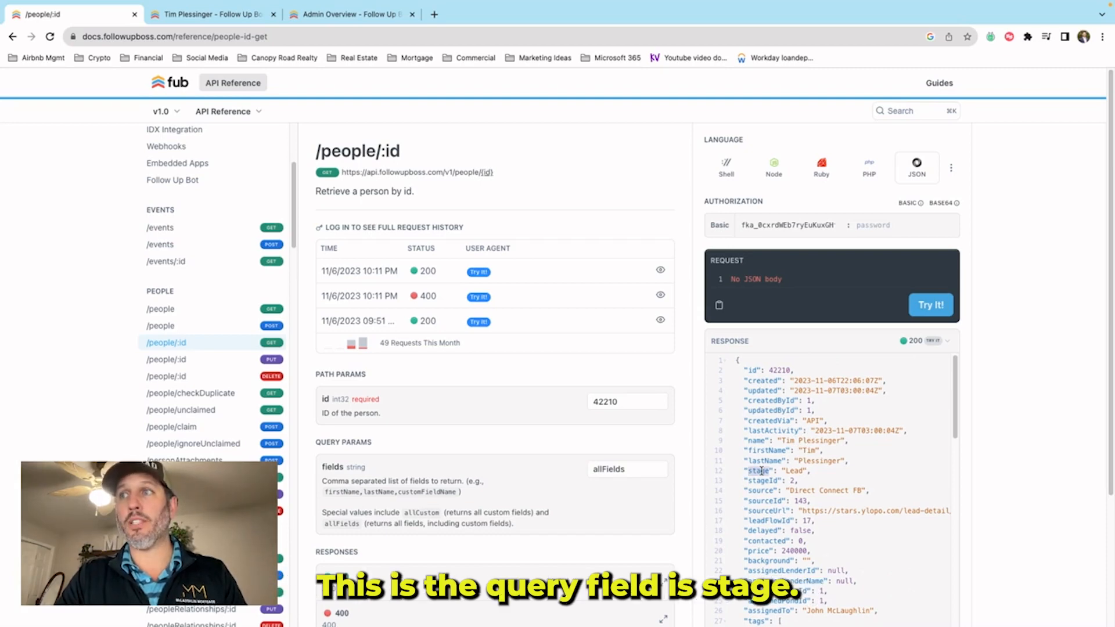
scroll(761, 471, down, 12)
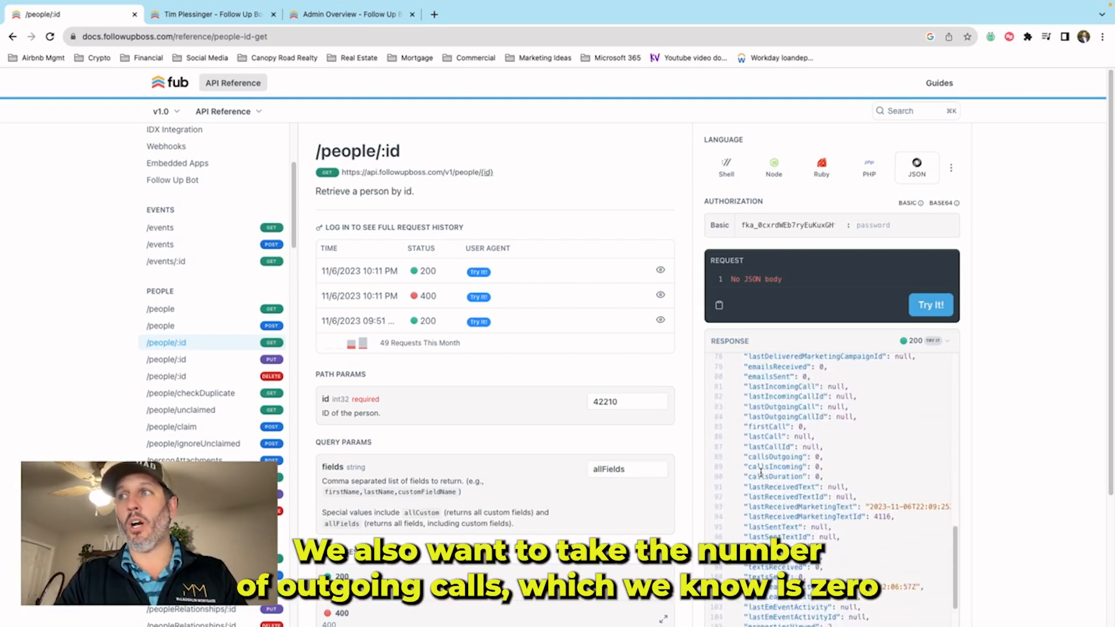
double_click(767, 458)
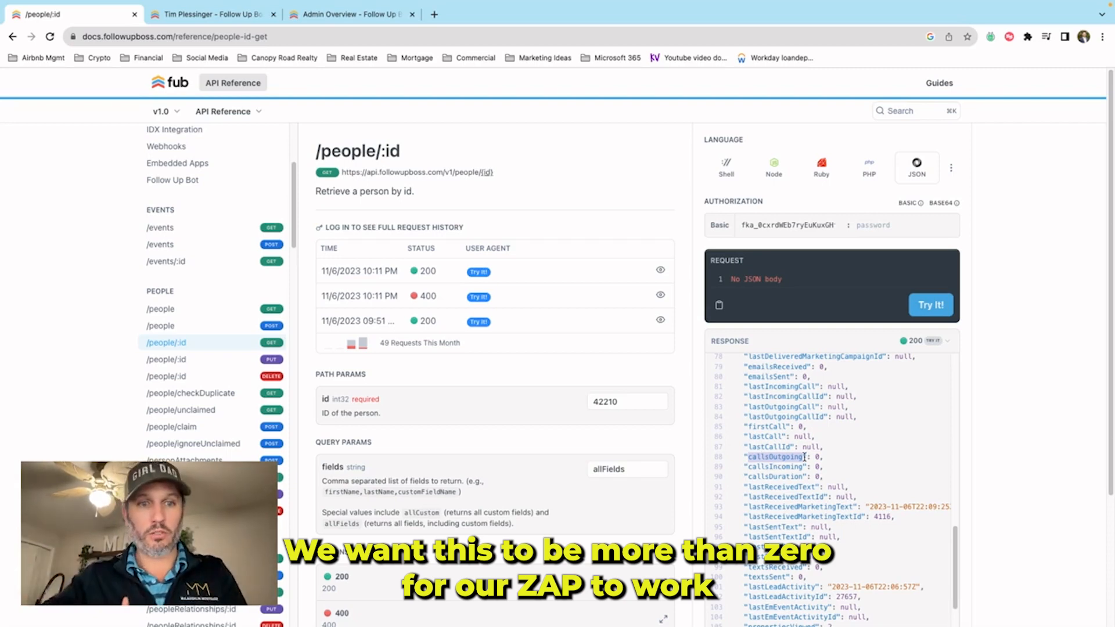
double_click(780, 477)
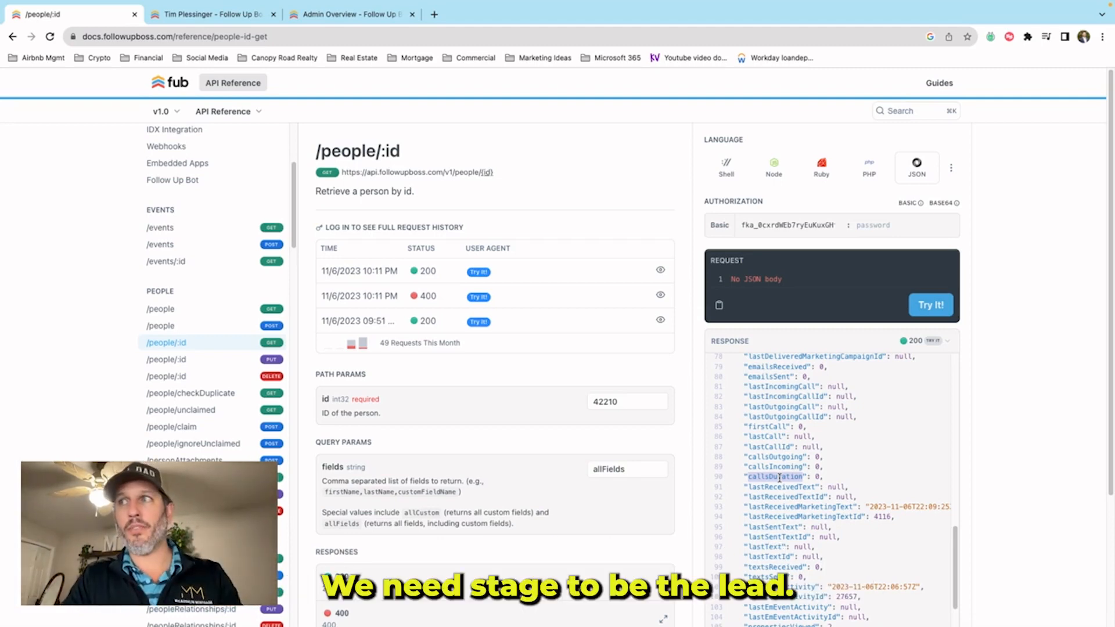
double_click(773, 457)
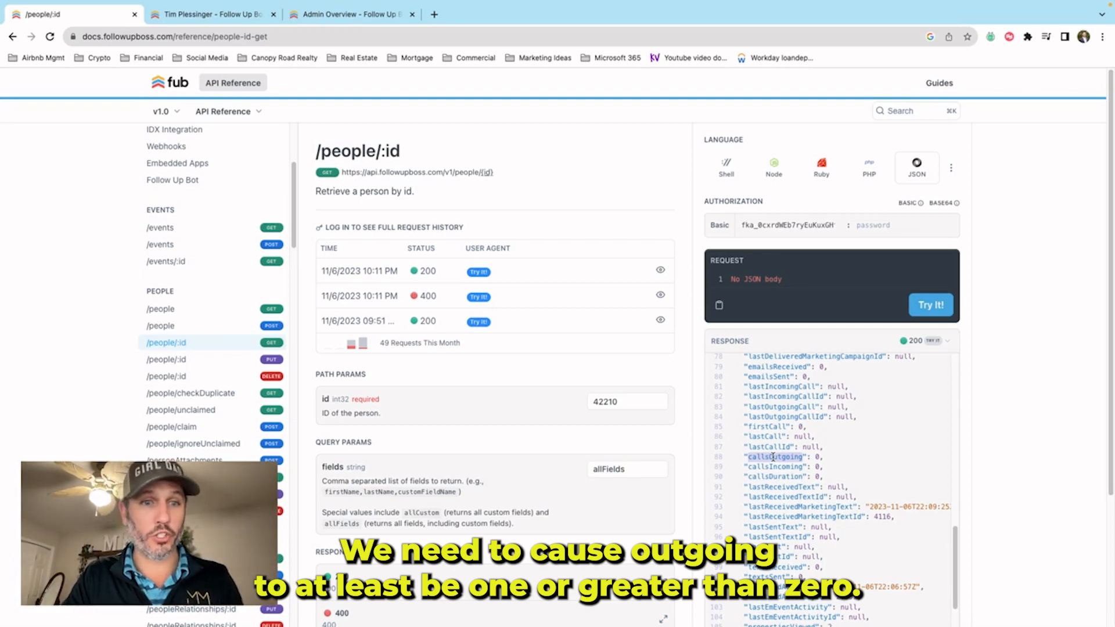
double_click(762, 476)
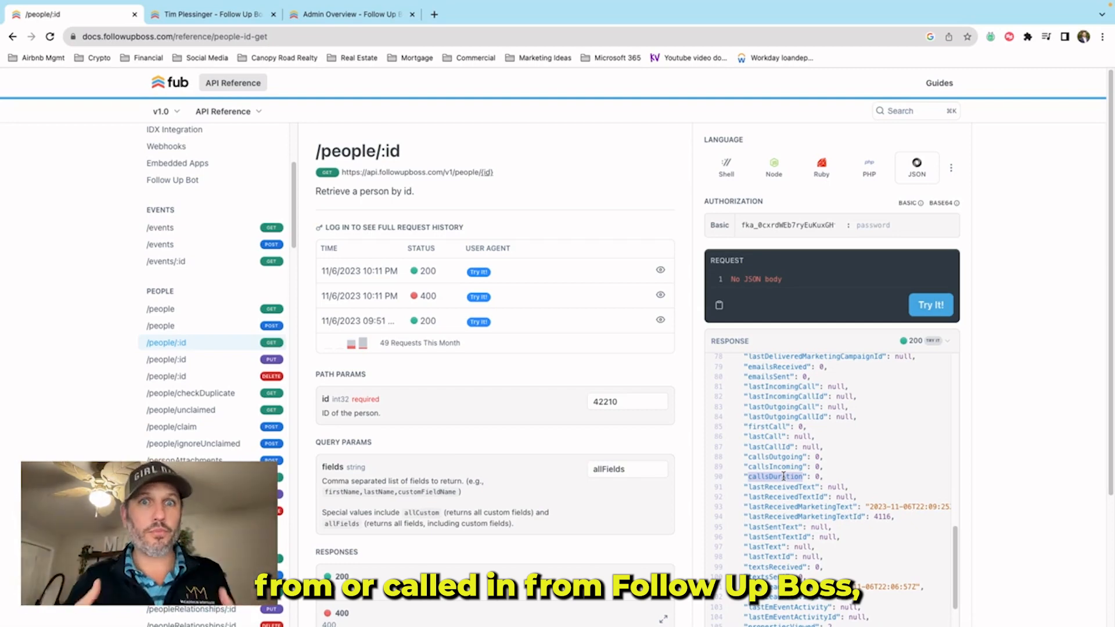
click(784, 477)
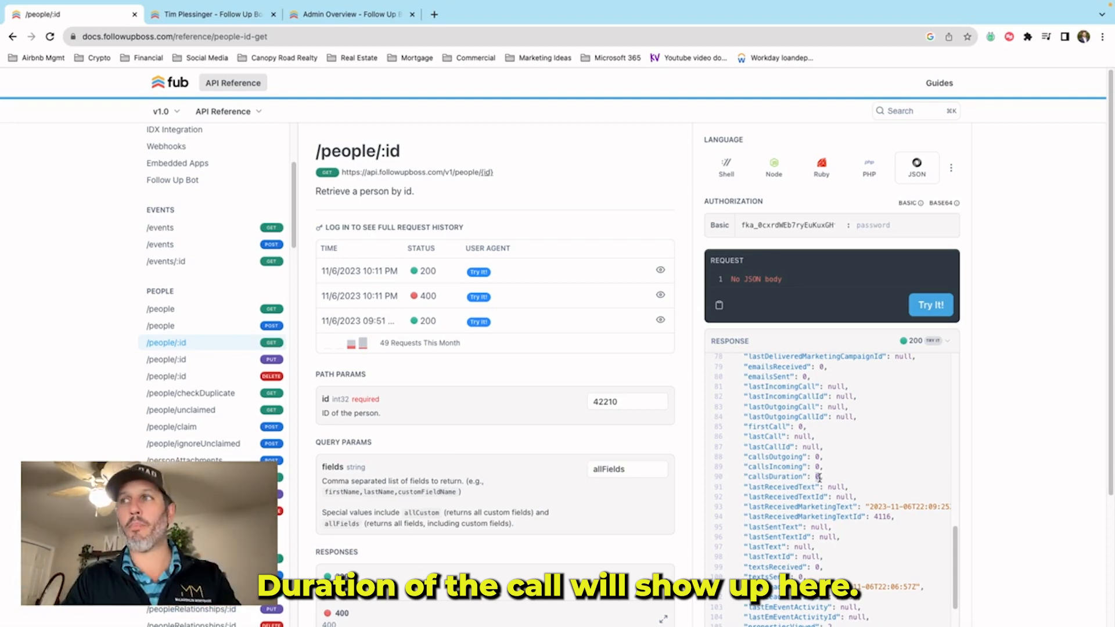
double_click(769, 476)
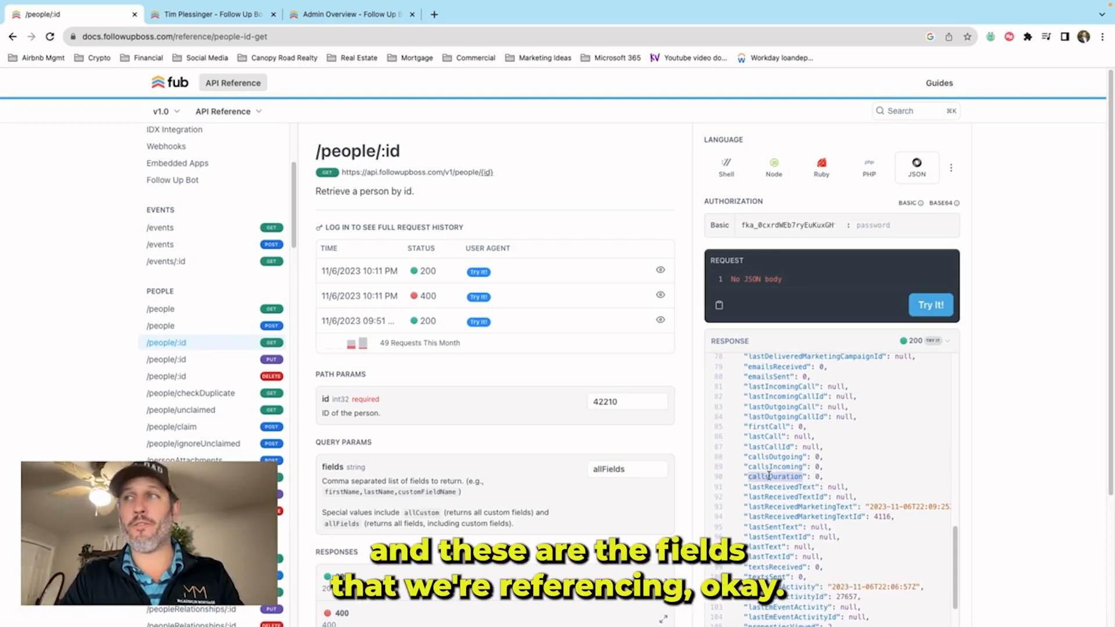
click(769, 476)
double_click(769, 476)
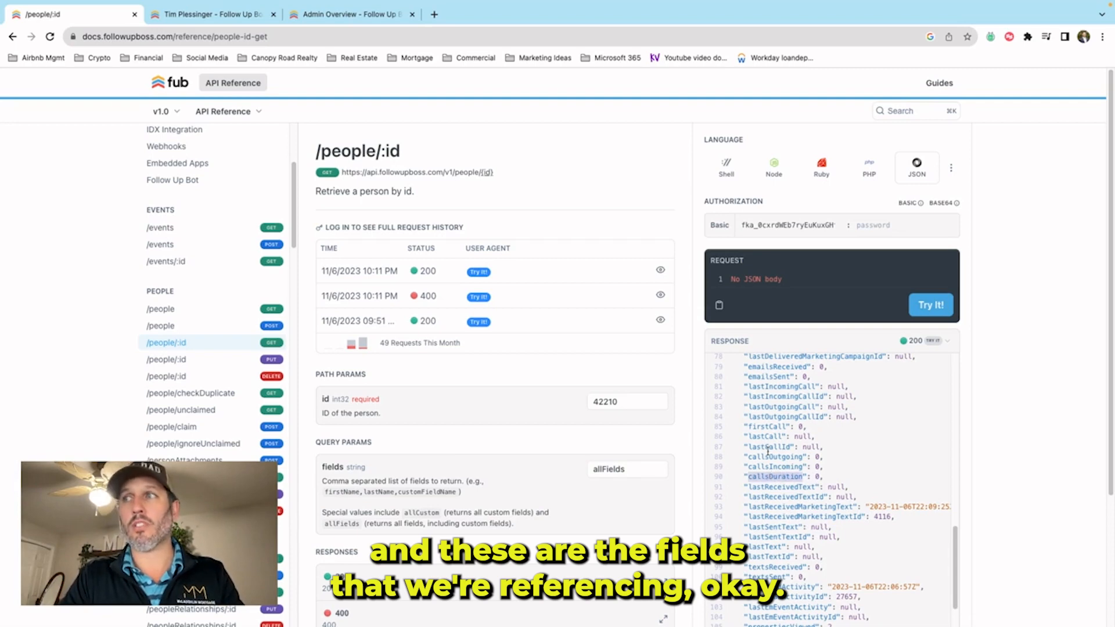
double_click(769, 456)
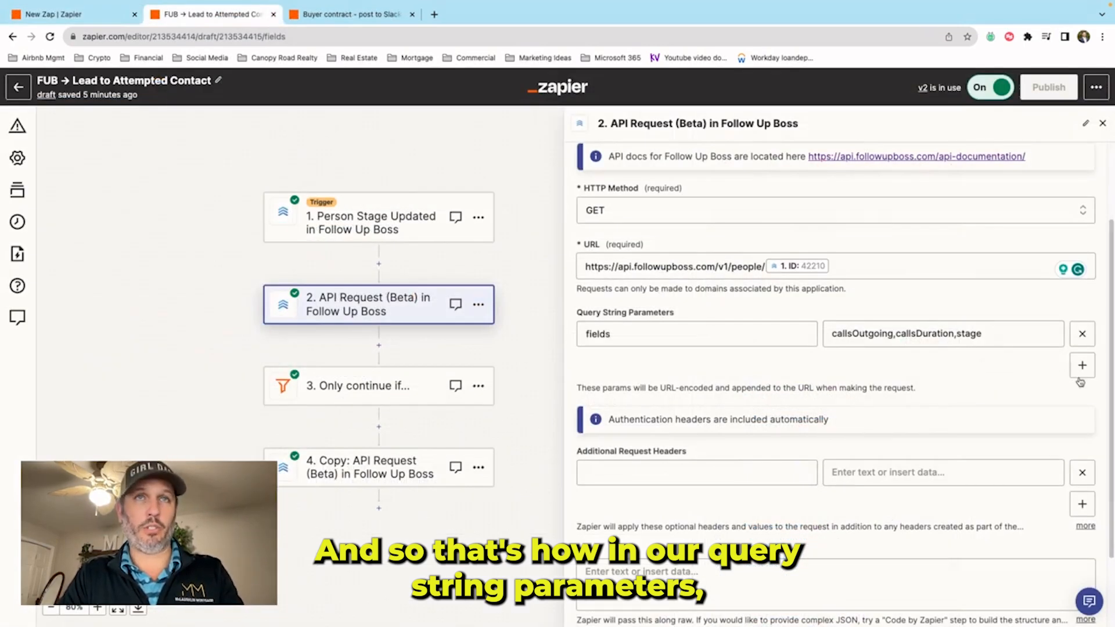
- Switch to Zapier, check the callsOutgoing,callsDuration,stage query string value in the API Request step, and retest that step
click(874, 334)
click(888, 316)
scroll(846, 381, down, 2)
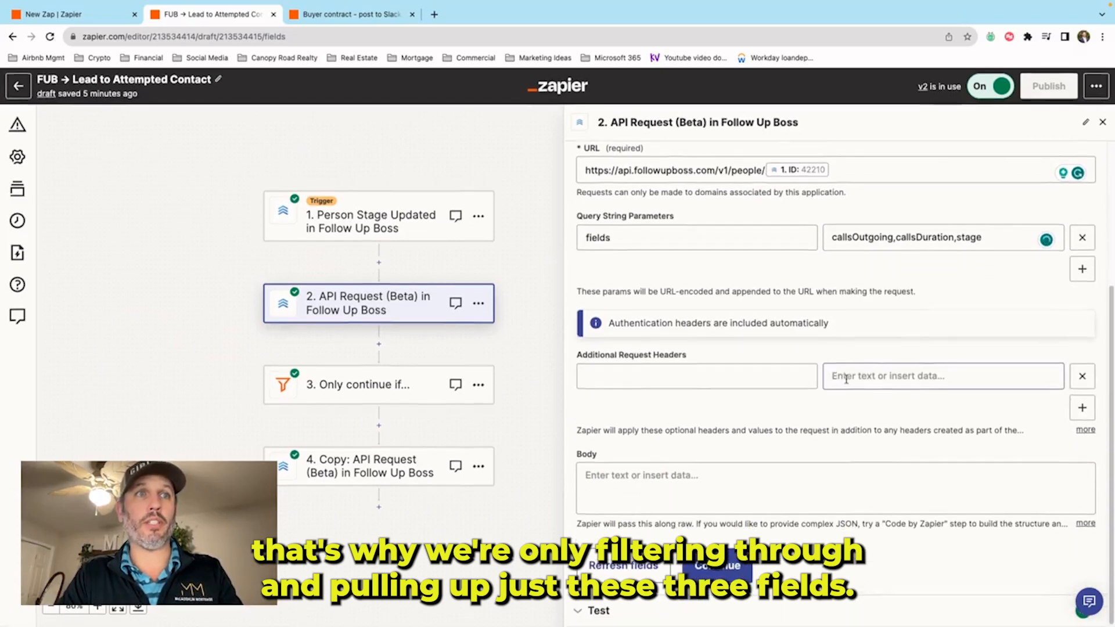
click(733, 562)
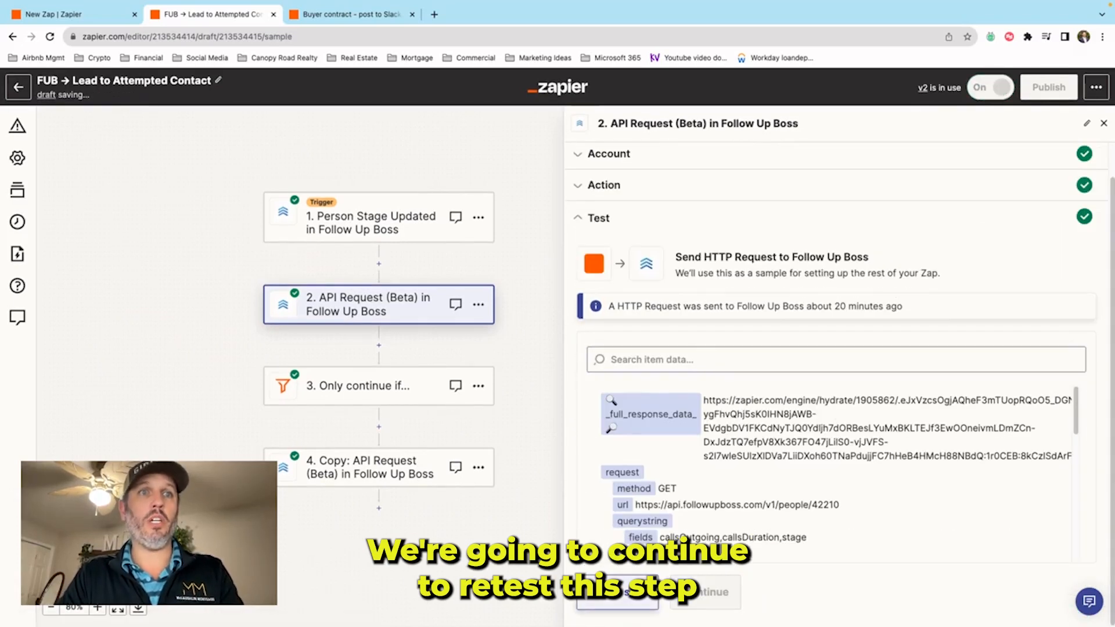
click(618, 593)
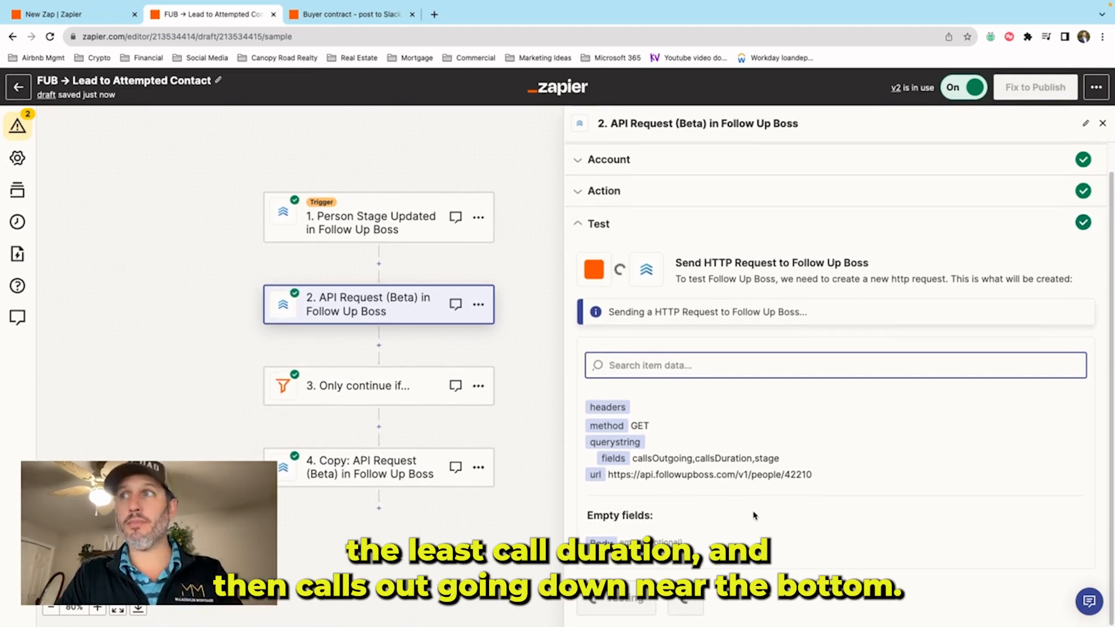
scroll(753, 513, down, 5)
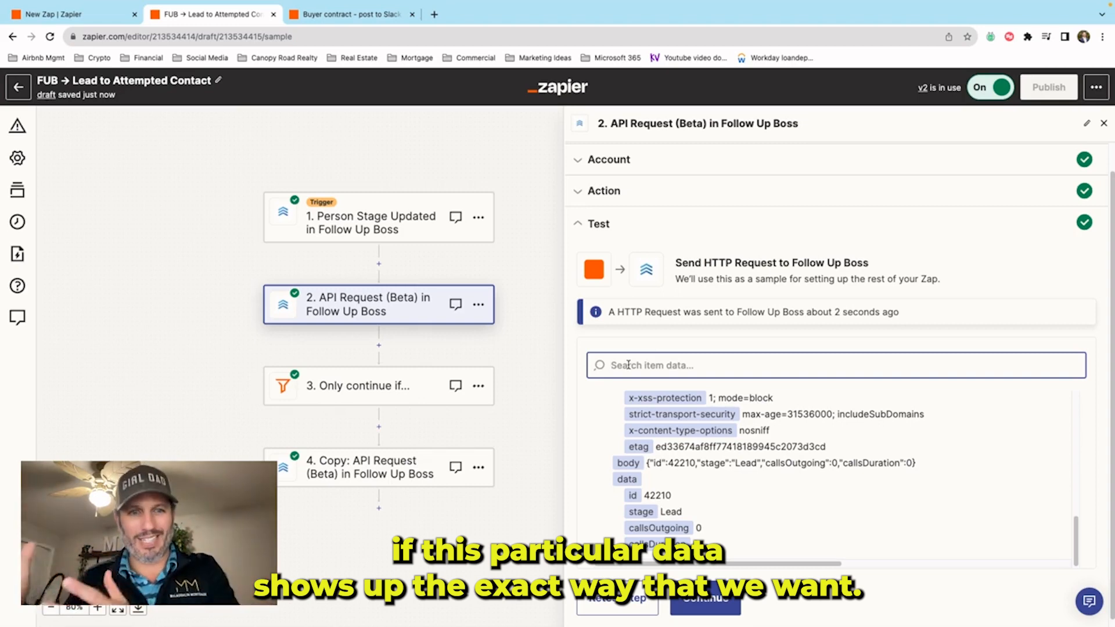
- Review the Only continue if filter's conditions for stage, call duration and outgoing calls, and retest the filter
click(345, 388)
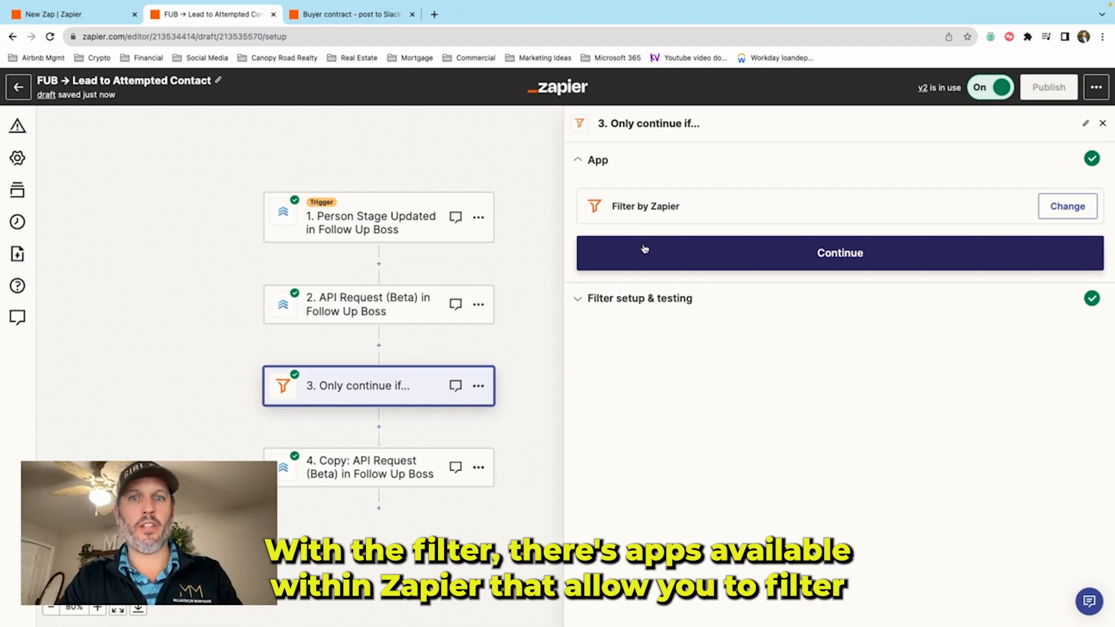
click(701, 256)
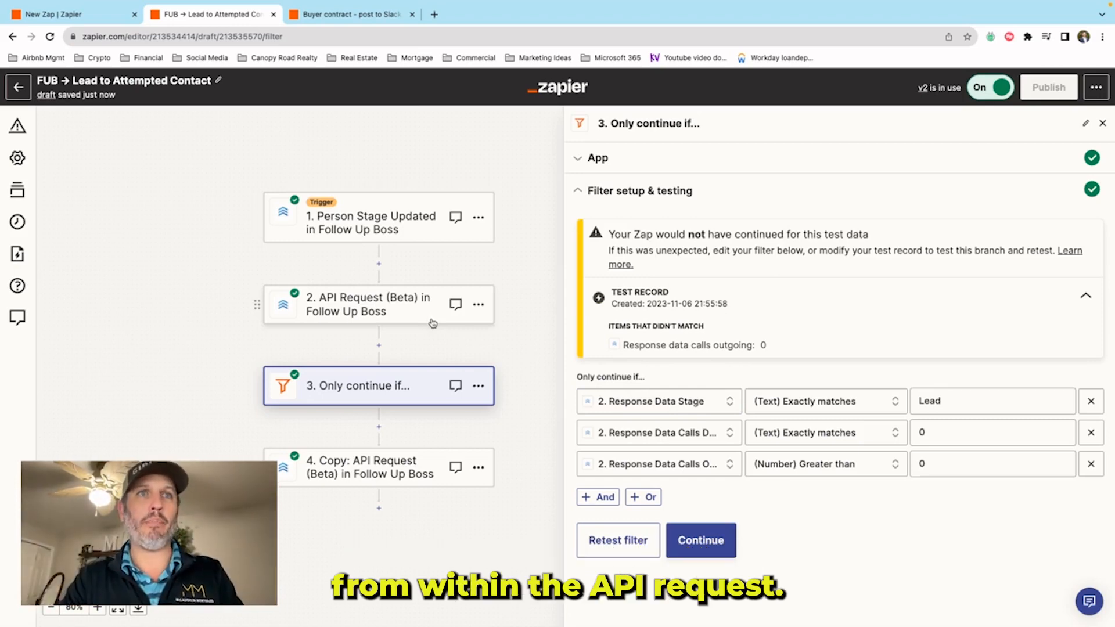
click(679, 409)
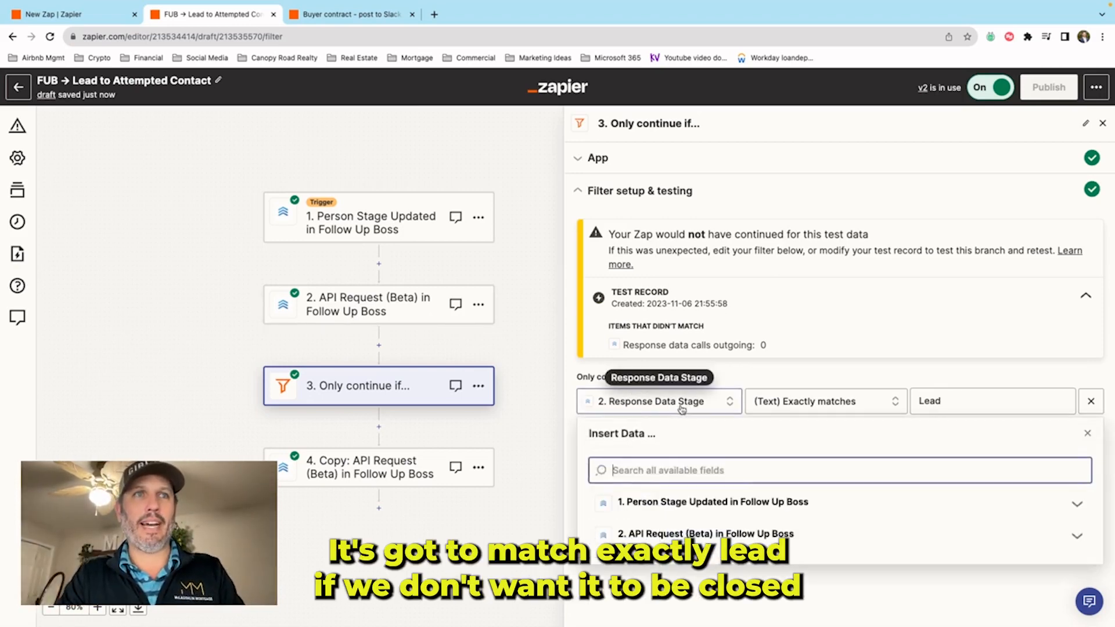
click(790, 402)
click(929, 400)
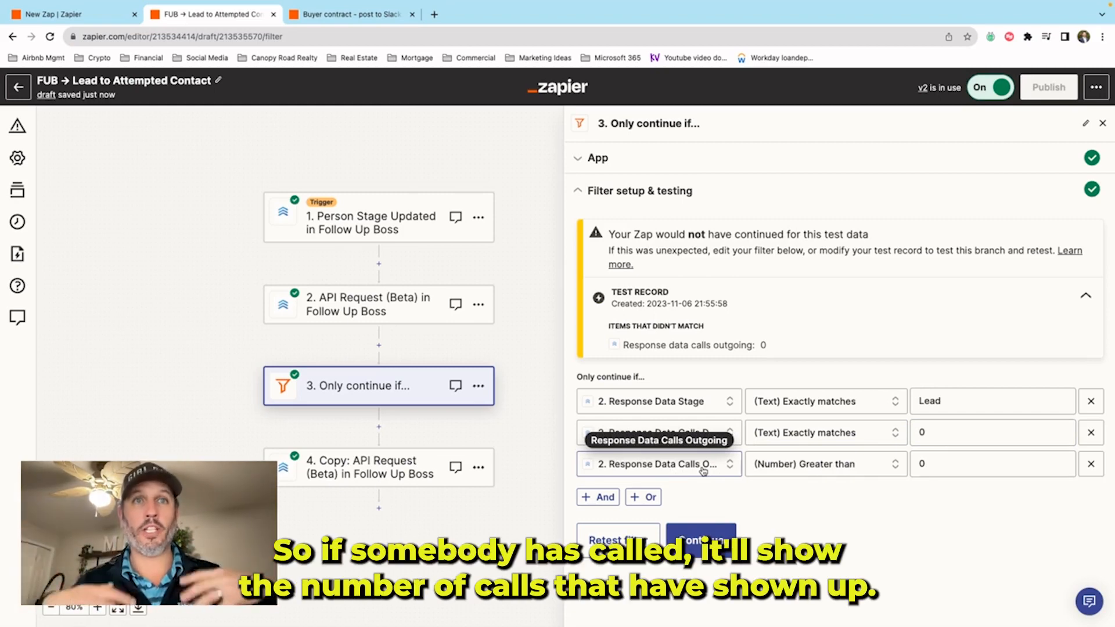
click(953, 467)
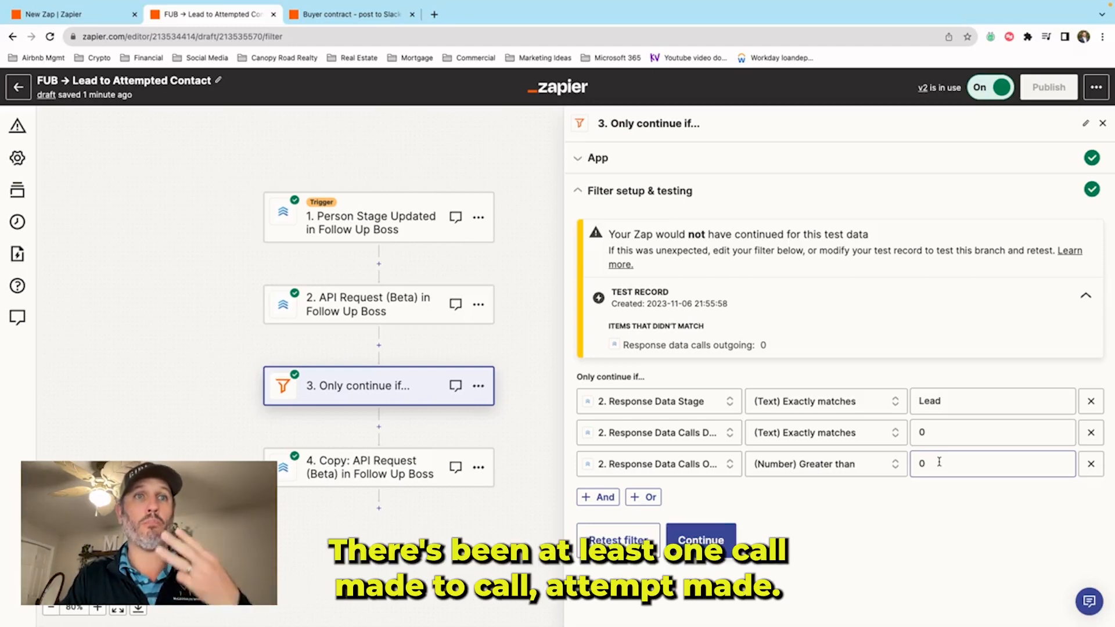
click(633, 538)
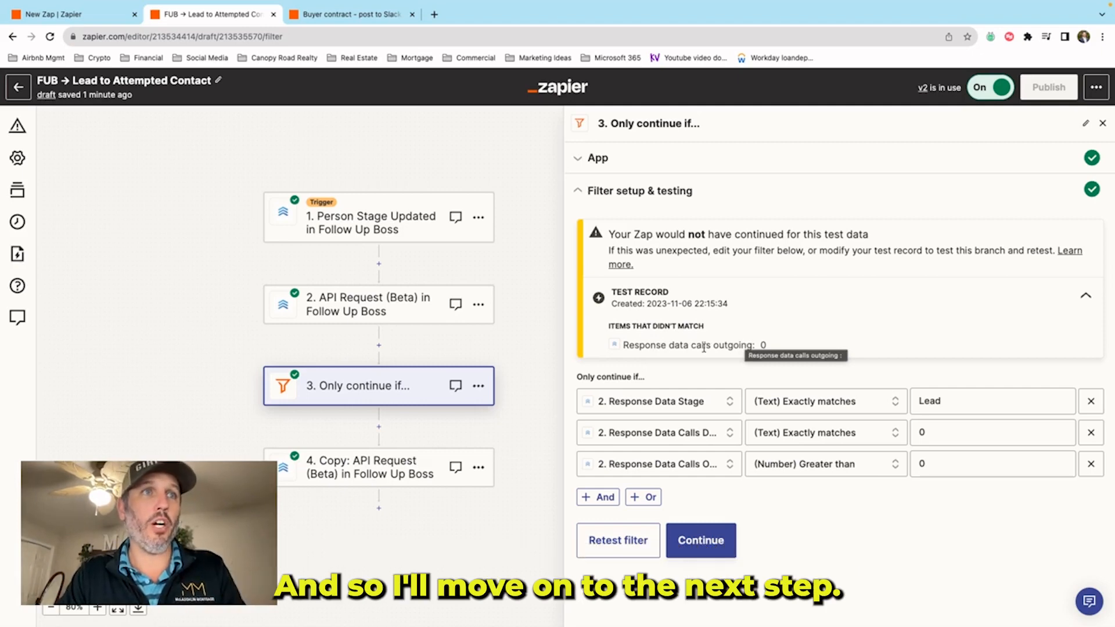
- Continue to the Change Stage of a Contact step and review its contact ID mapping and available stage options
click(681, 537)
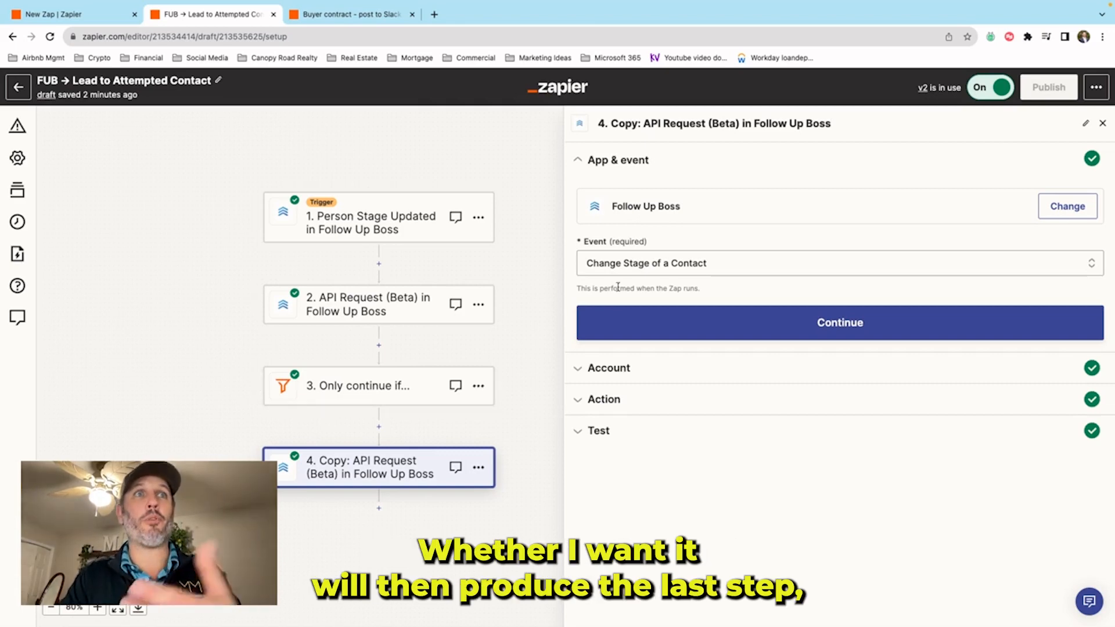
click(655, 320)
click(639, 325)
click(705, 278)
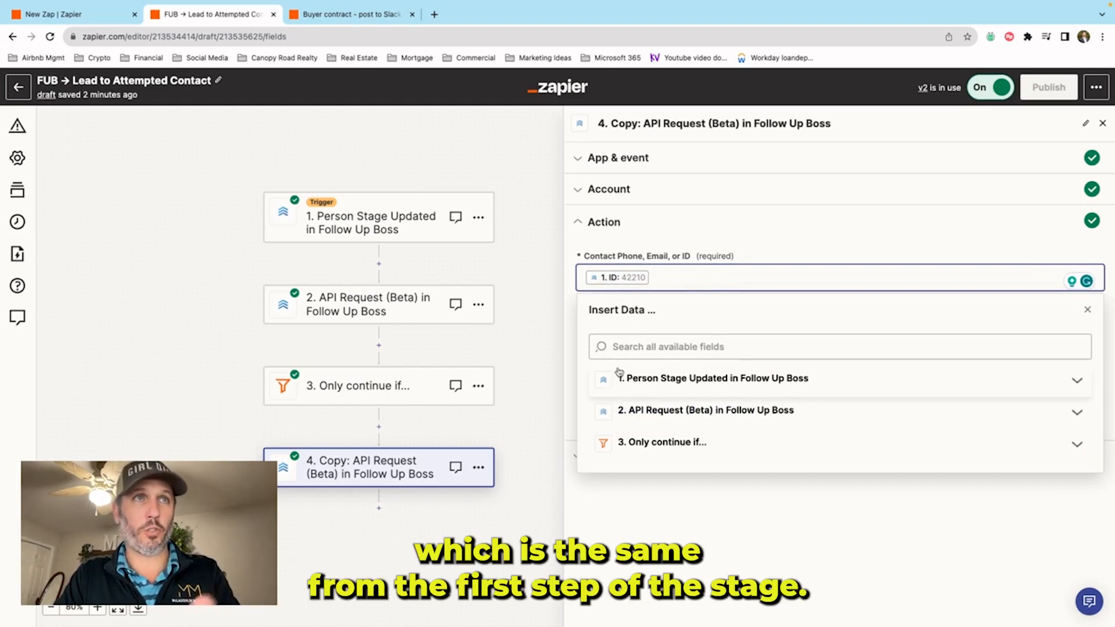
click(642, 242)
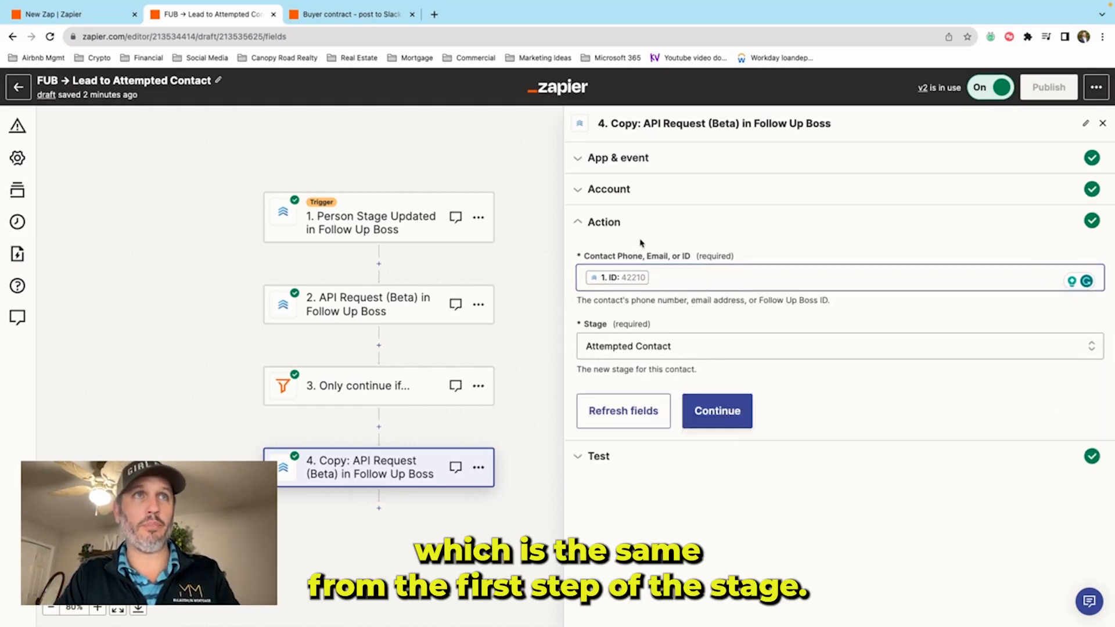
click(615, 347)
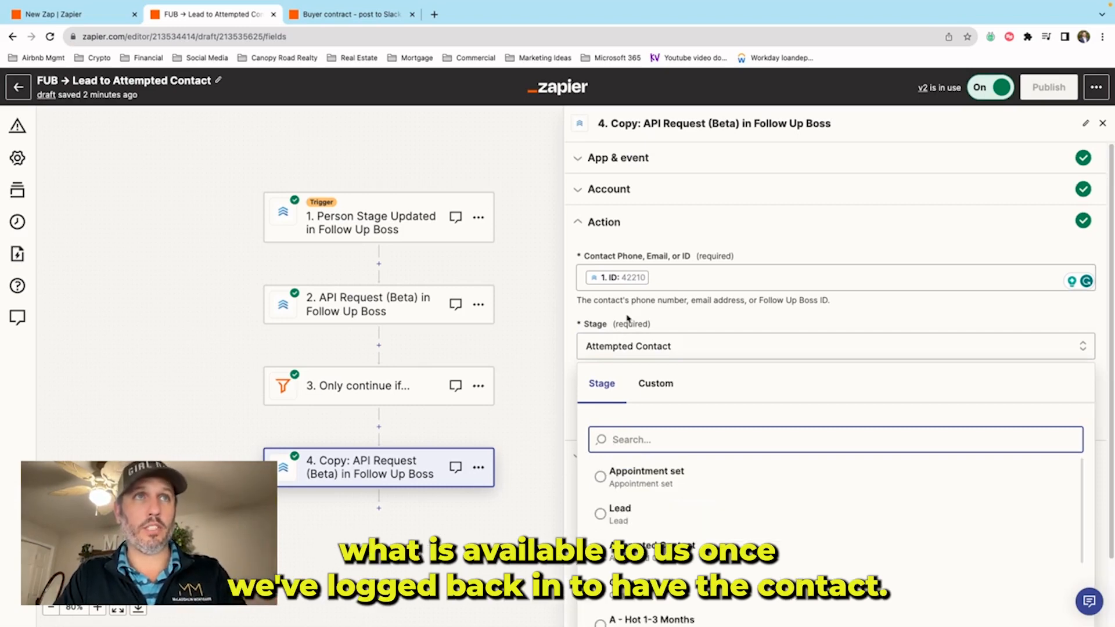
click(527, 497)
drag(543, 512, 546, 533)
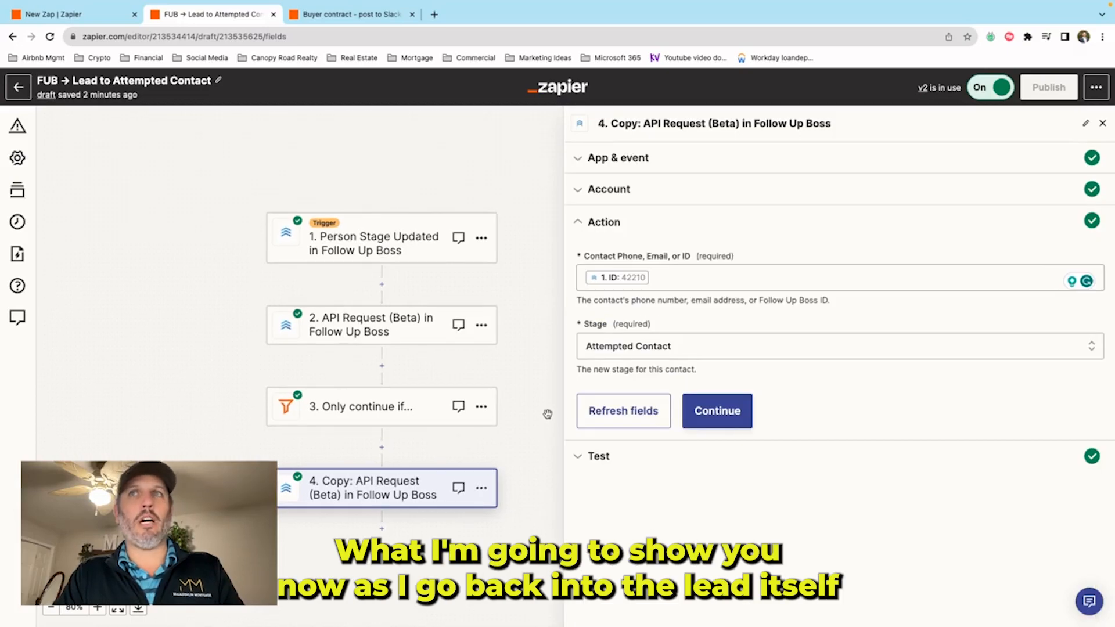
- Switch to Follow Up Boss to check the test lead's stage, and return to the Zap in Zapier
key(super+Tab)
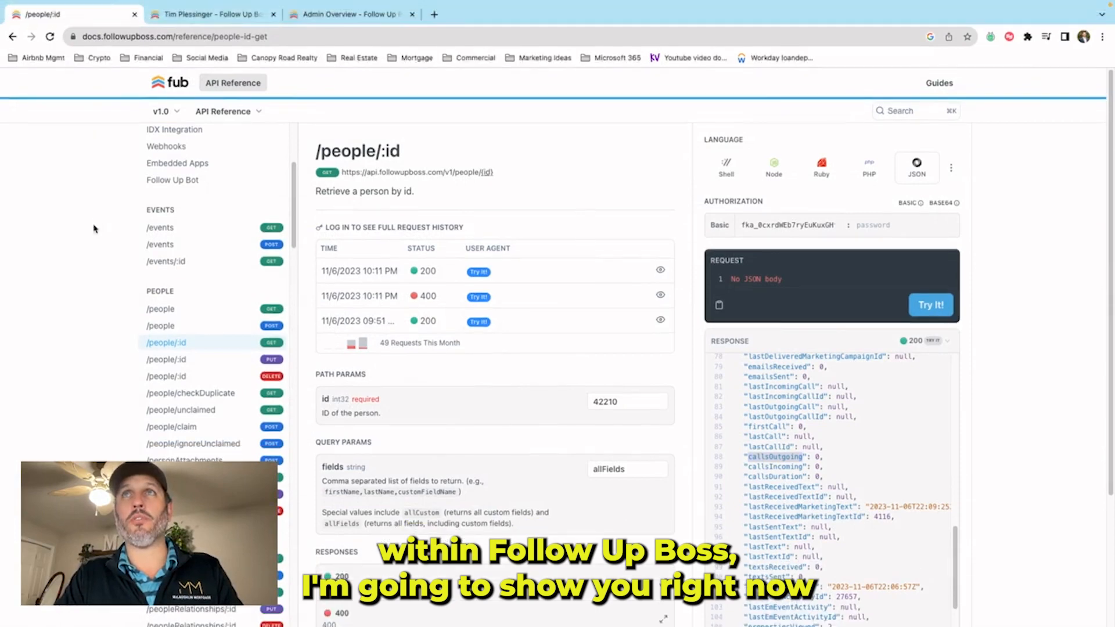
key(ctrl+Tab)
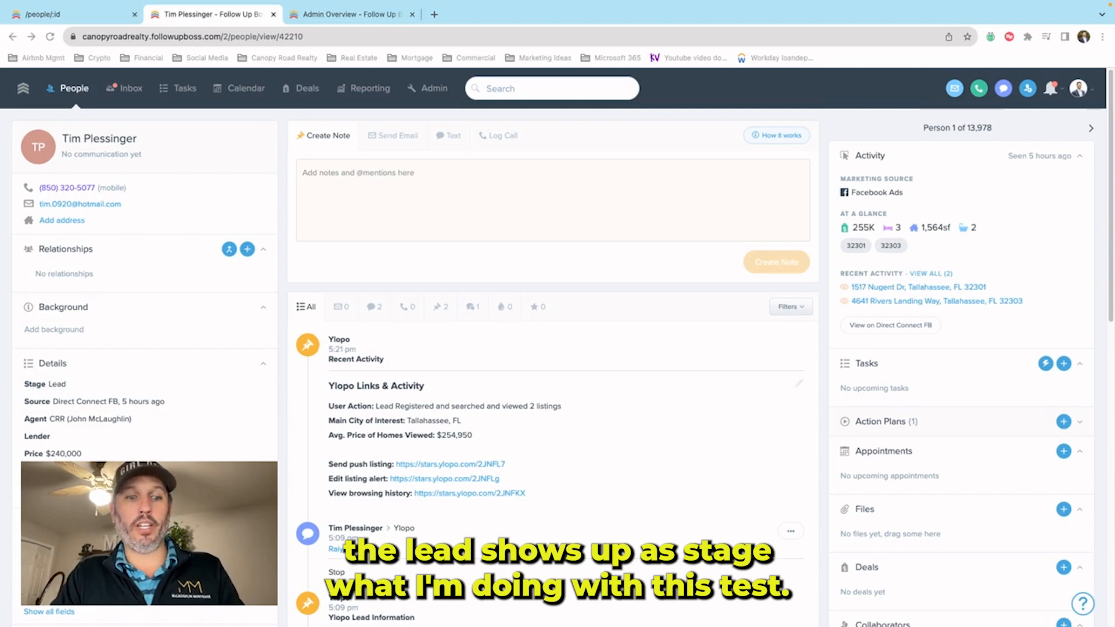
key(ctrl+Left)
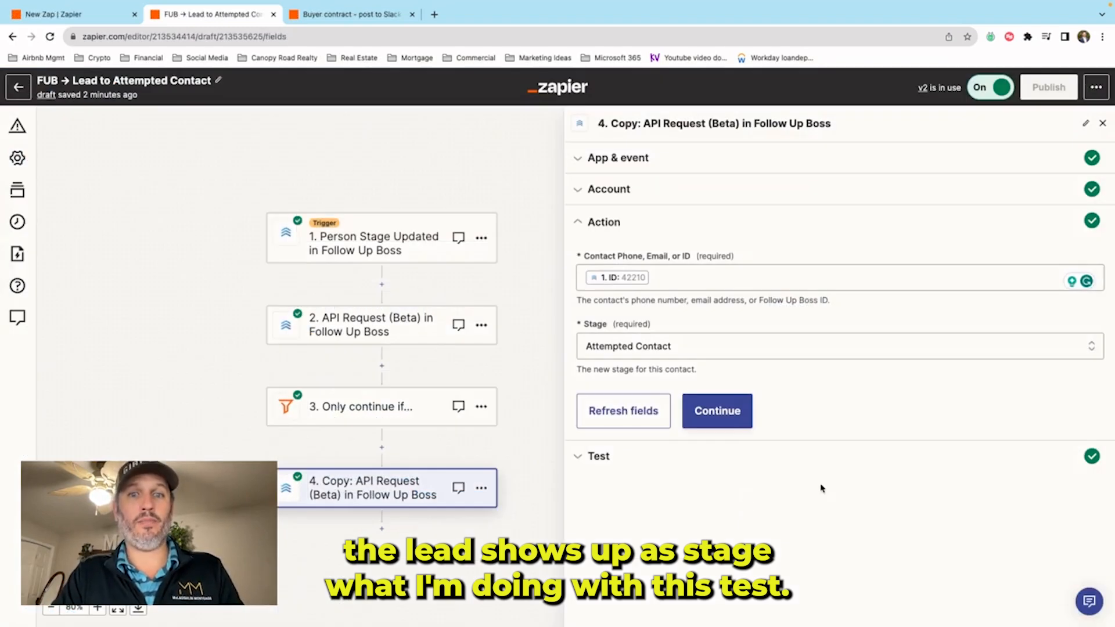
- Examine the previous test data of the Change Stage step and reopen its action settings
click(629, 458)
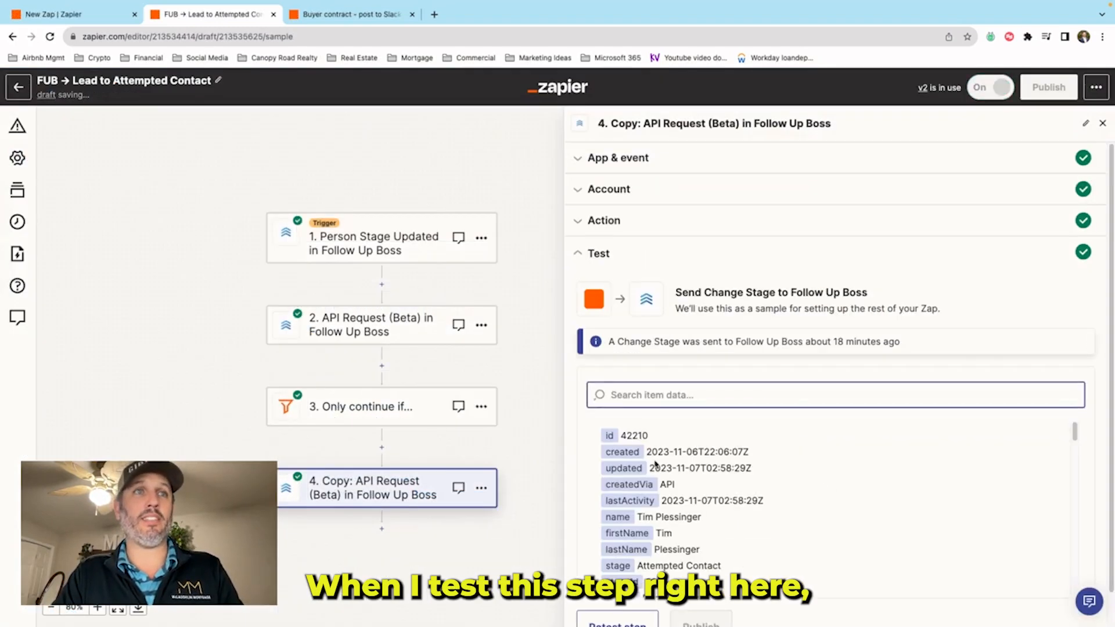
scroll(655, 465, down, 7)
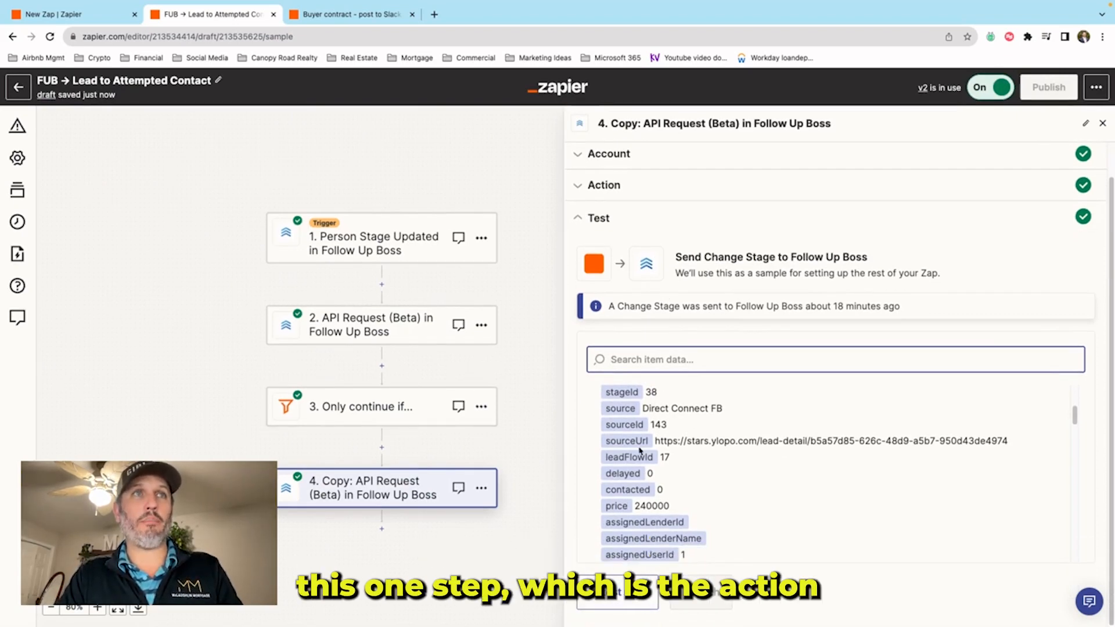
click(608, 200)
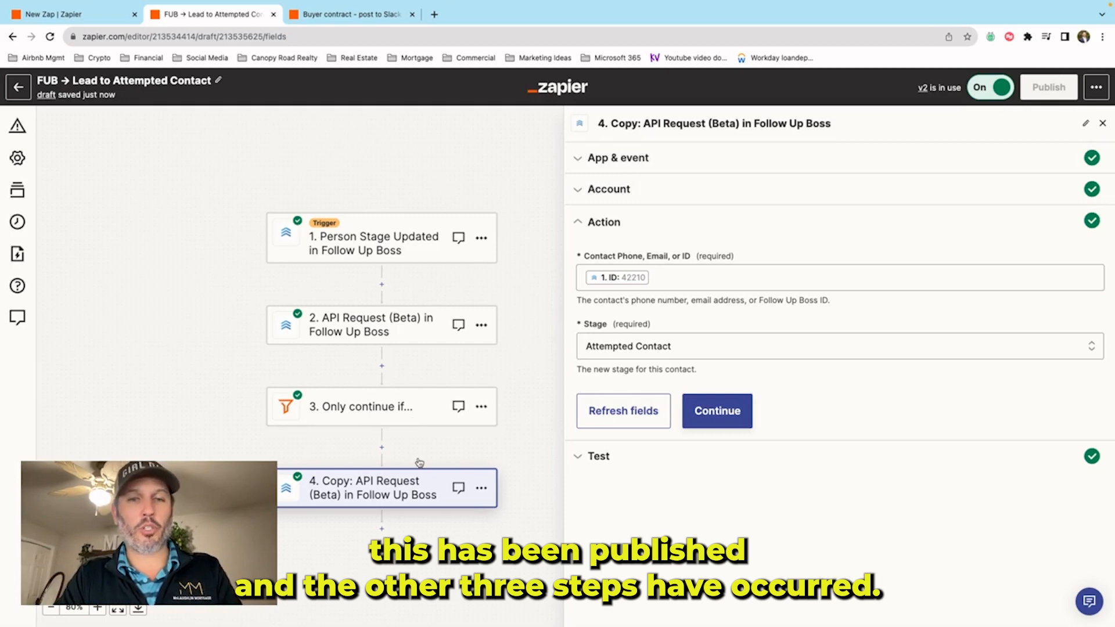
- Review the Change Stage of a Contact step's previous test data and retest the step
click(389, 493)
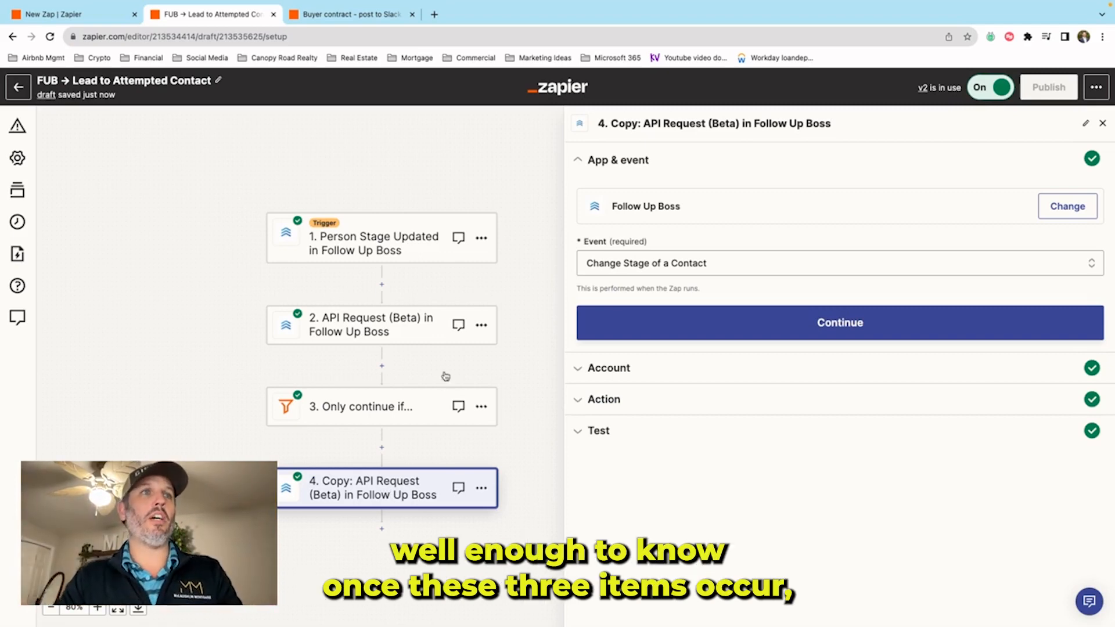
click(598, 432)
scroll(605, 575, down, 2)
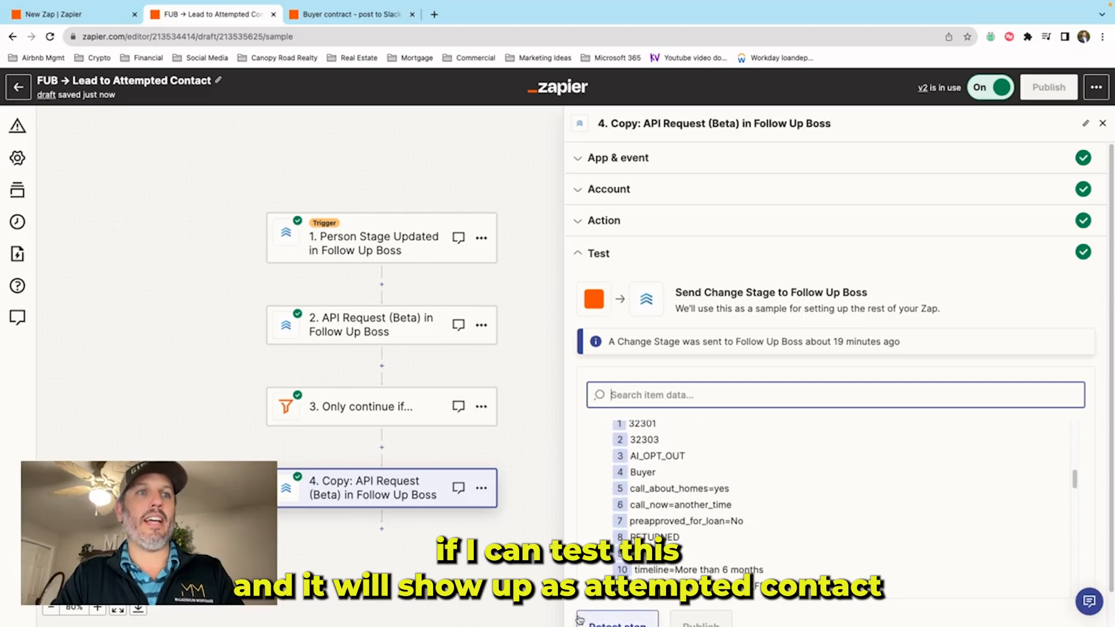
scroll(533, 602, down, 1)
click(533, 603)
scroll(634, 565, down, 10)
scroll(634, 565, down, 5)
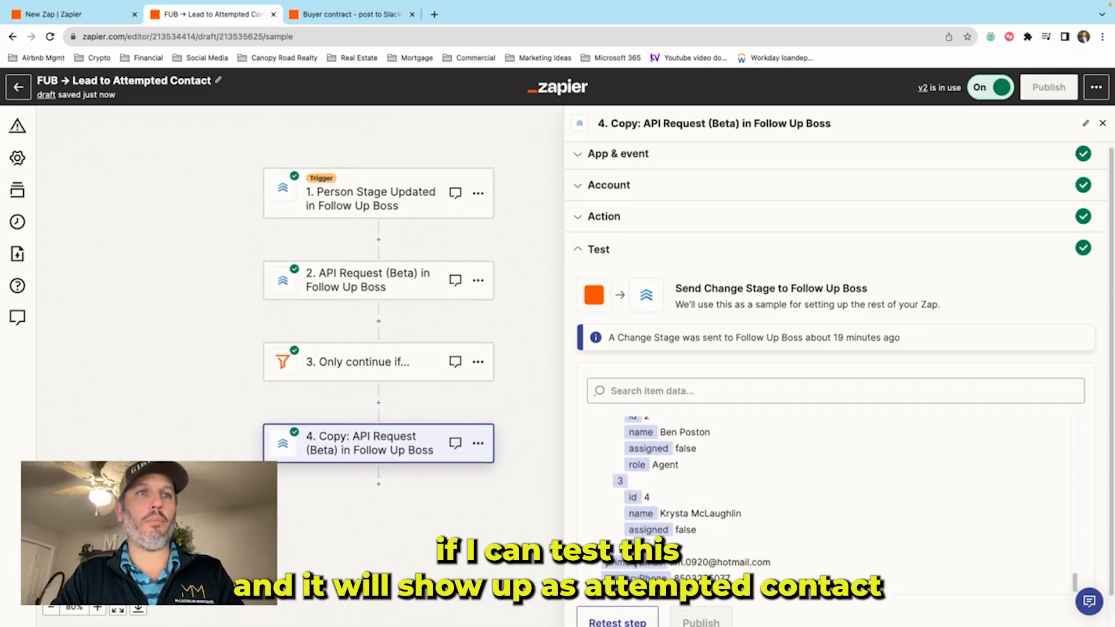
click(617, 604)
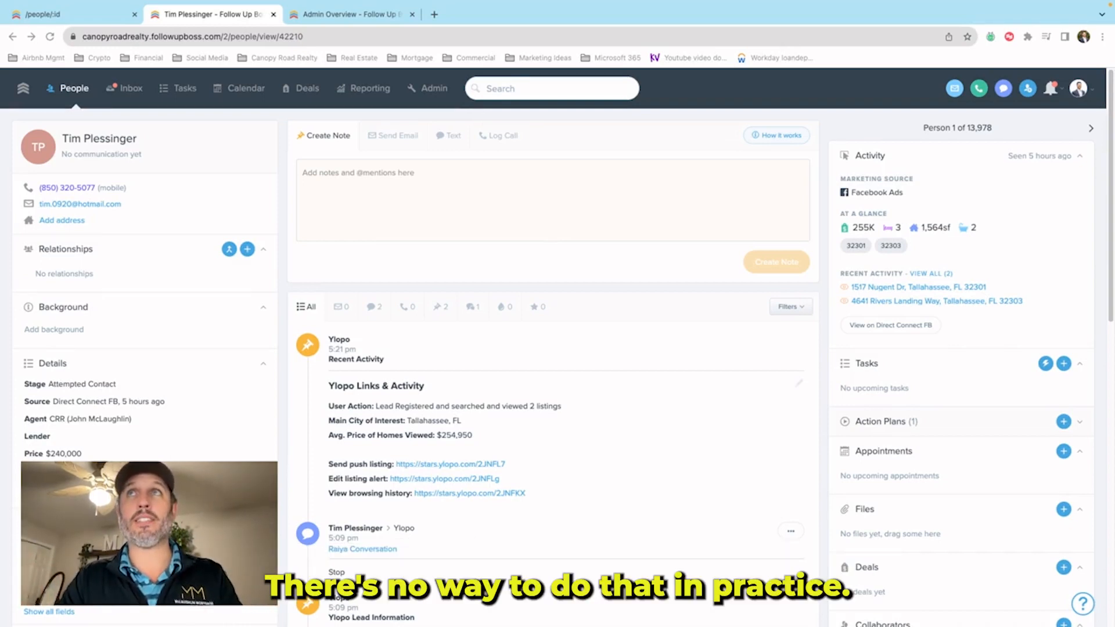
- Open the API key settings in Follow Up Boss's admin area and view the form for creating a new key, leaving it empty
click(310, 14)
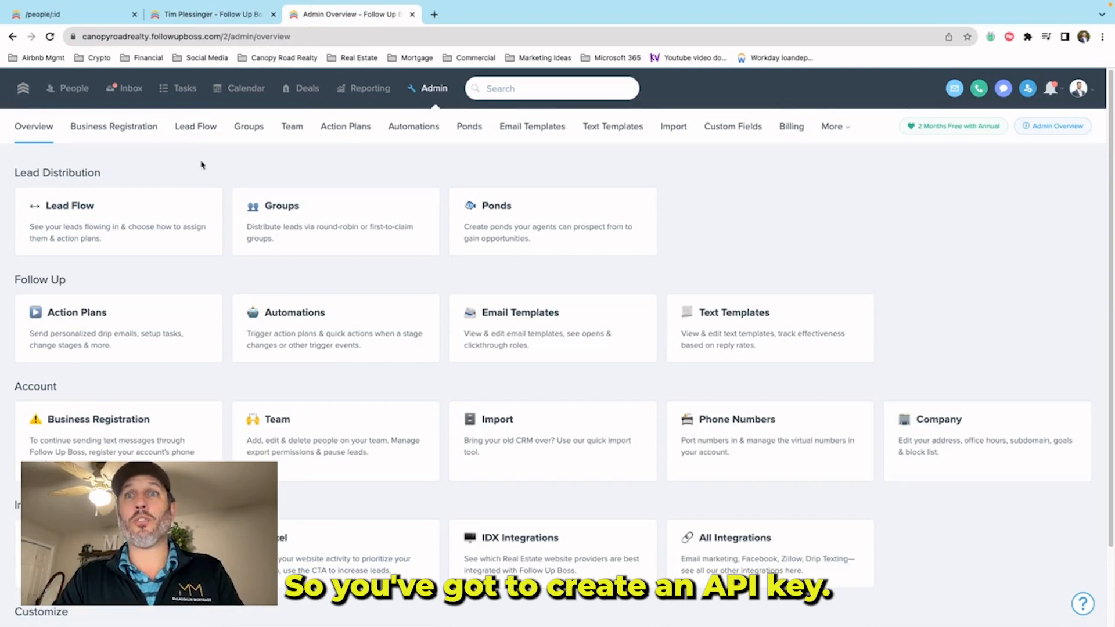
scroll(186, 217, down, 3)
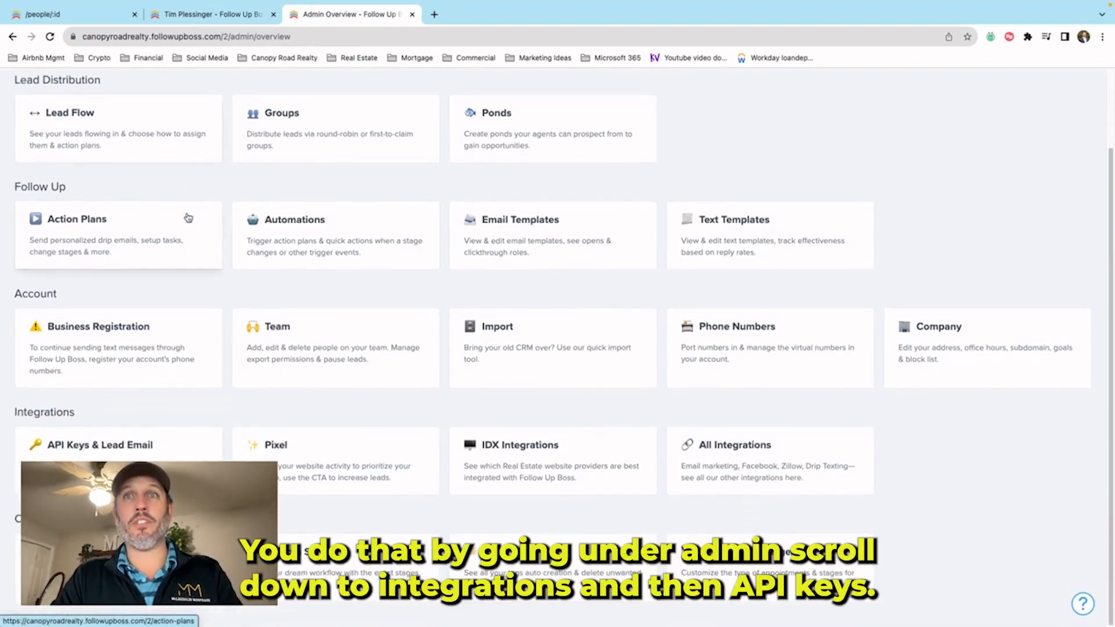
scroll(188, 218, up, 3)
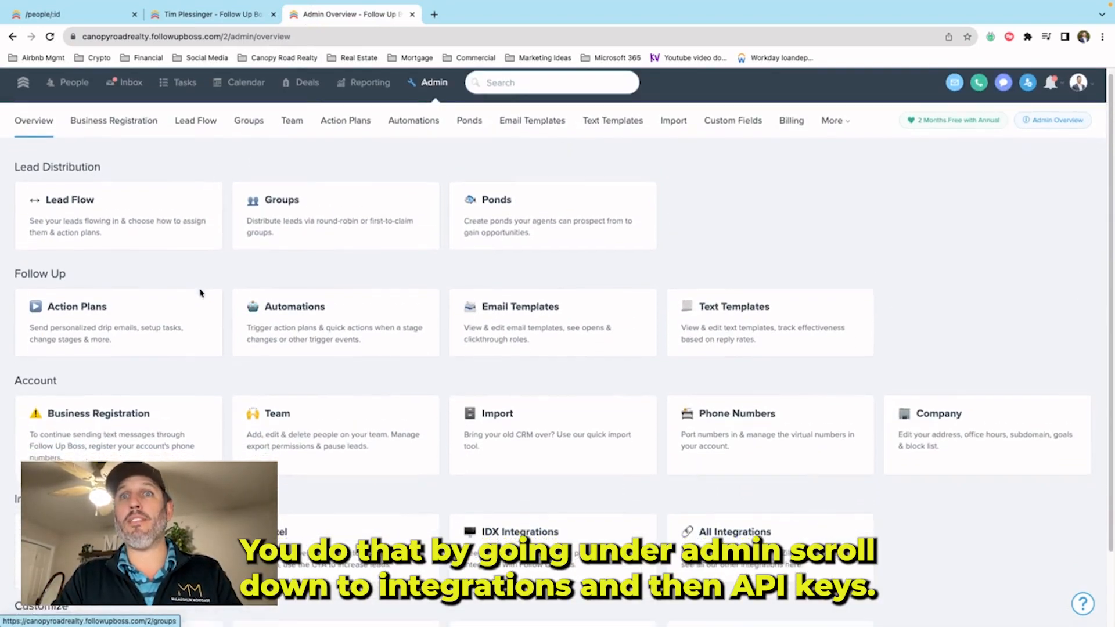
scroll(200, 293, down, 3)
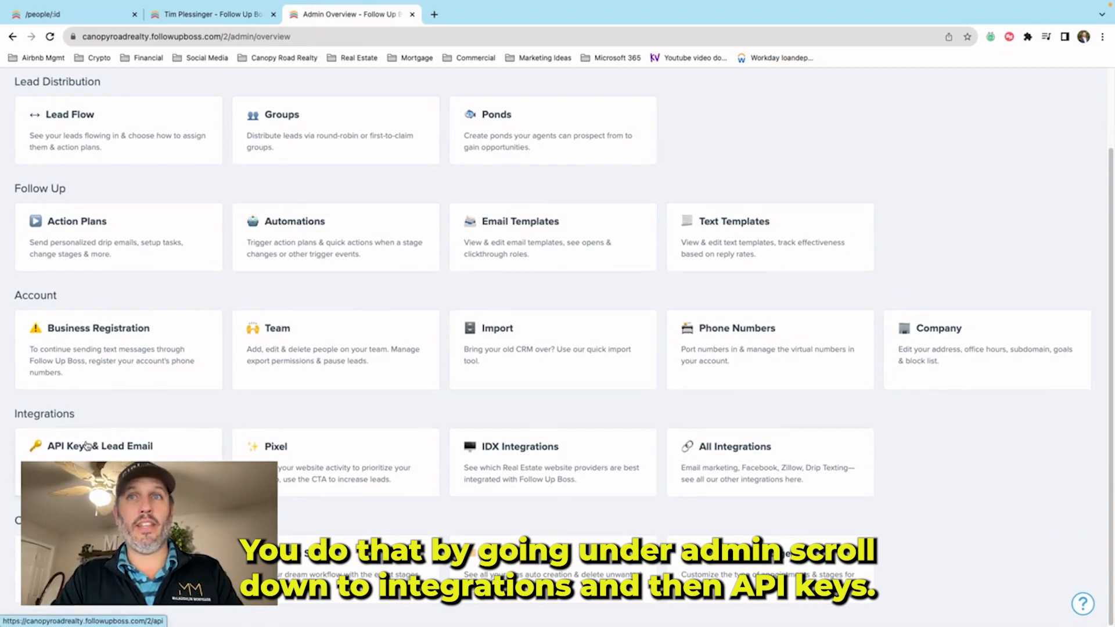
click(86, 446)
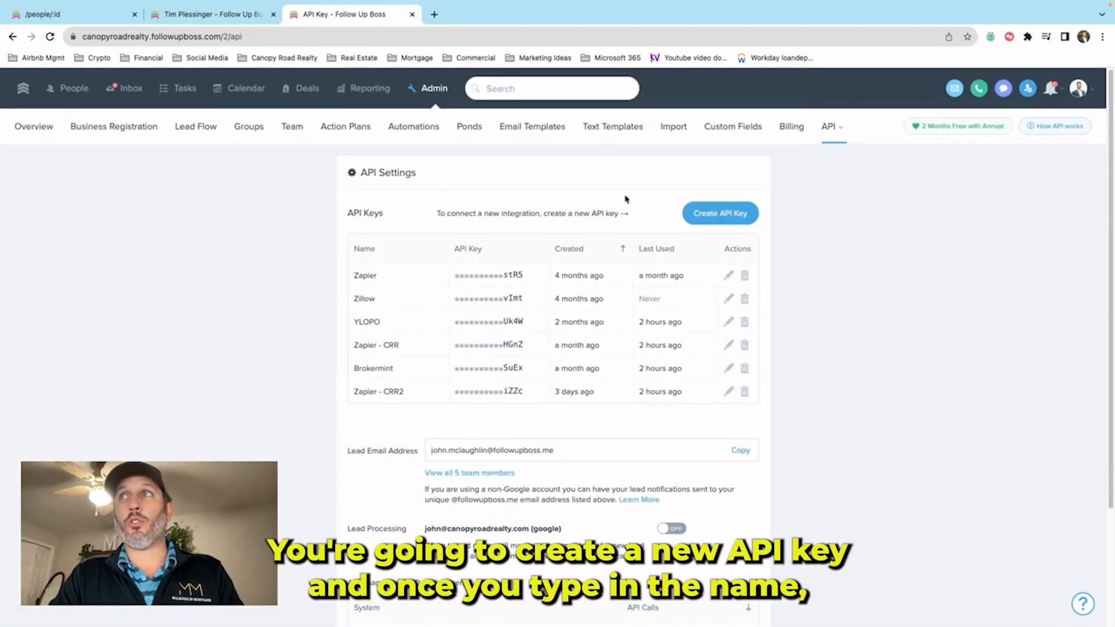
click(705, 215)
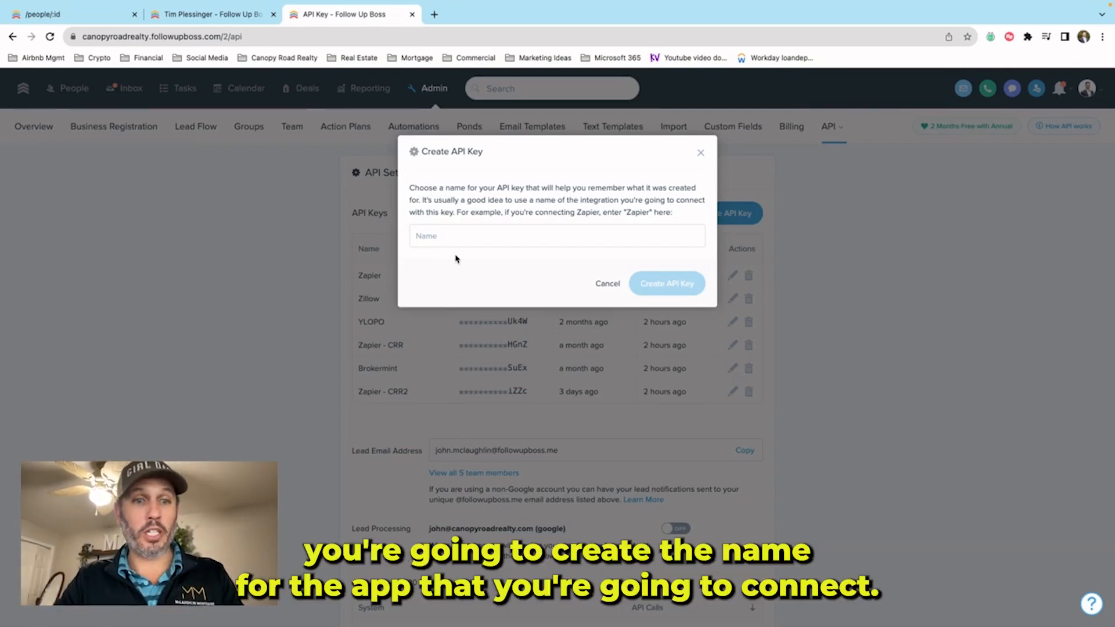
click(602, 290)
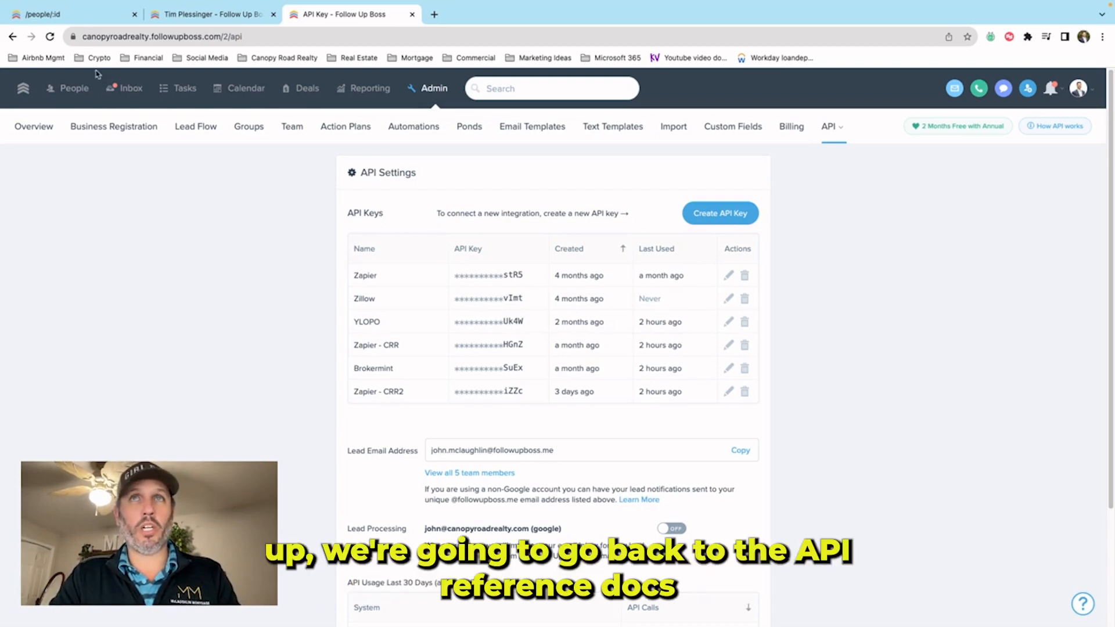
- Return to the Follow Up Boss API reference and examine the X-System and X-System-Key headers on the Identification page
click(72, 16)
scroll(215, 186, up, 5)
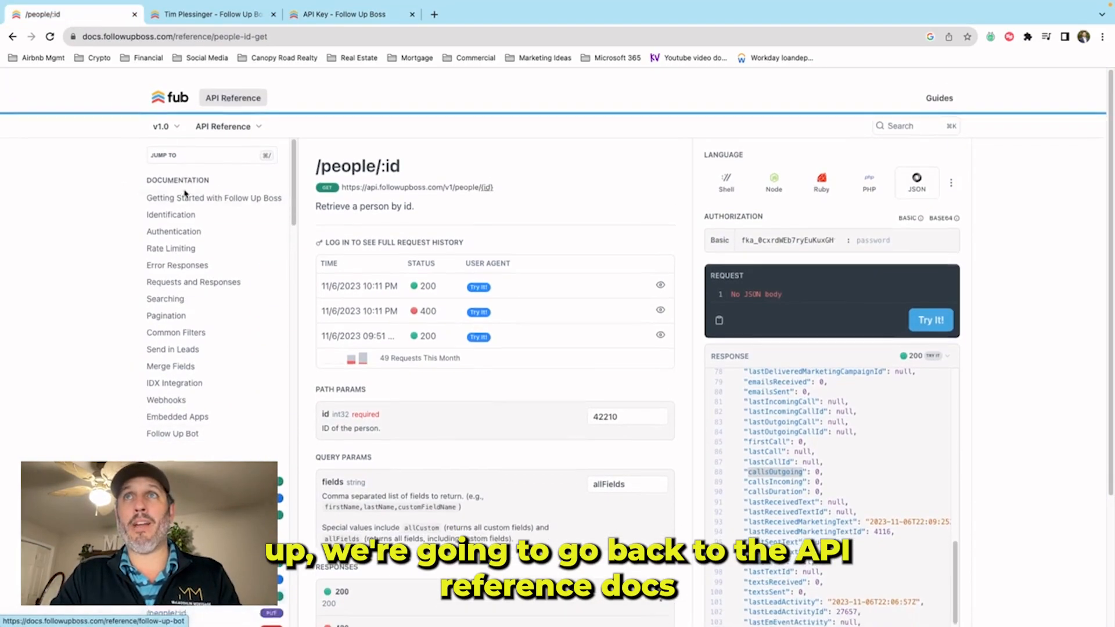
click(178, 182)
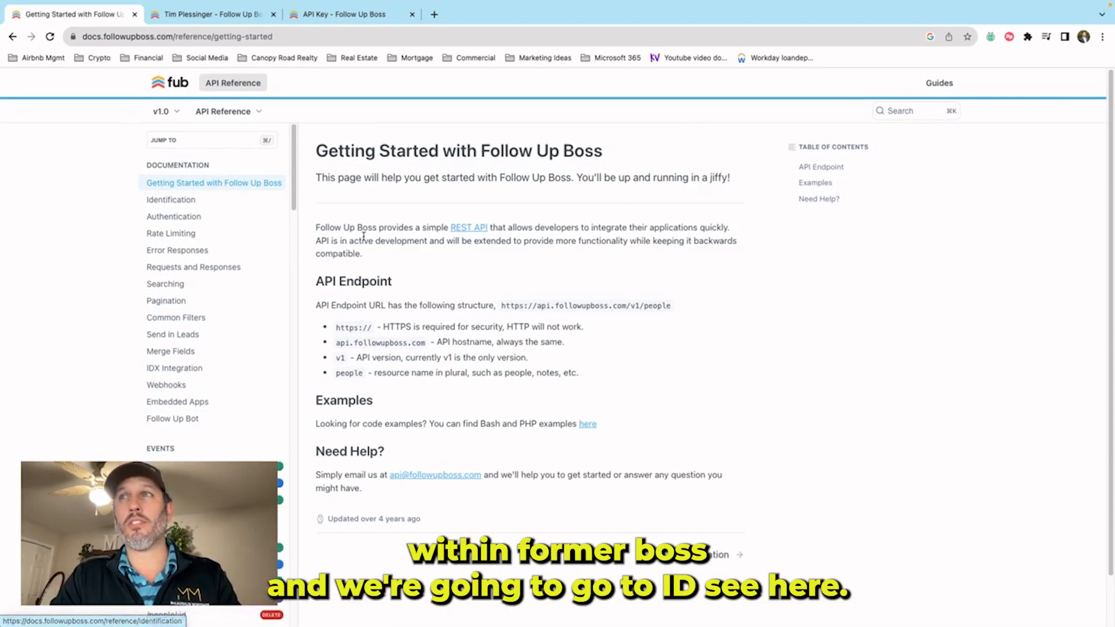
click(186, 201)
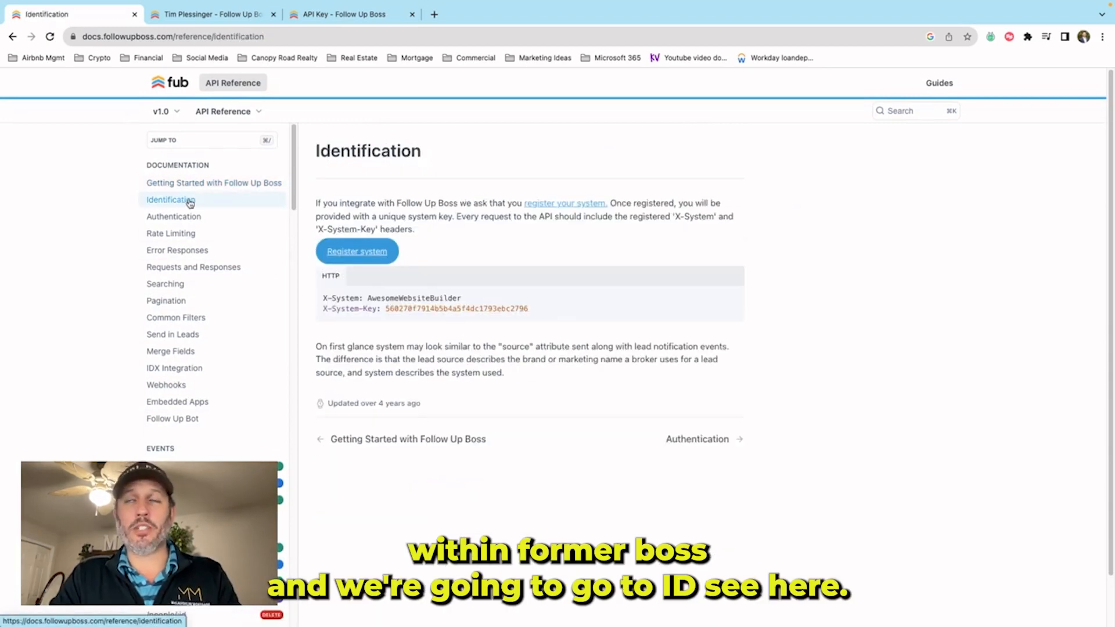
drag(323, 299, 380, 308)
click(381, 309)
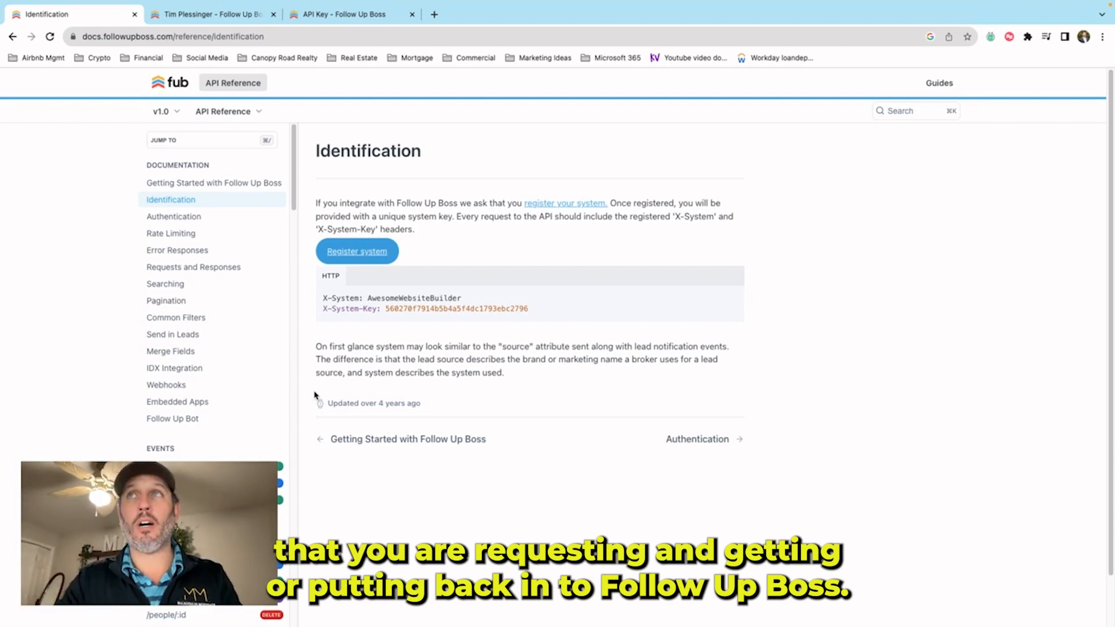
- Try filling out the system registration form with the system name Johns Peanut Factory, and go back to the Identification page
click(349, 256)
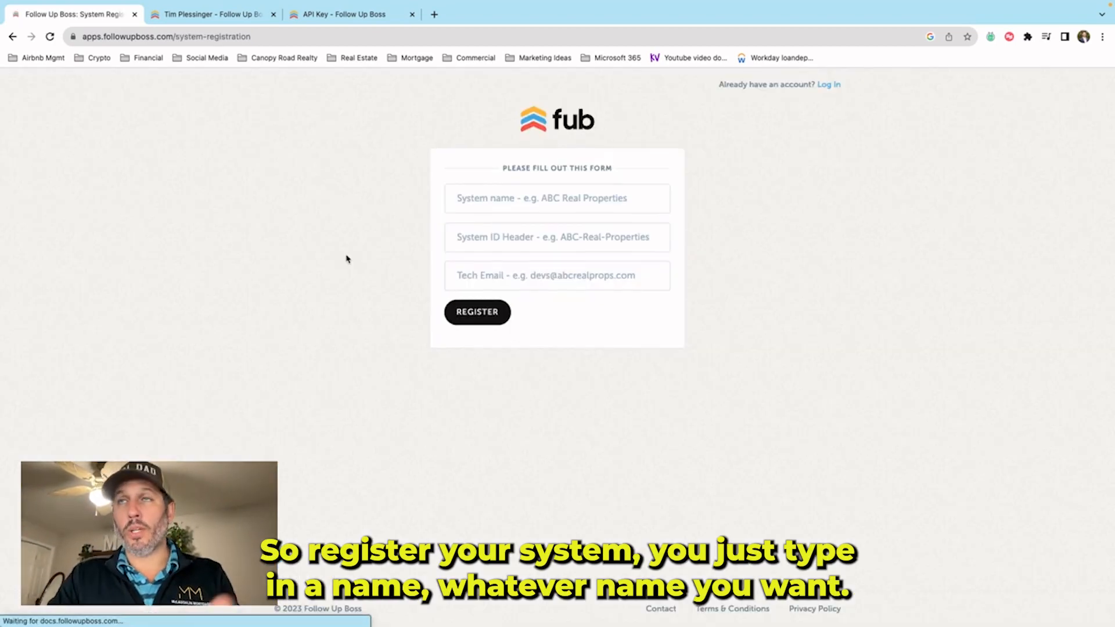
click(498, 197)
click(412, 239)
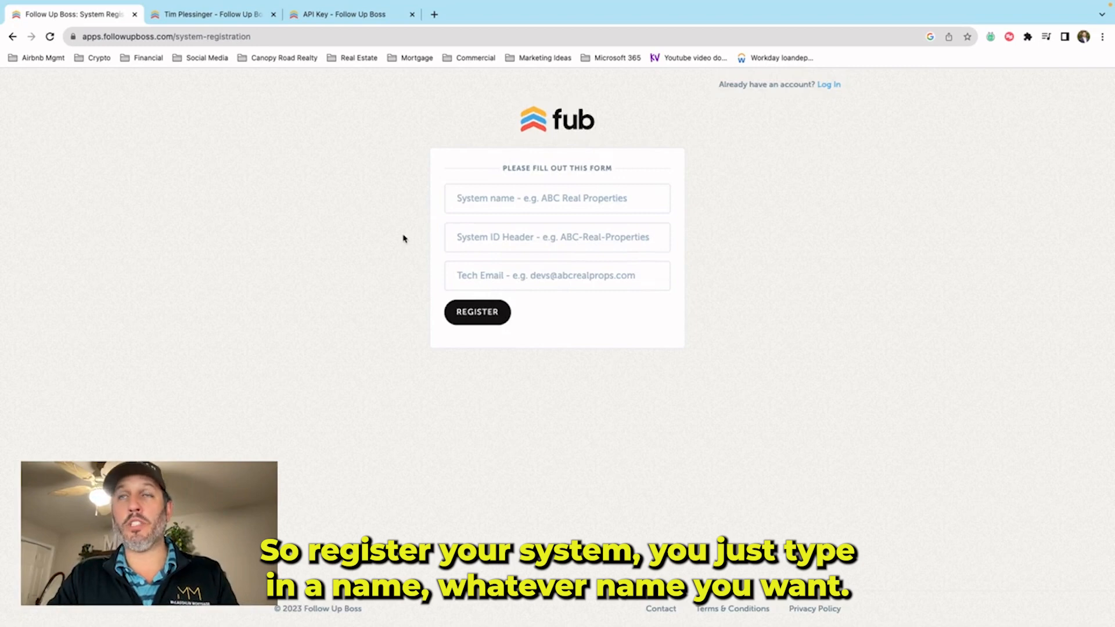
click(485, 194)
text(Johns Peanut)
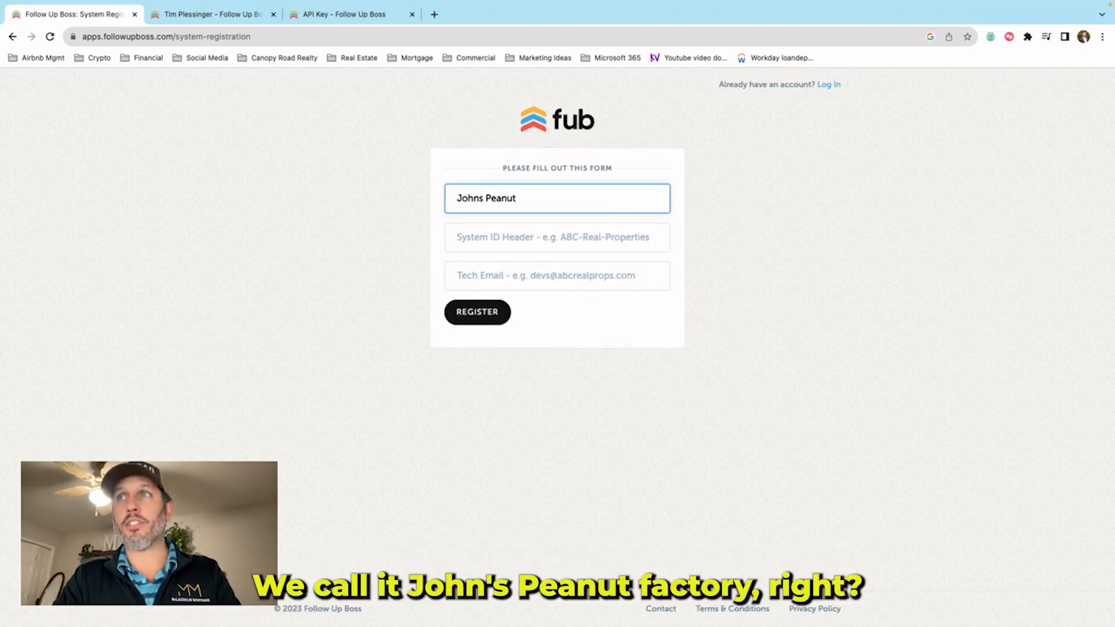
text( Factory)
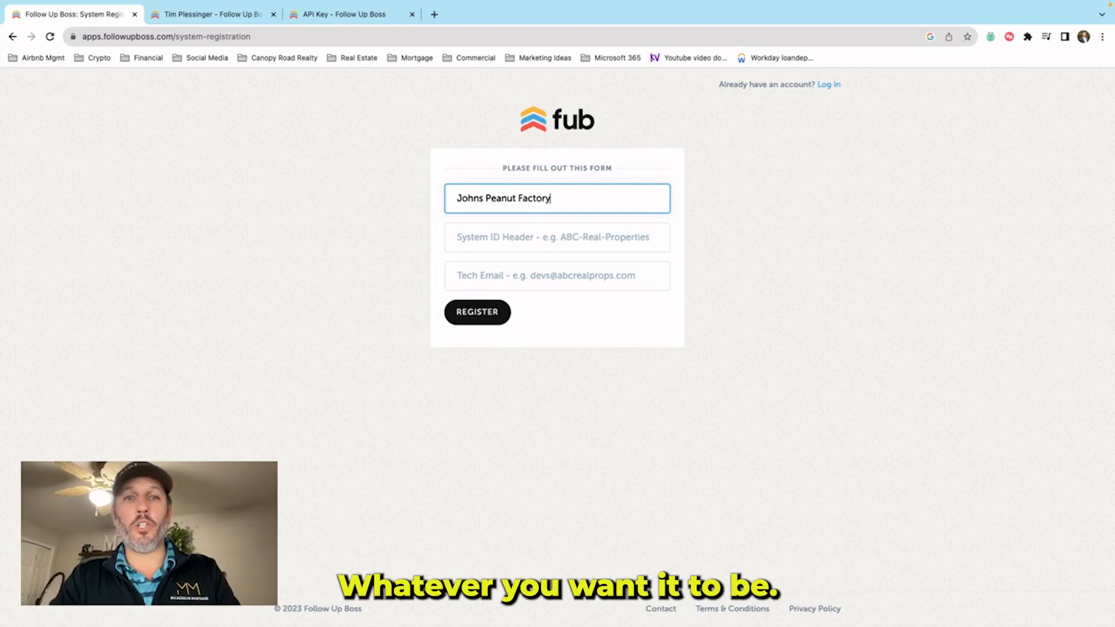
key(Tab)
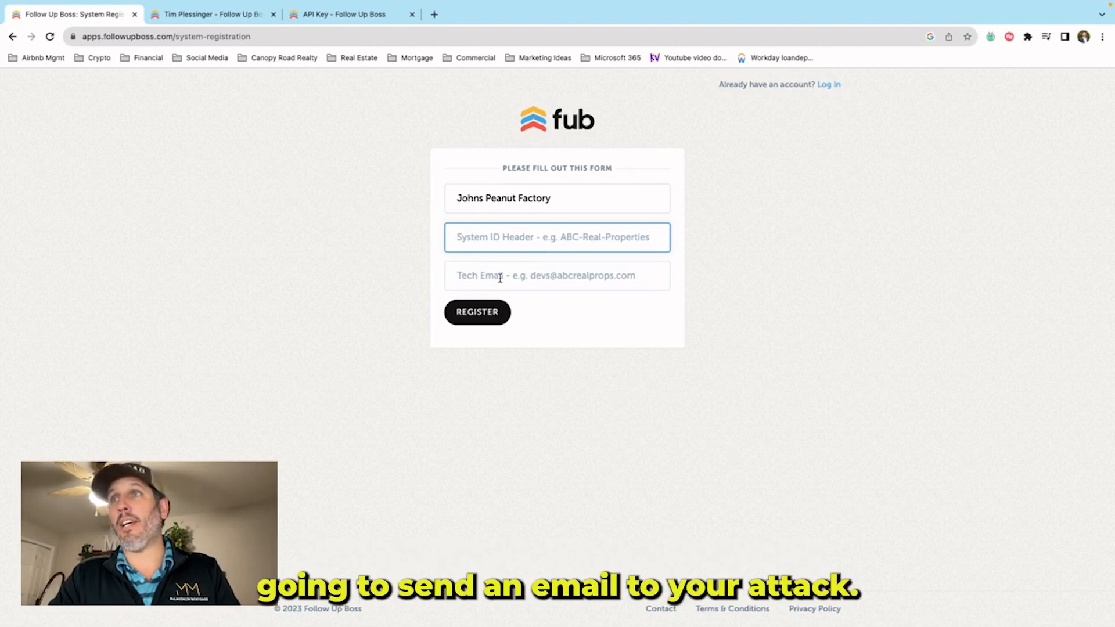
click(13, 36)
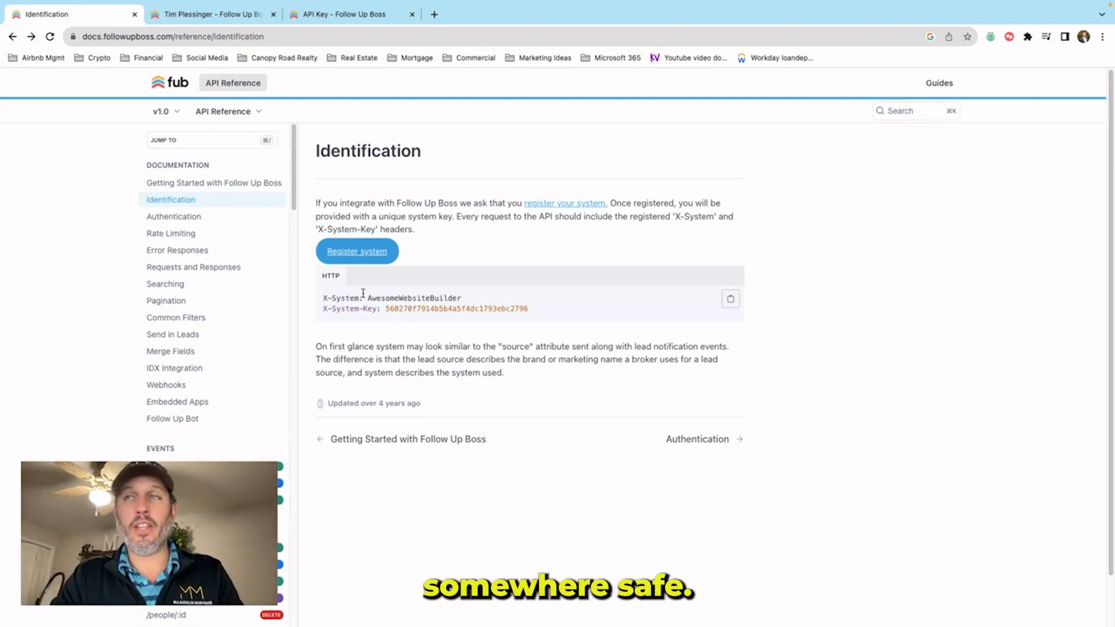
- Open the GET /personAttachments/:id reference and examine its required attachment ID, X-System and X-System-Key inputs
scroll(232, 374, down, 3)
scroll(232, 374, down, 5)
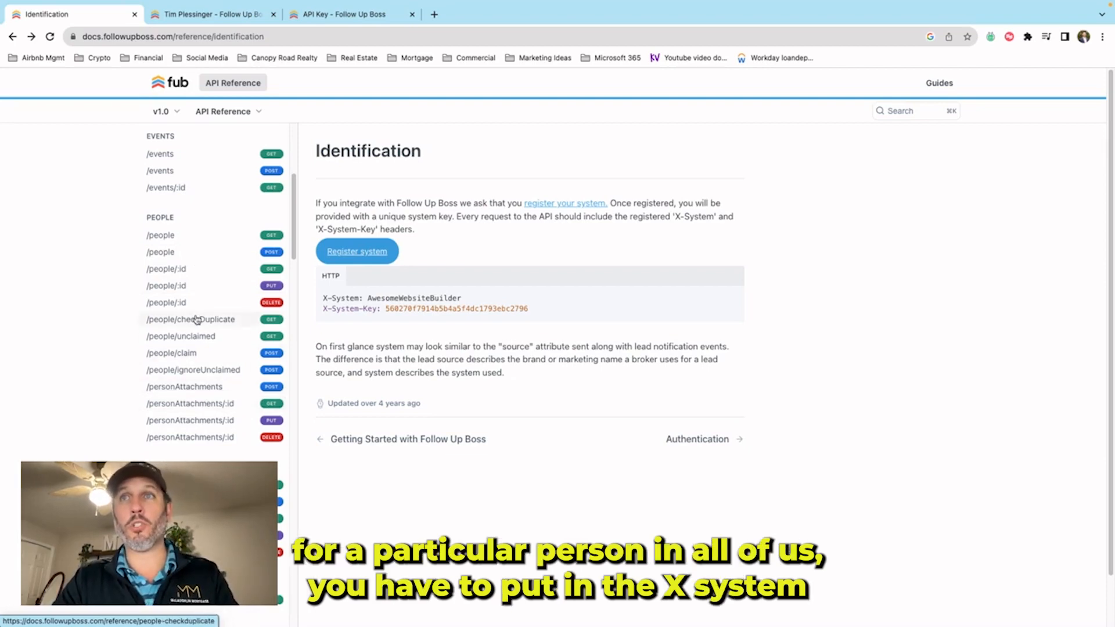
click(197, 410)
scroll(395, 396, down, 5)
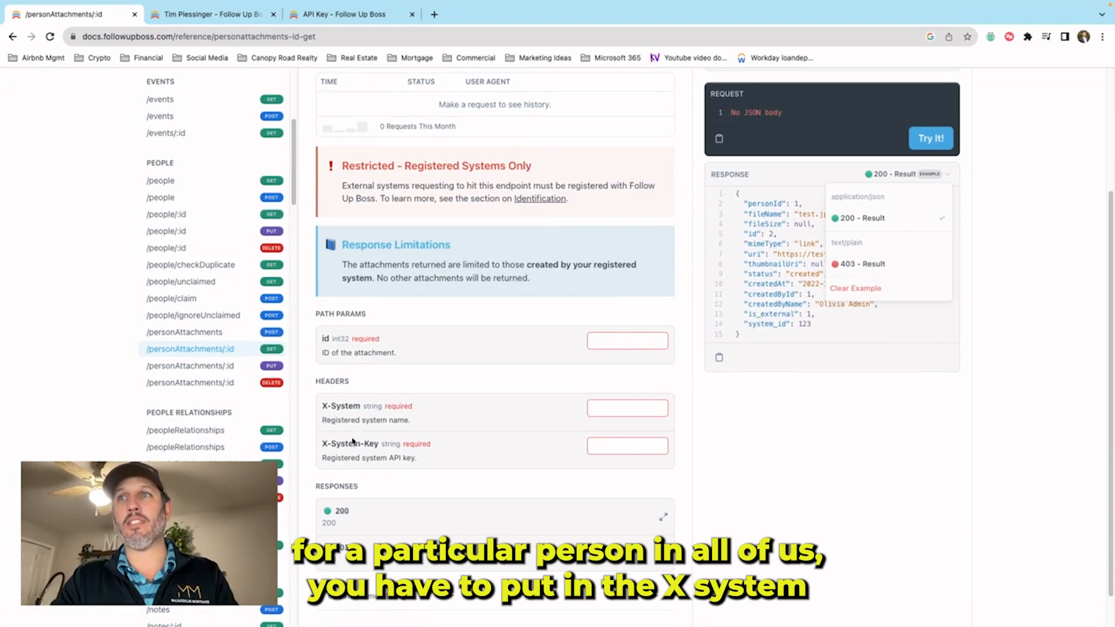
scroll(400, 443, up, 1)
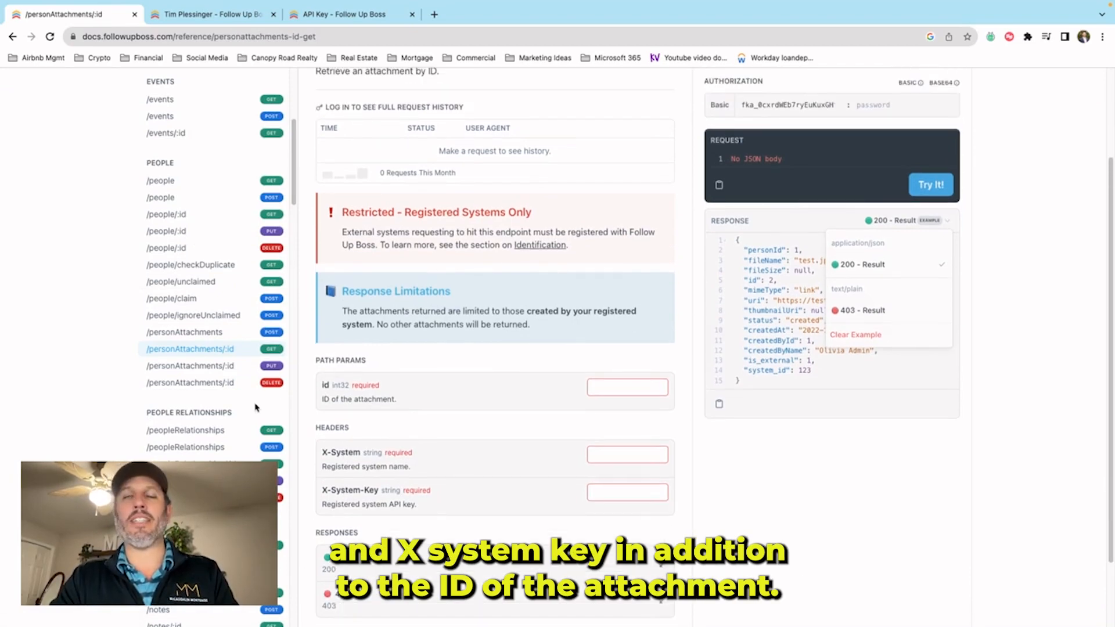
scroll(581, 285, up, 1)
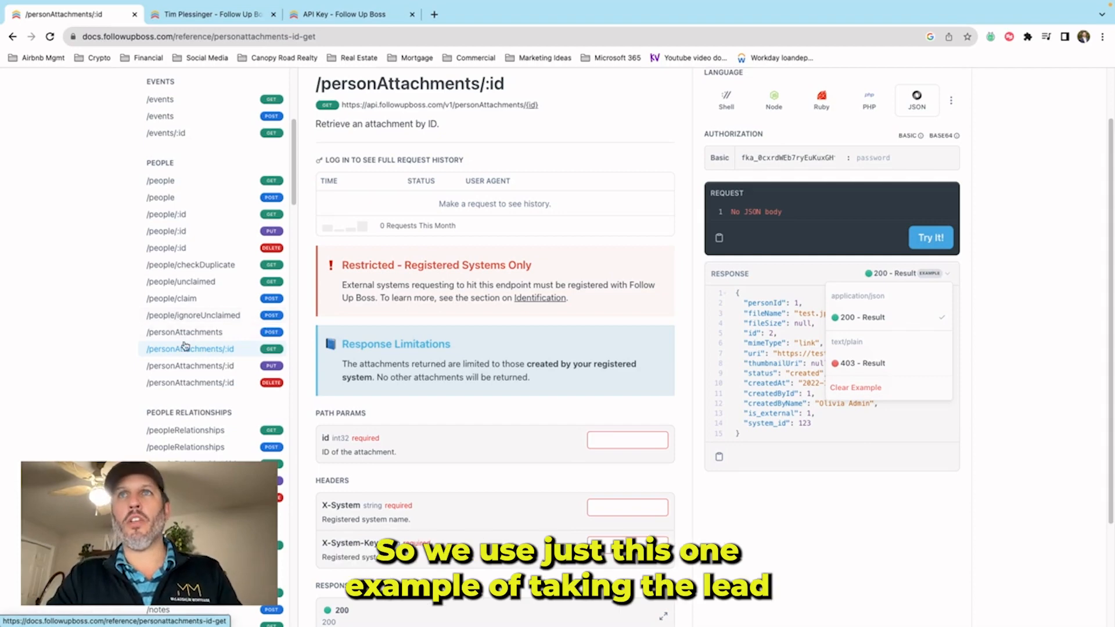
scroll(181, 345, up, 1)
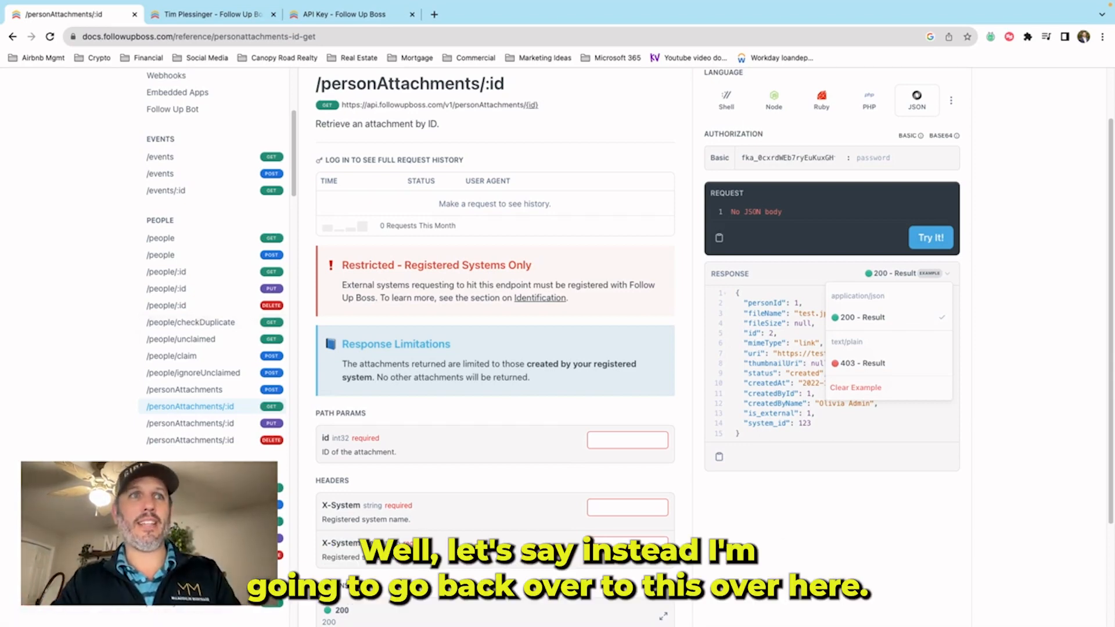
- Switch back to the Zap in Zapier and add a Gmail action after the Change Stage step
key(super+Tab)
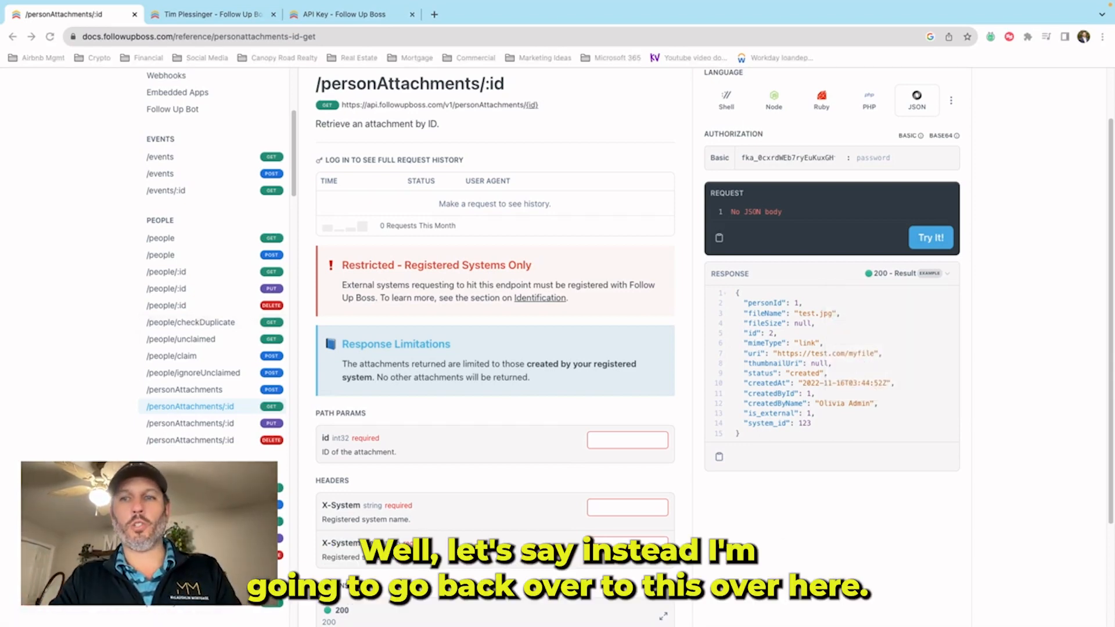
key(super+grave)
scroll(157, 361, down, 2)
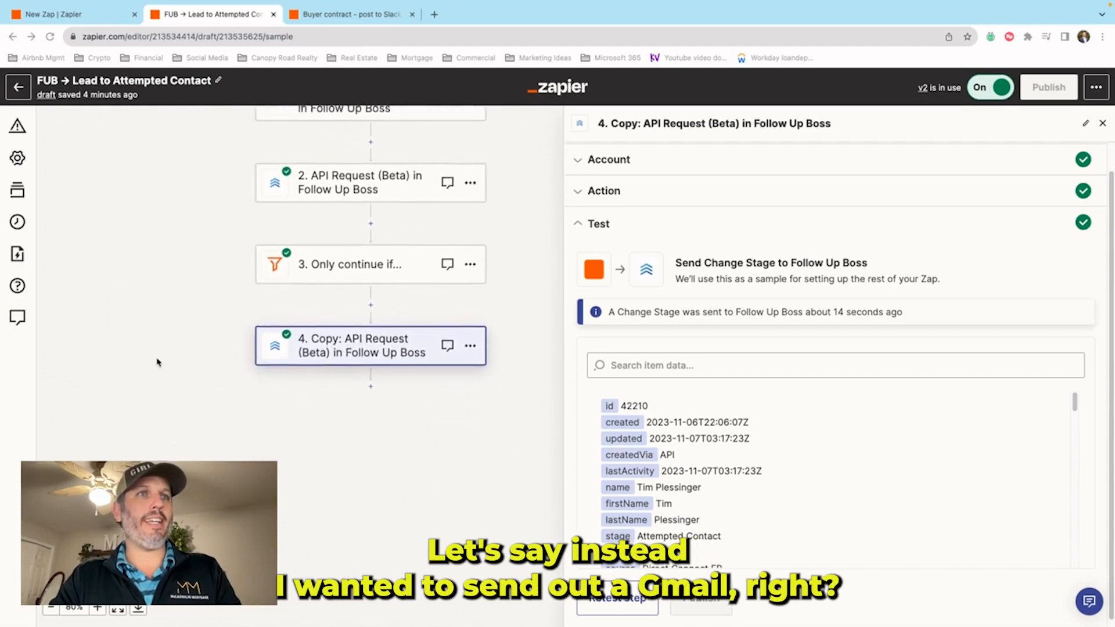
click(373, 381)
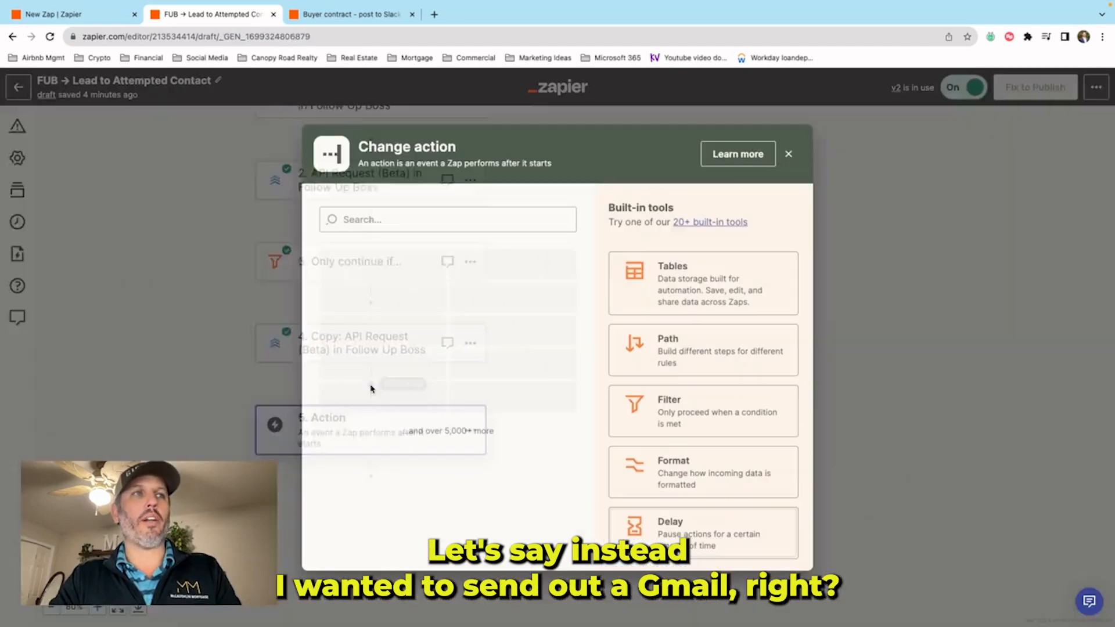
click(421, 226)
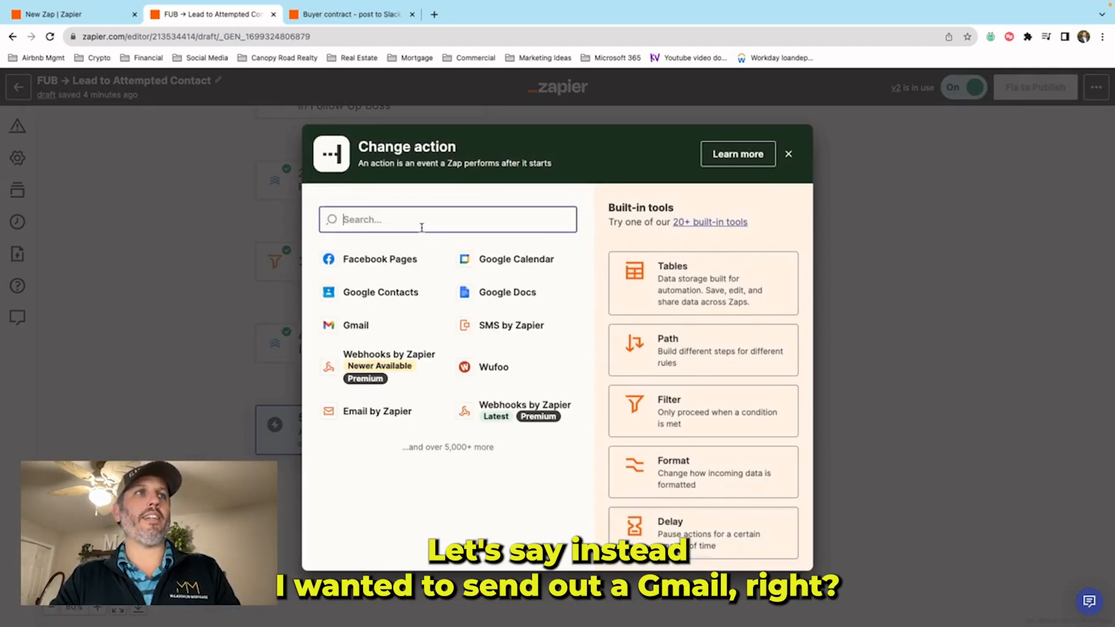
text(gmail)
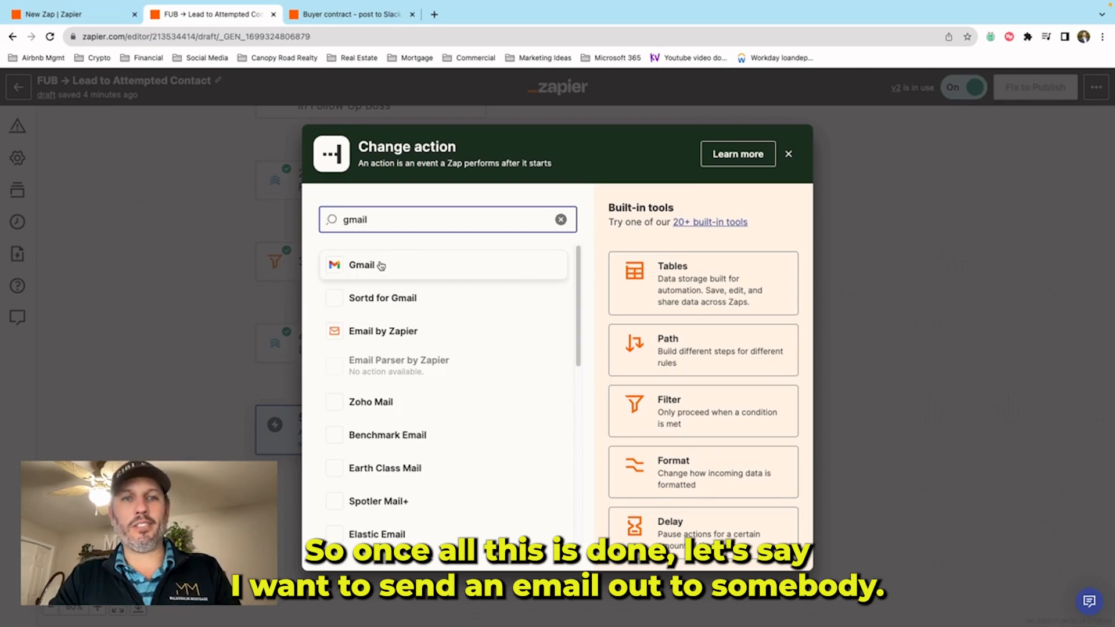
click(381, 265)
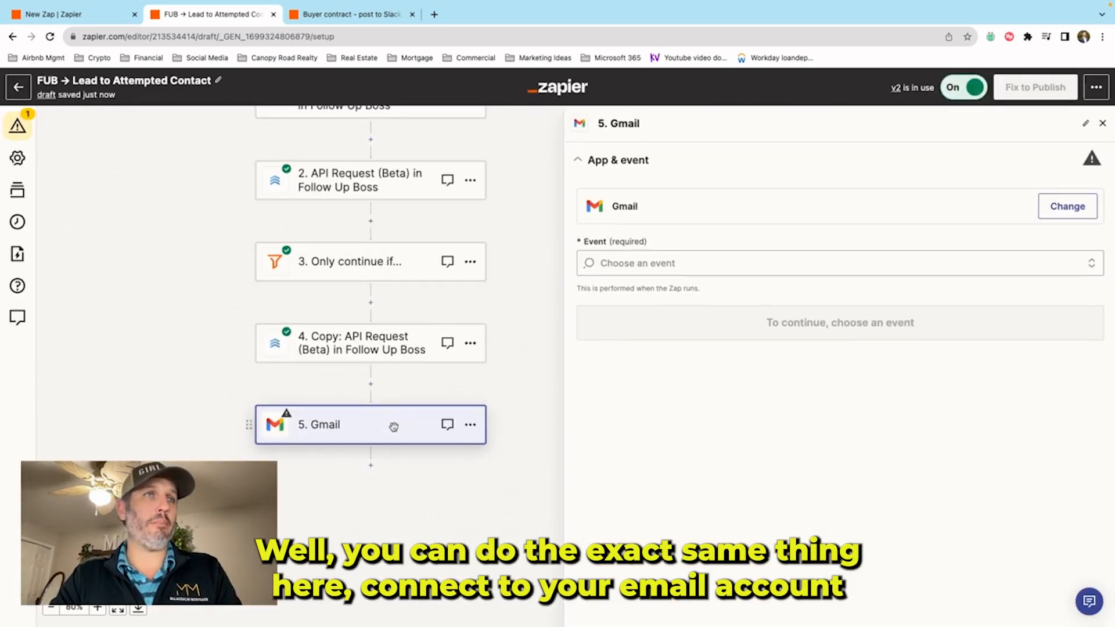
- Set the Gmail action's event to Send Email
click(643, 263)
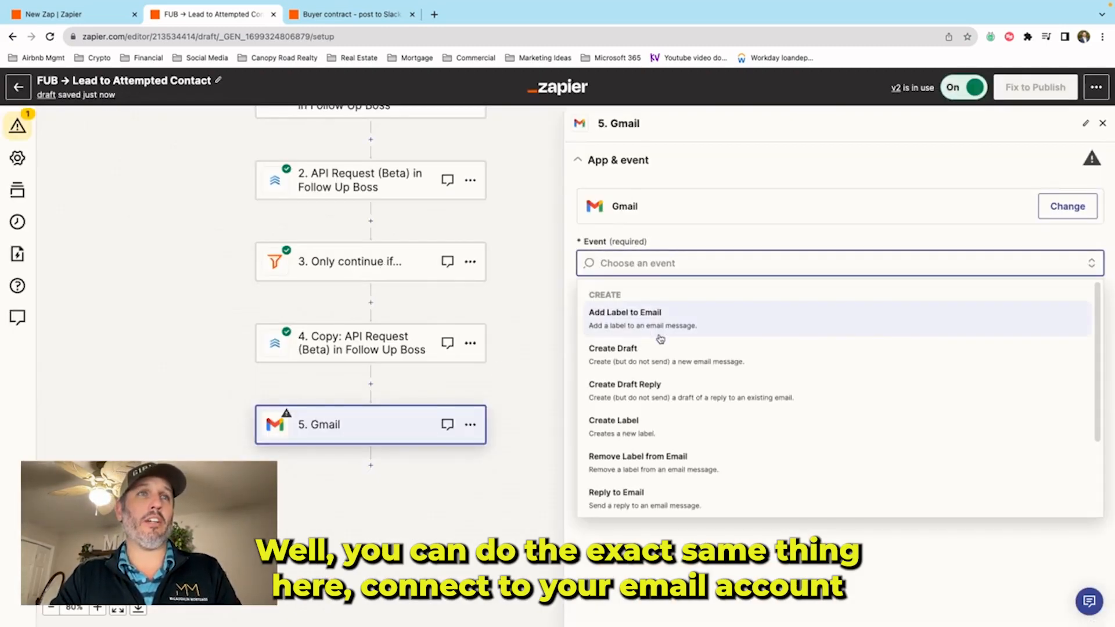
scroll(648, 340, down, 2)
scroll(652, 425, down, 1)
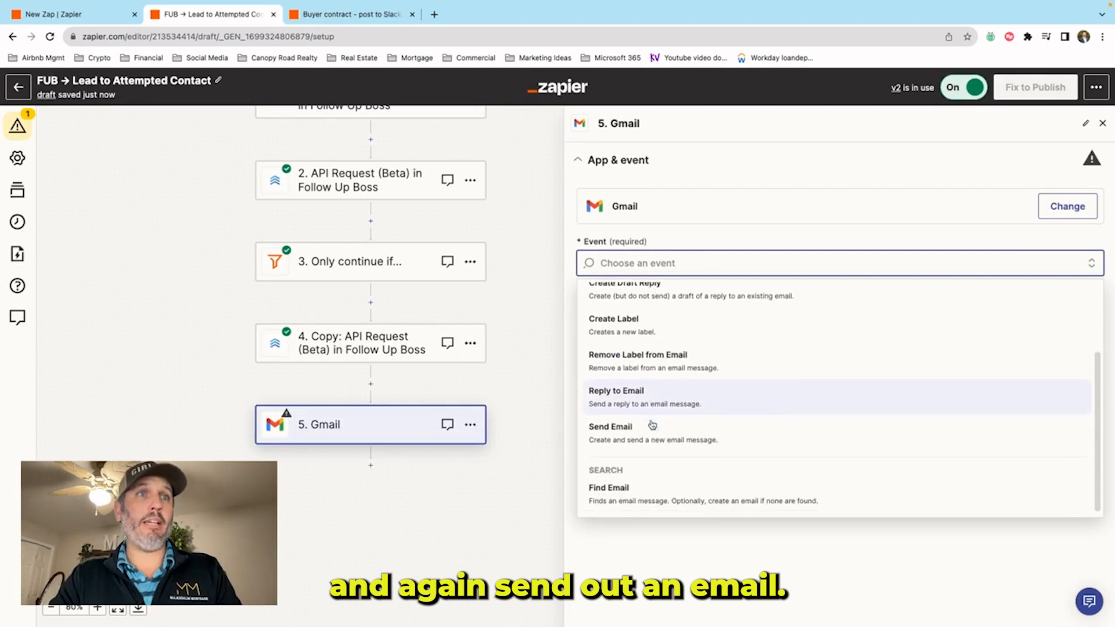
click(652, 432)
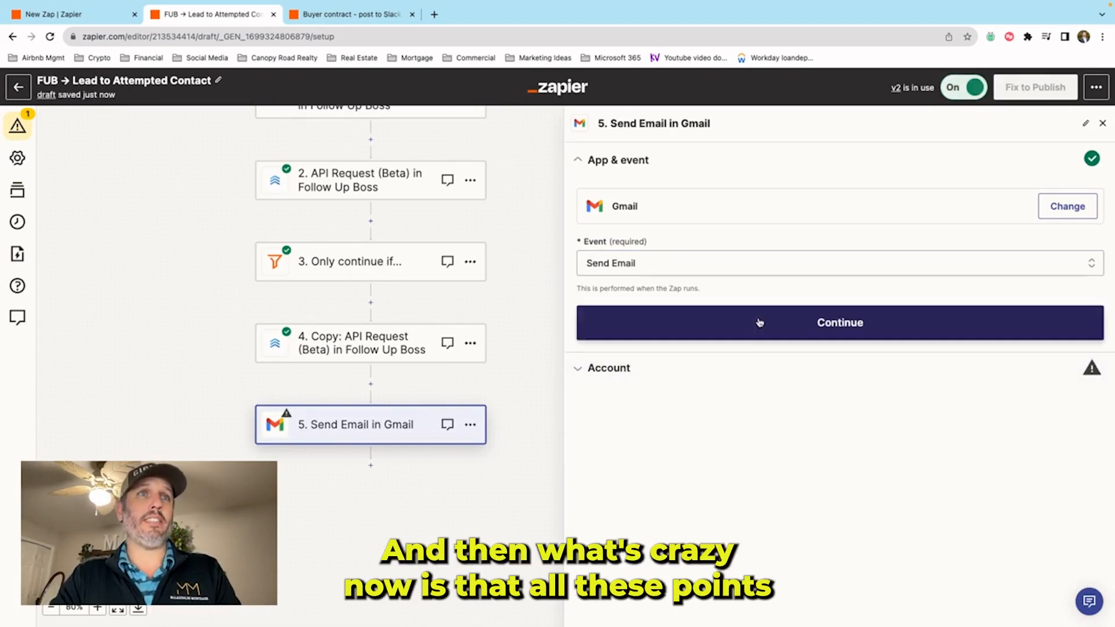
- Continue the Gmail action to its account setup, and delete the Send Email in Gmail step from the Zap
click(759, 324)
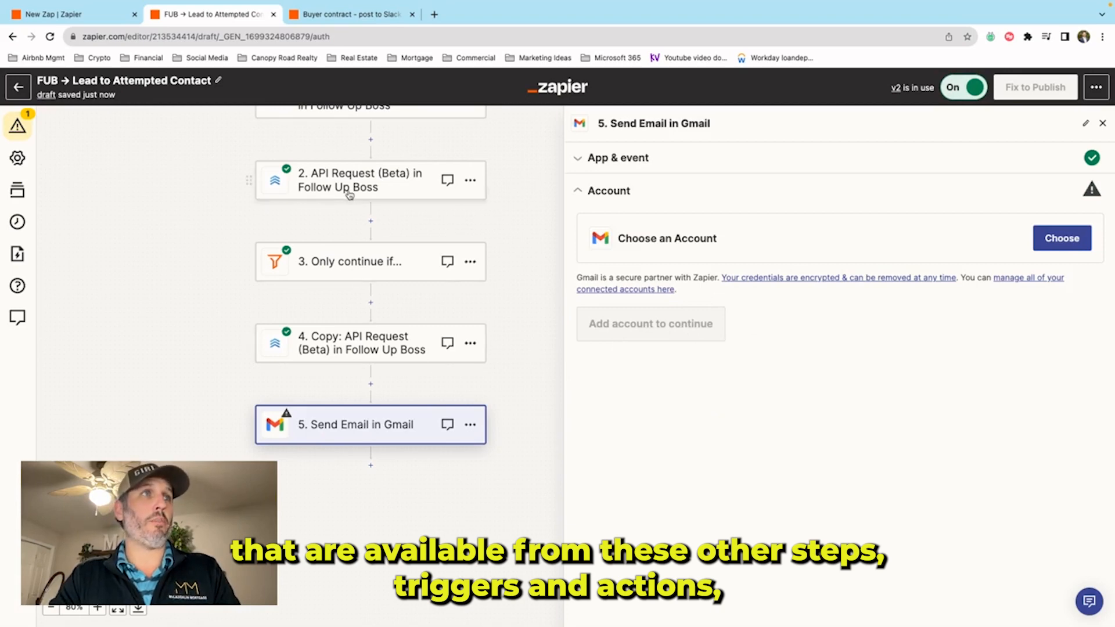
scroll(350, 196, up, 2)
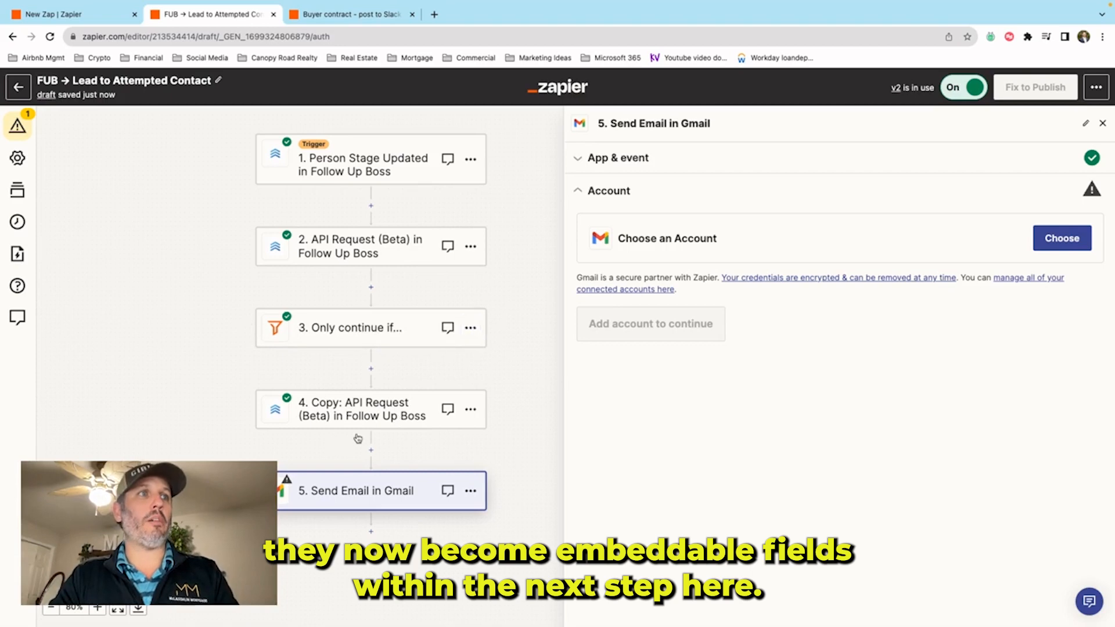
click(471, 491)
click(451, 495)
click(450, 494)
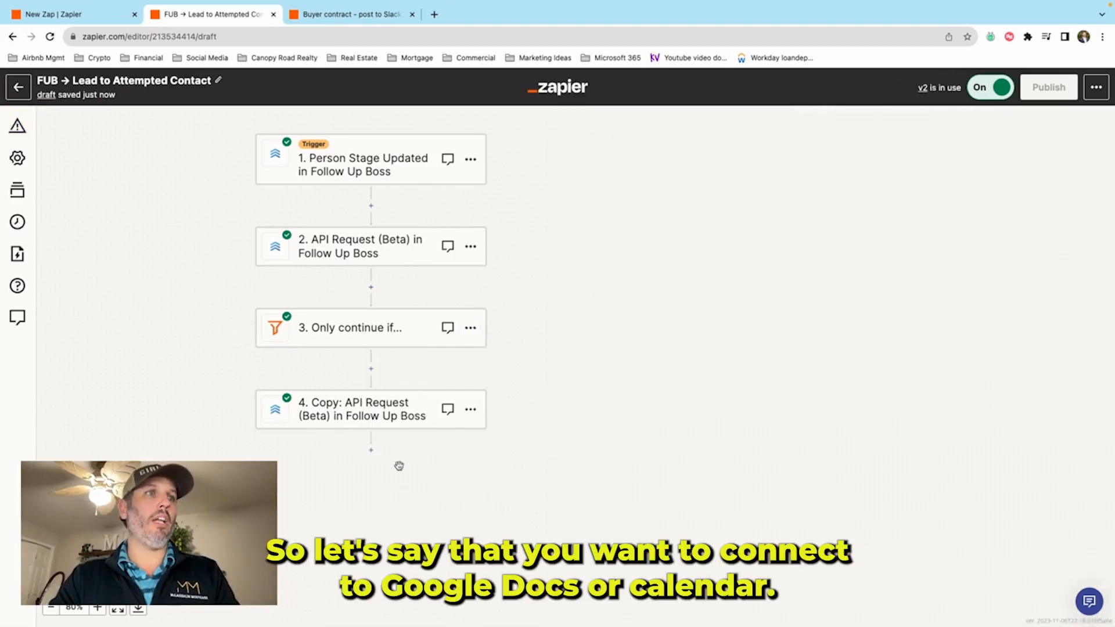
- Try adding another action after the copied API Request step, search the available apps for "real", and close the app picker
click(374, 451)
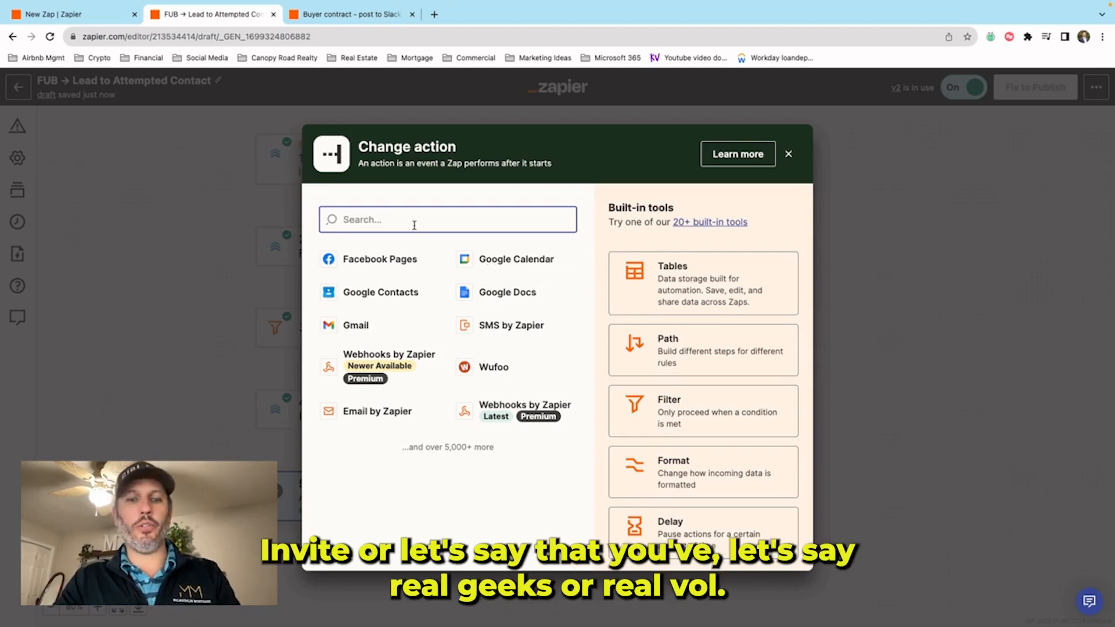
text(real)
scroll(399, 269, down, 1)
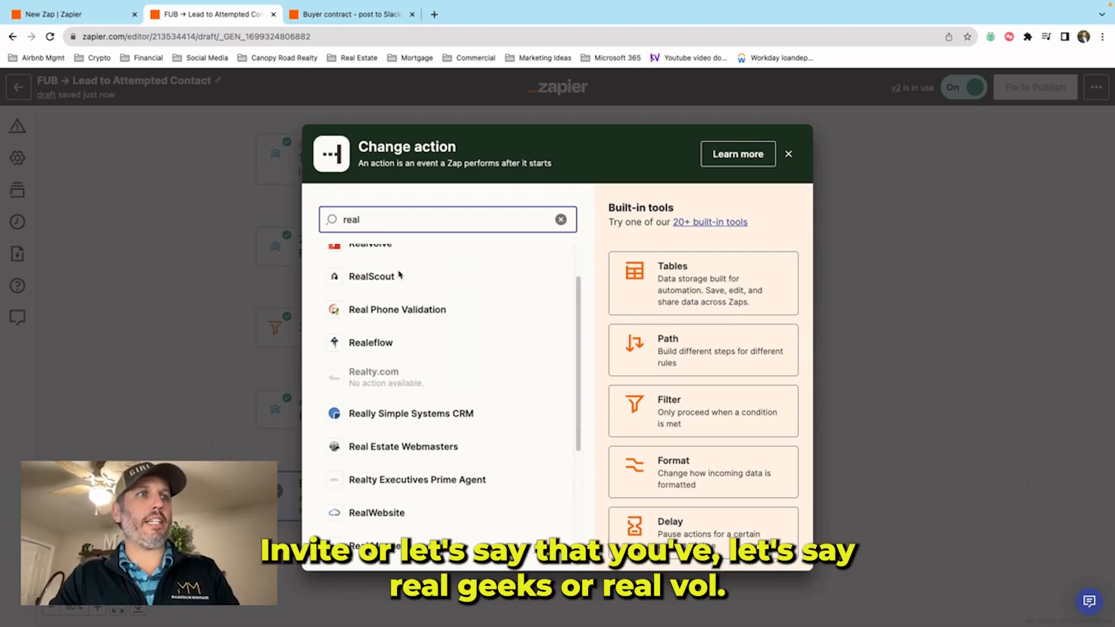
scroll(398, 274, down, 3)
scroll(399, 275, up, 4)
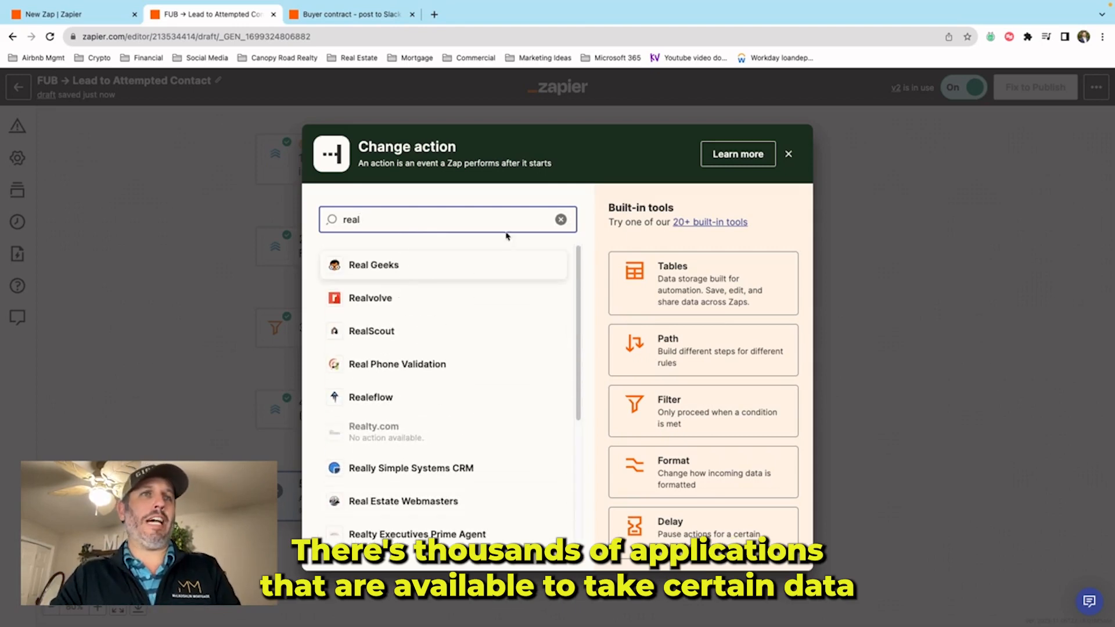
click(791, 155)
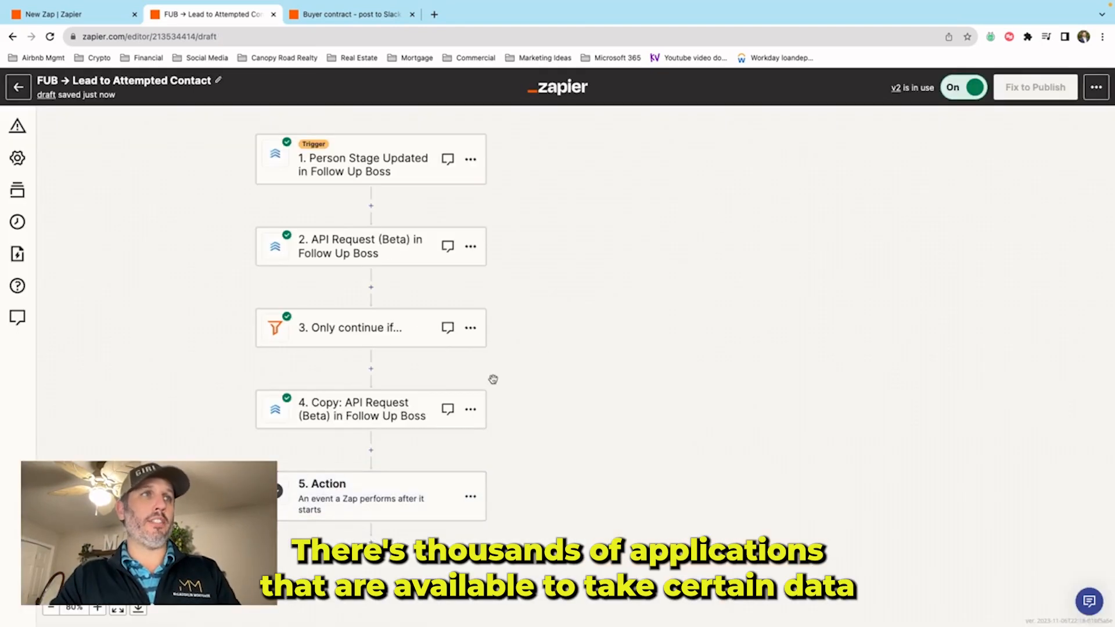
- Delete the empty fifth action from the FUB Lead to Attempted Contact Zap
click(471, 506)
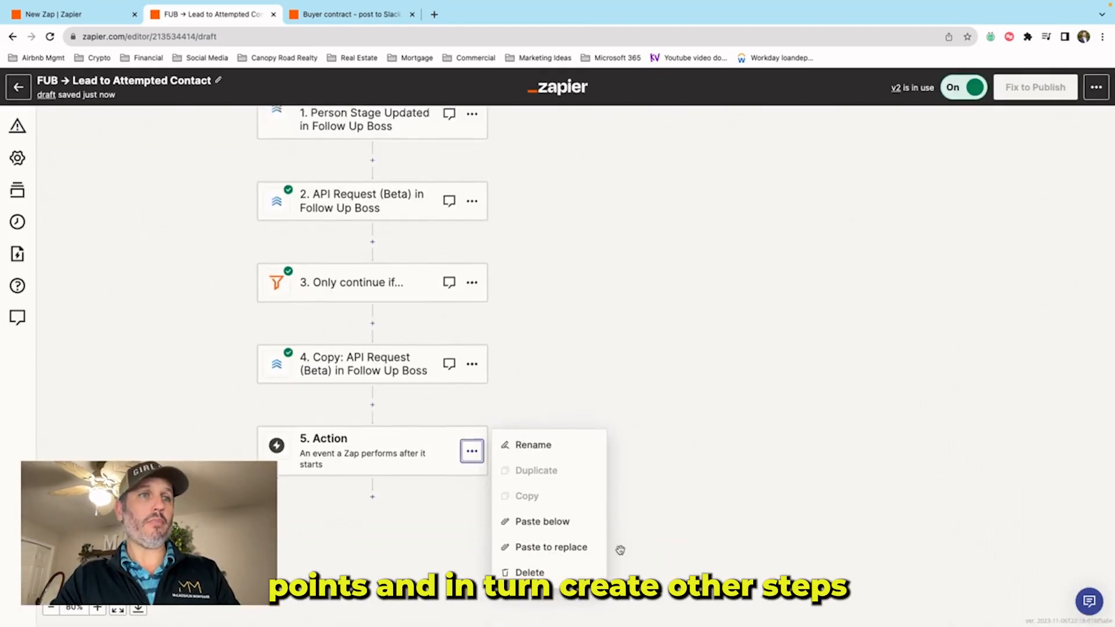
click(568, 557)
click(568, 557)
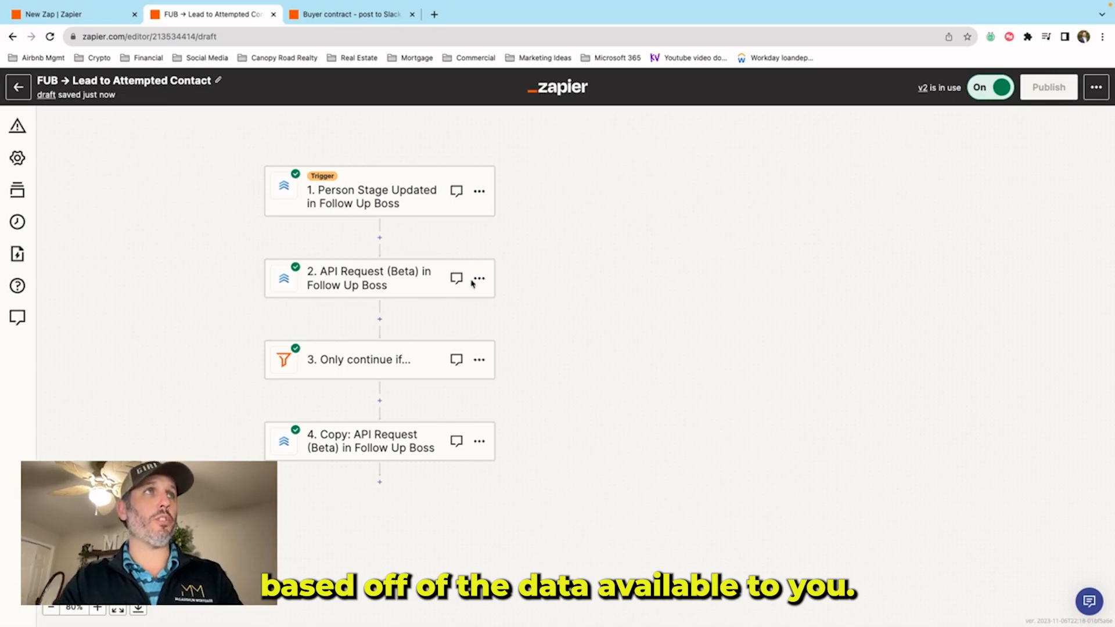
- Switch to the published Buyer contract Zap and examine its Slack channel message and Inspections Request email
click(325, 12)
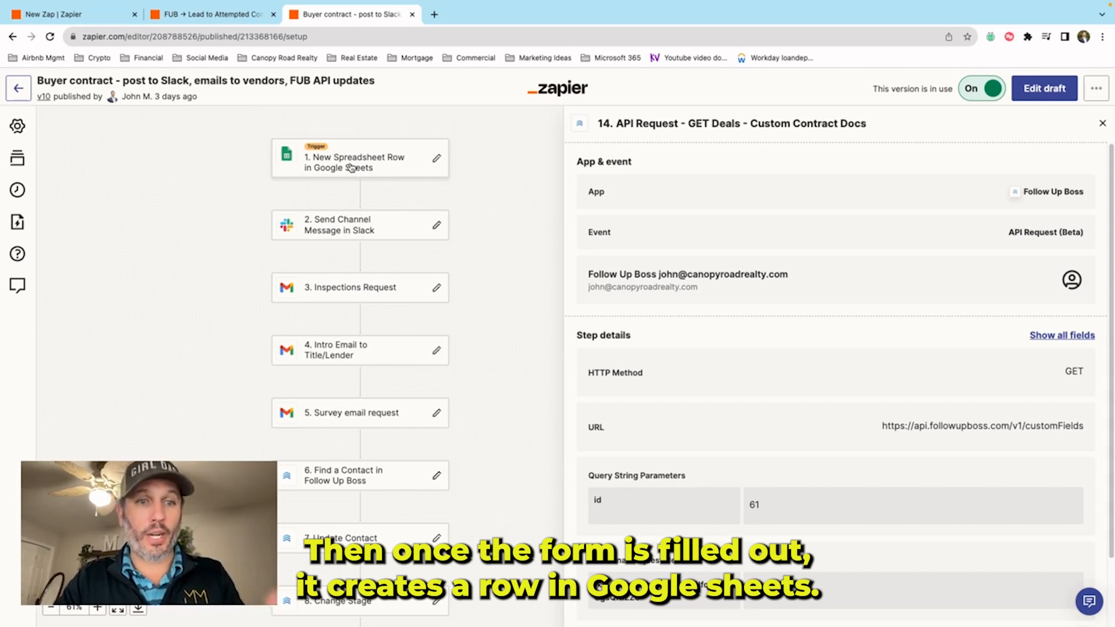
click(349, 226)
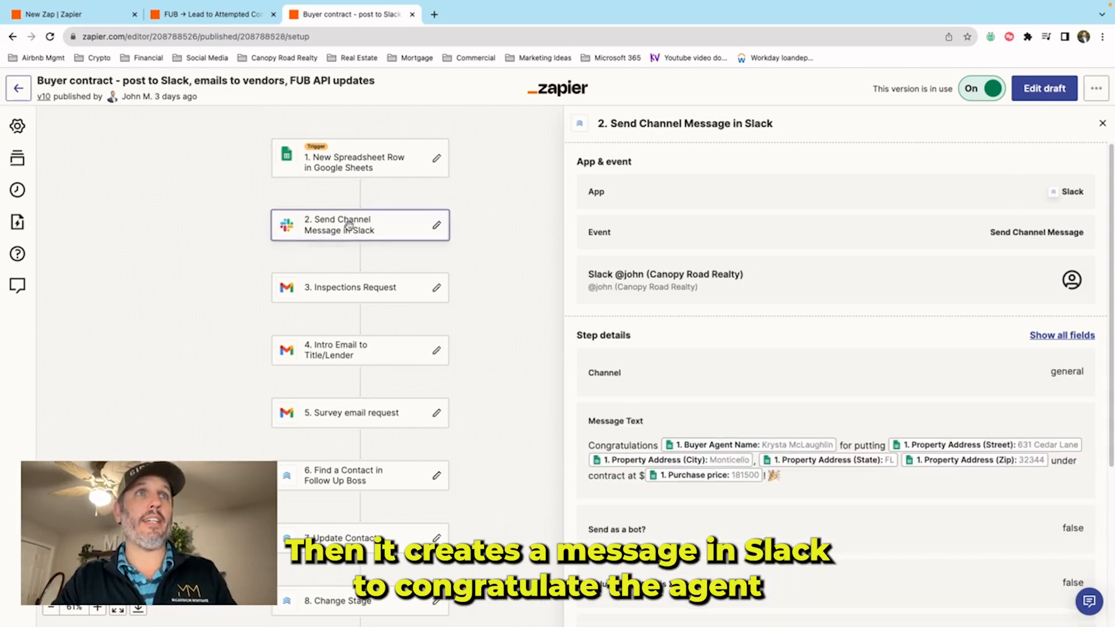
click(357, 286)
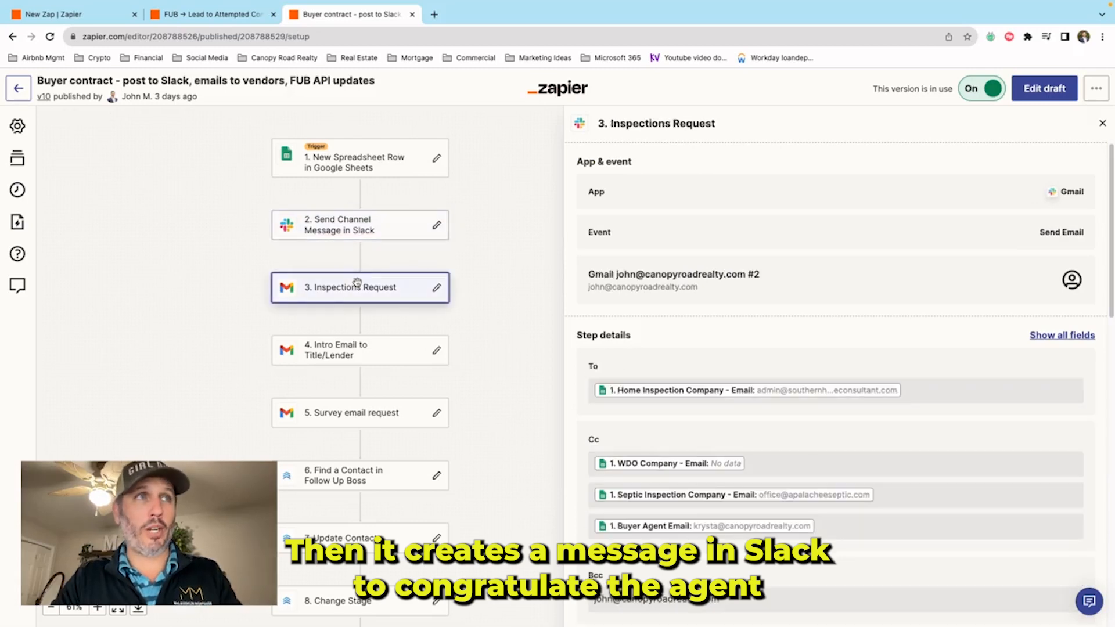
scroll(545, 311, down, 1)
scroll(588, 314, down, 15)
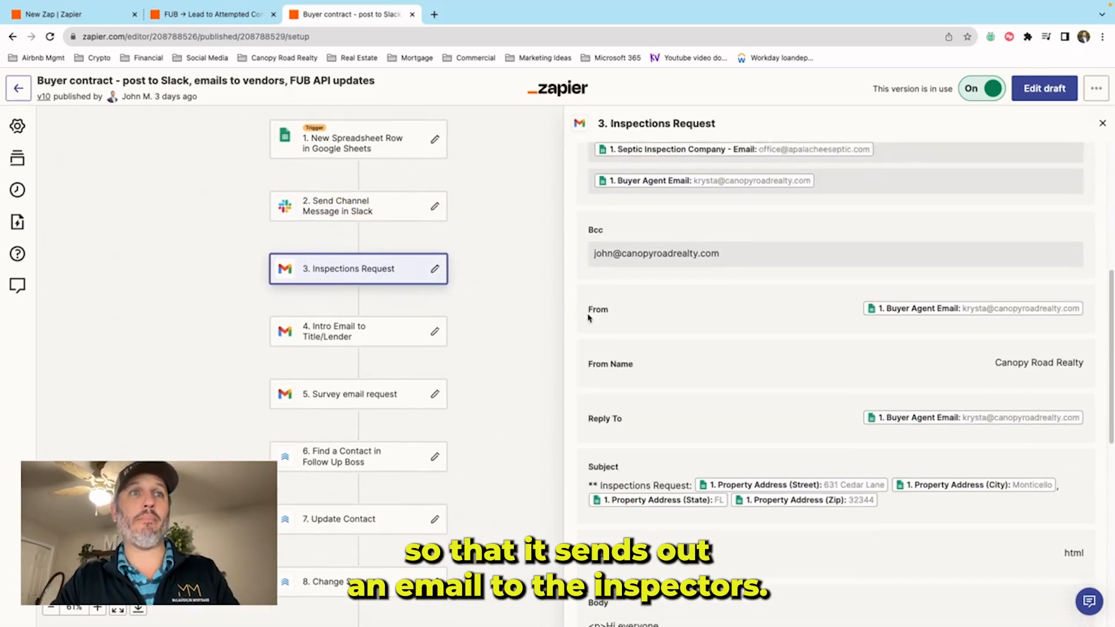
- Examine the contents of the Intro Email to Title/Lender and the Survey email request
scroll(587, 314, down, 2)
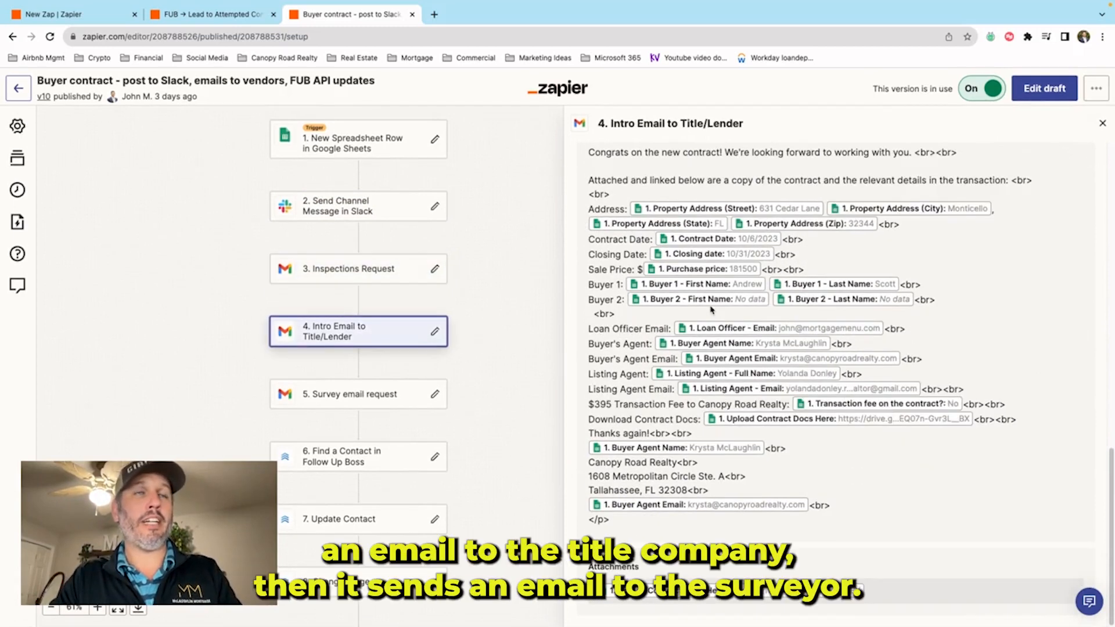
click(384, 396)
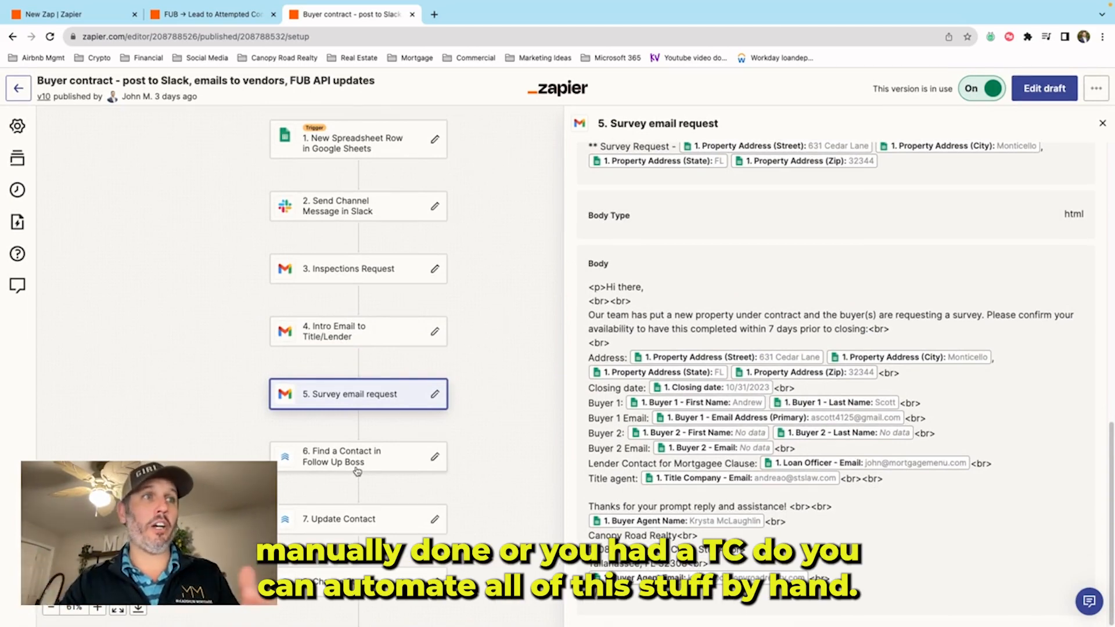
scroll(366, 453, down, 5)
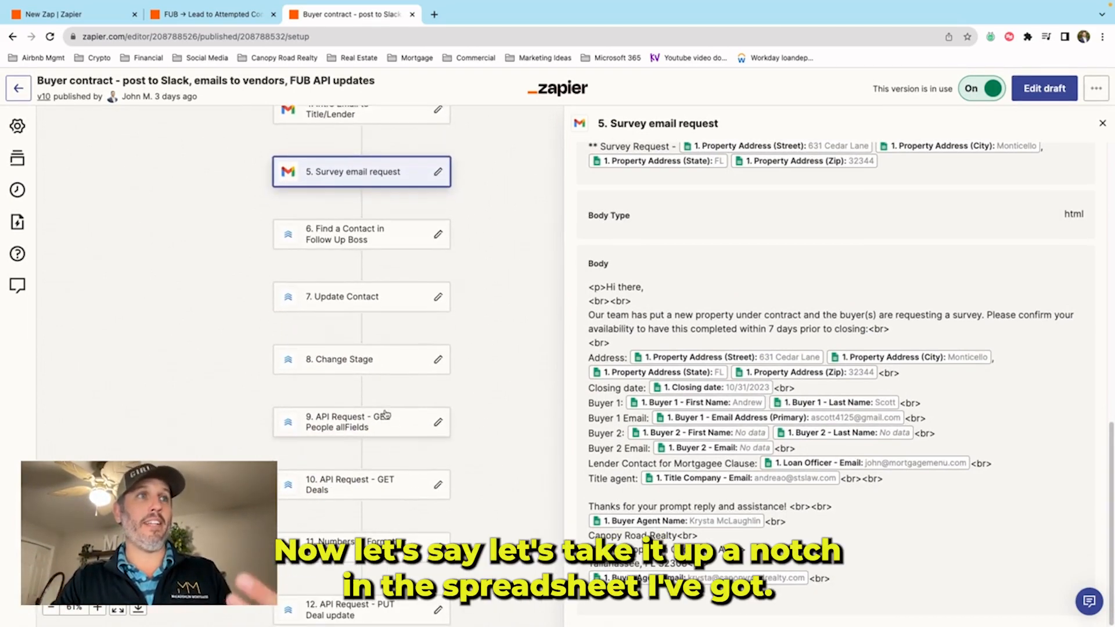
- Open the New Spreadsheet Row trigger in Google Sheets and show all of its fields, including empty ones
scroll(384, 414, up, 8)
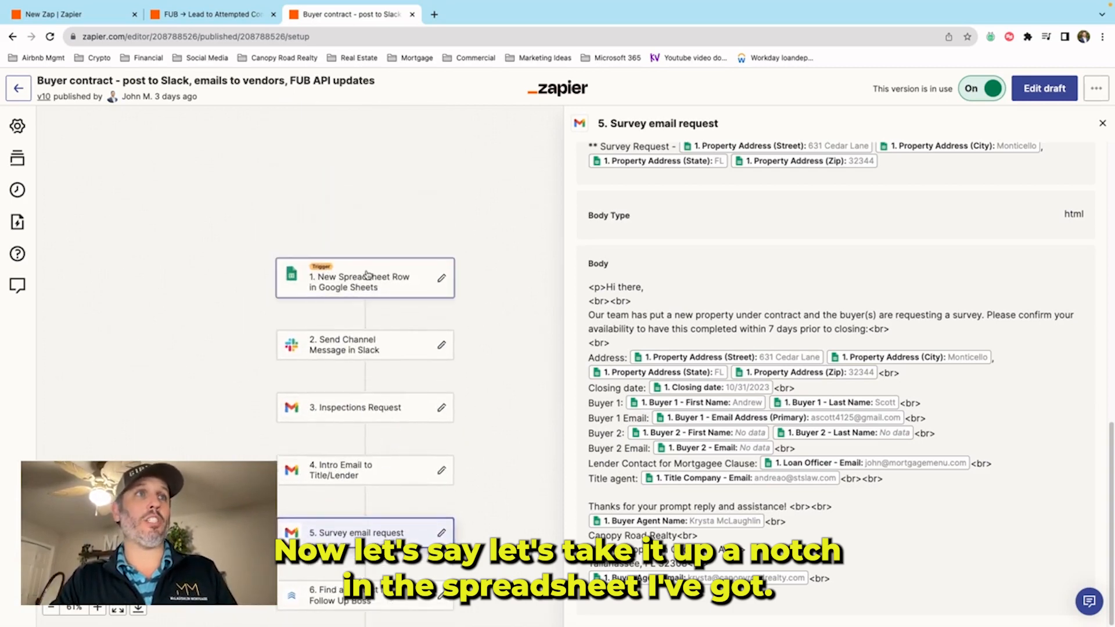
click(367, 275)
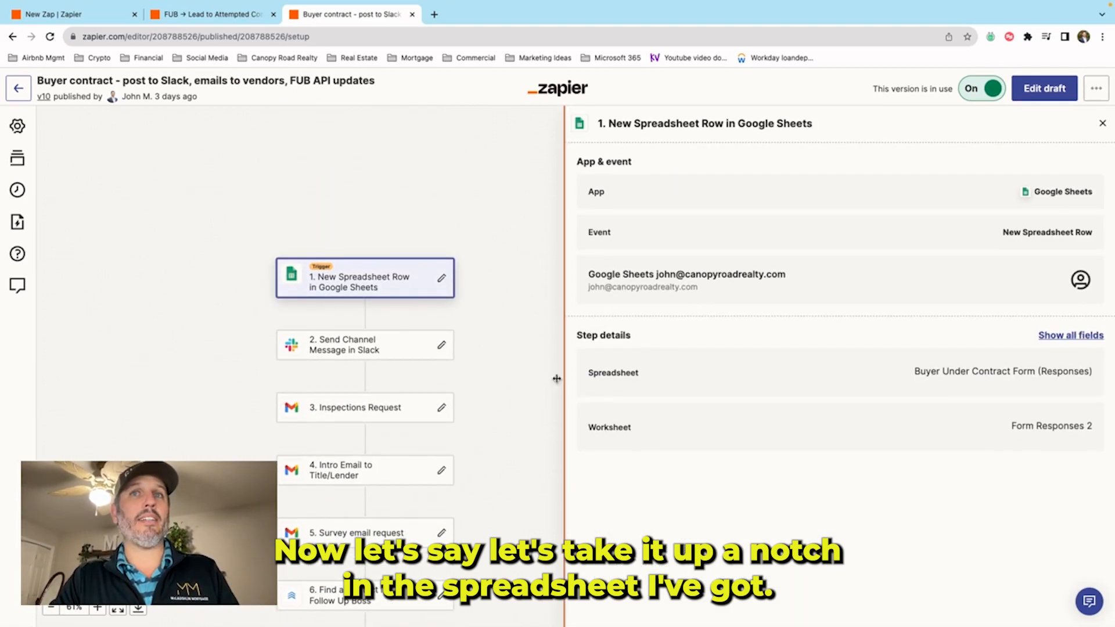
click(1071, 335)
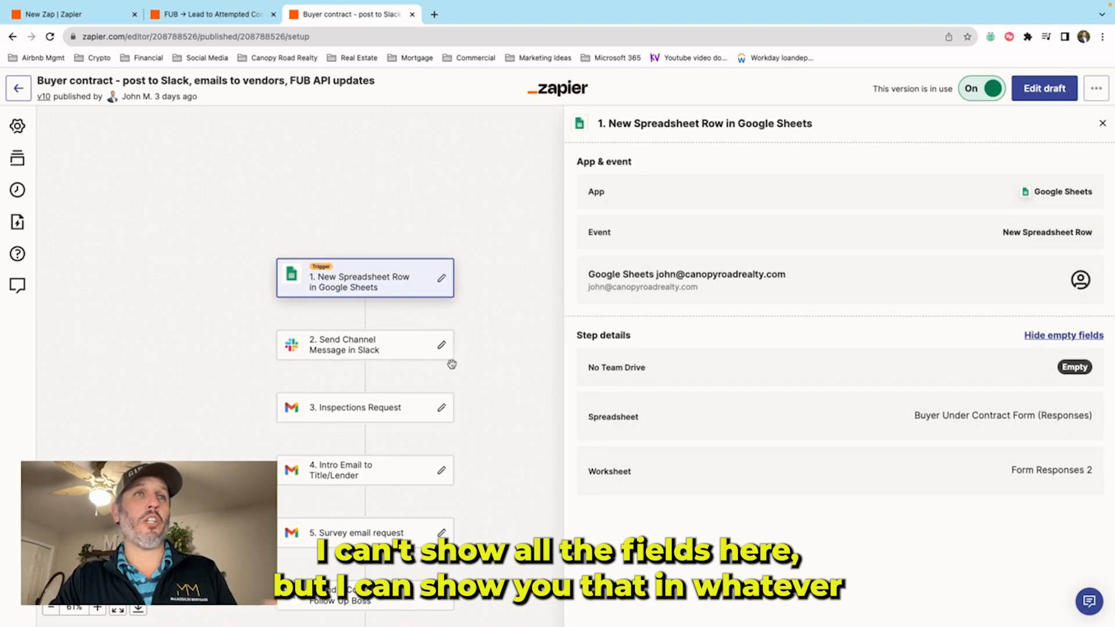
- Reopen the Intro Email to Title/Lender step and look through the Follow Up Boss steps below it
scroll(451, 364, down, 2)
click(360, 382)
scroll(375, 481, down, 4)
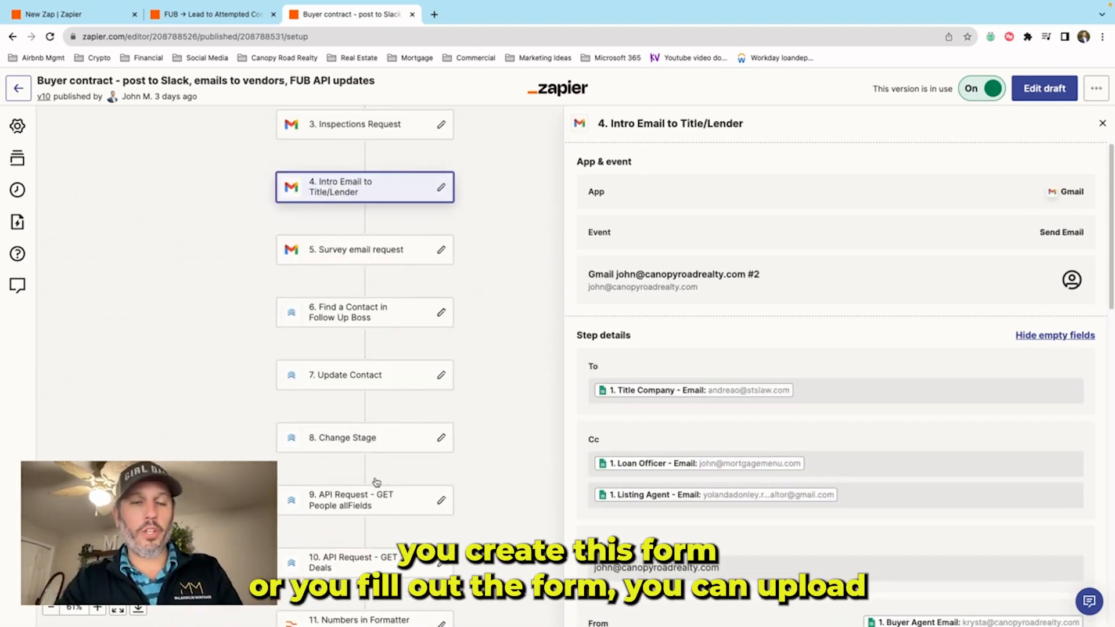
scroll(376, 482, down, 2)
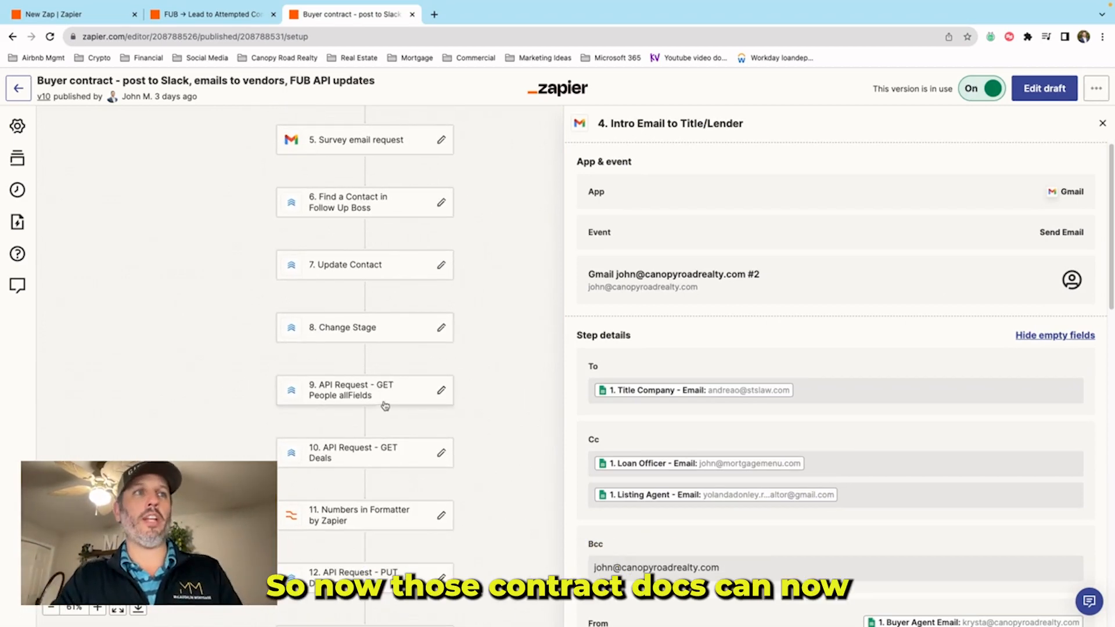
- Examine the settings of the GET People allFields, GET Deals and PUT Deal update API requests
click(375, 400)
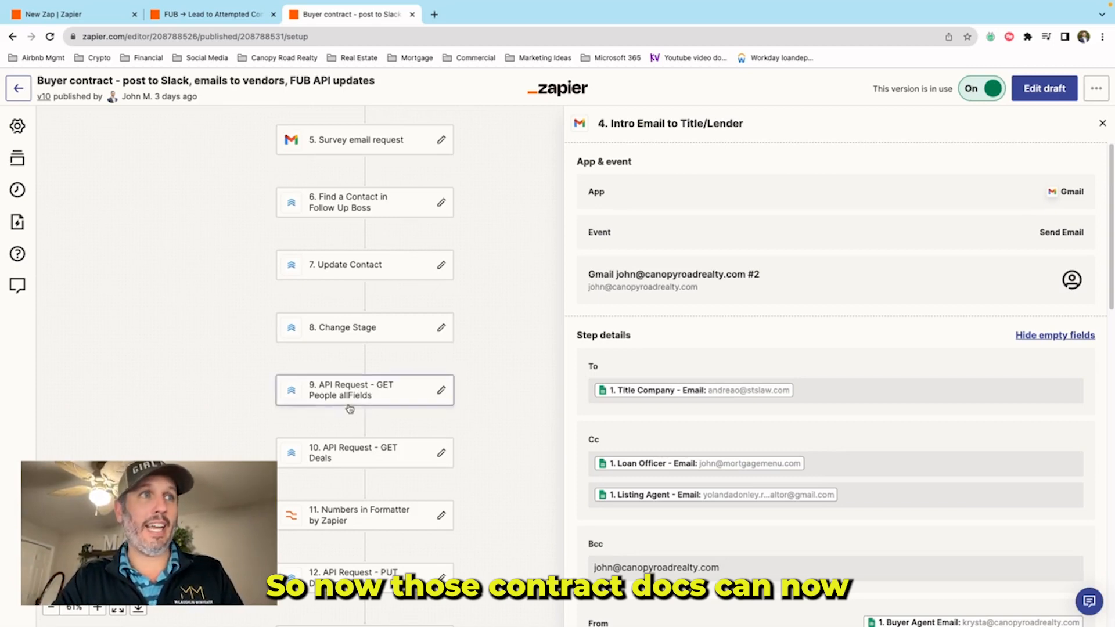
scroll(707, 360, down, 2)
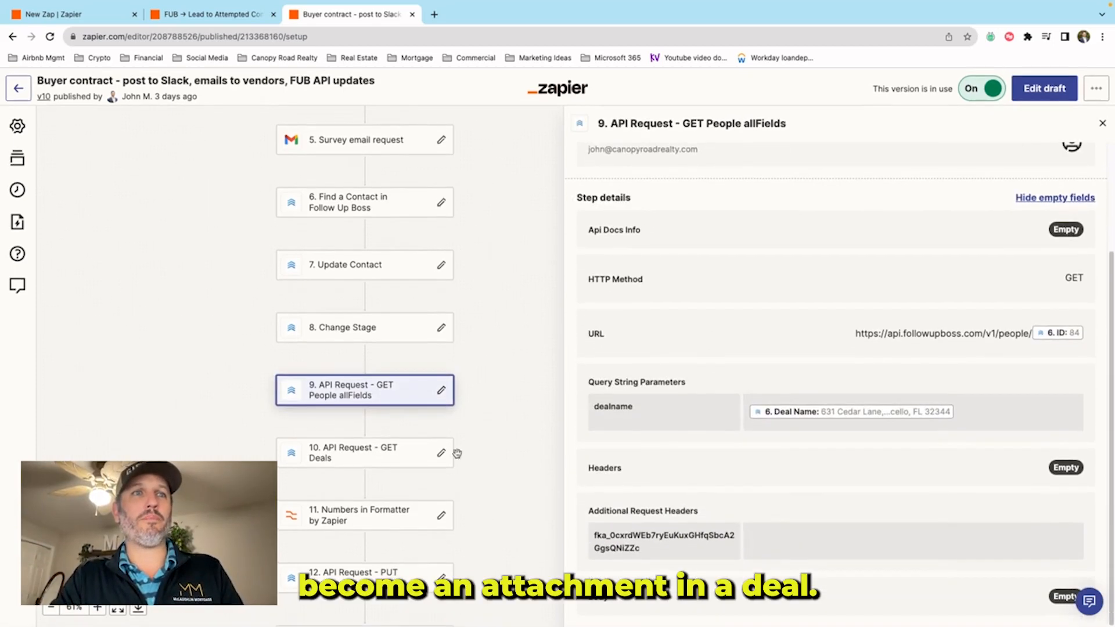
click(381, 451)
click(400, 576)
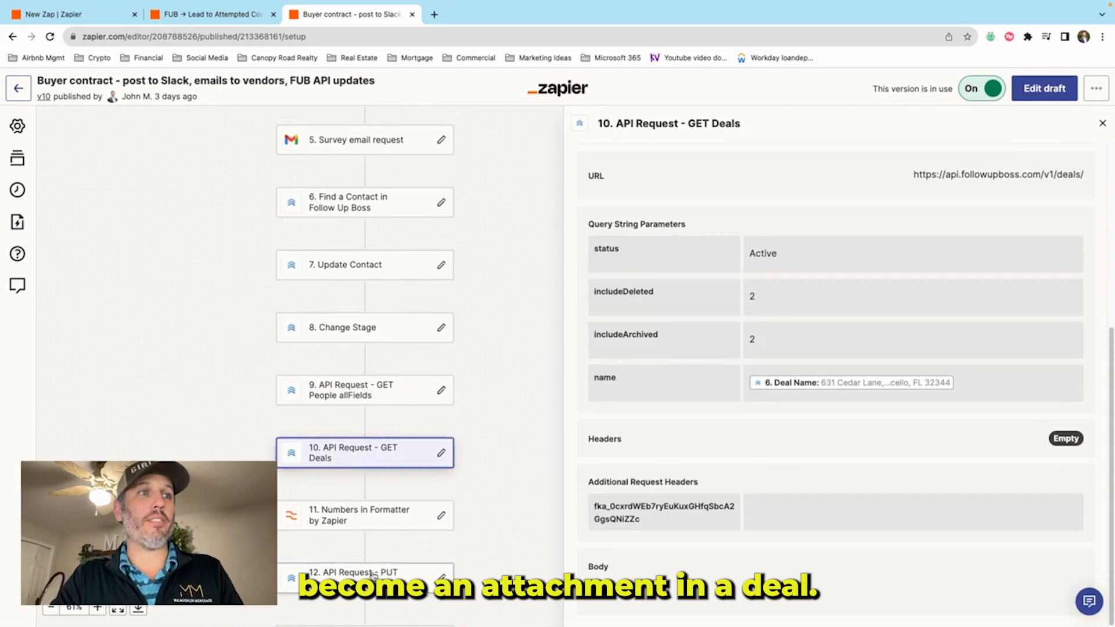
scroll(474, 539, down, 5)
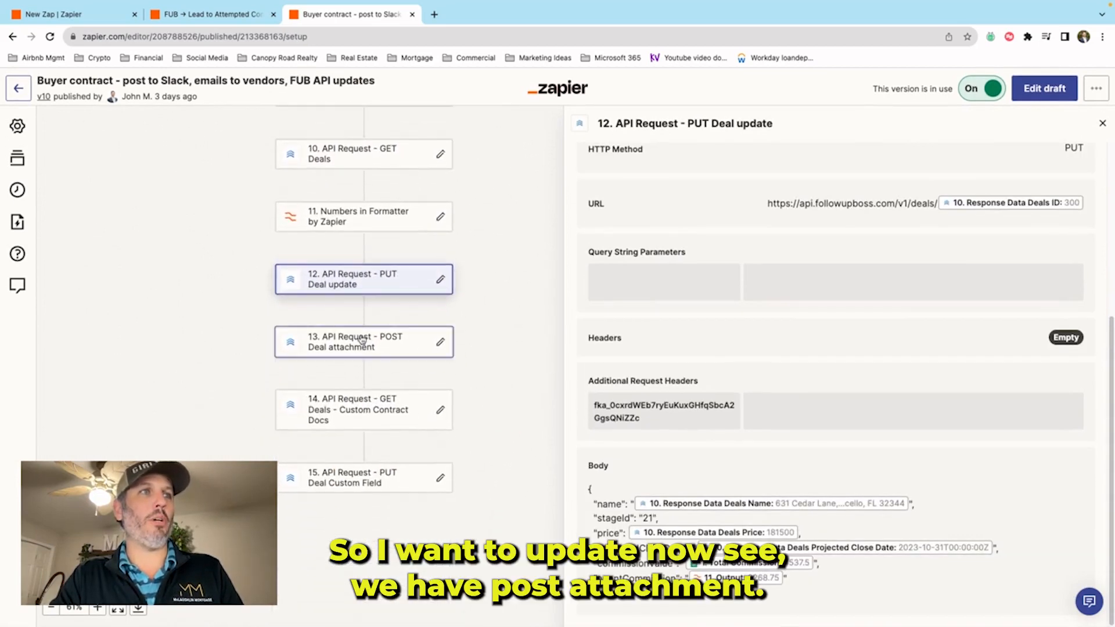
- Examine the URL, parameters, headers and body of the POST Deal attachment and PUT Deal Custom Field API requests
click(361, 335)
scroll(762, 440, down, 1)
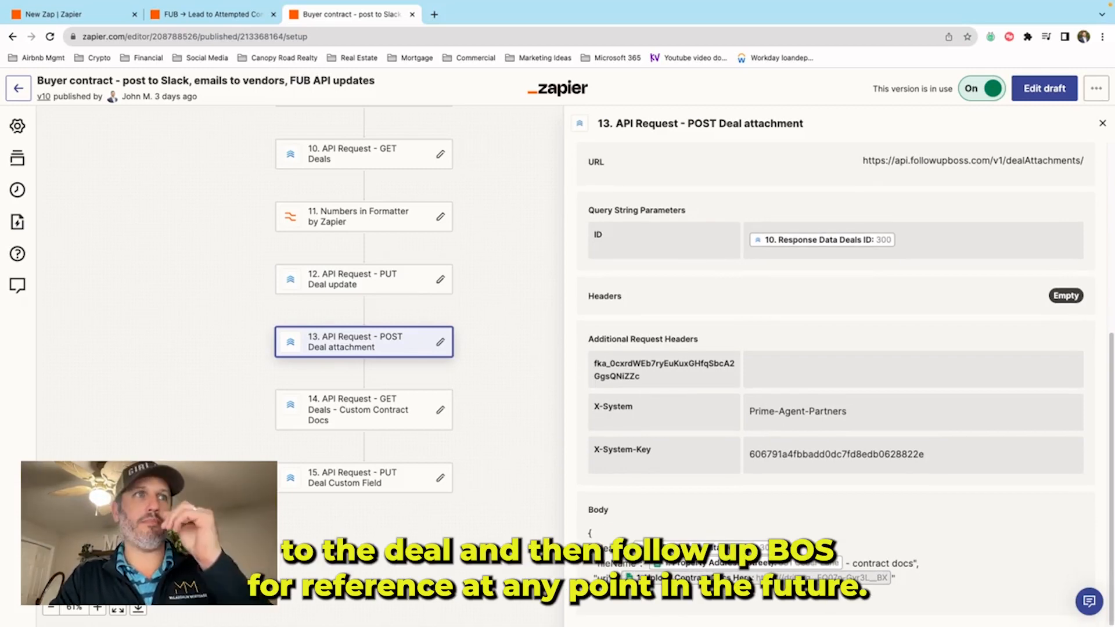
scroll(482, 440, up, 1)
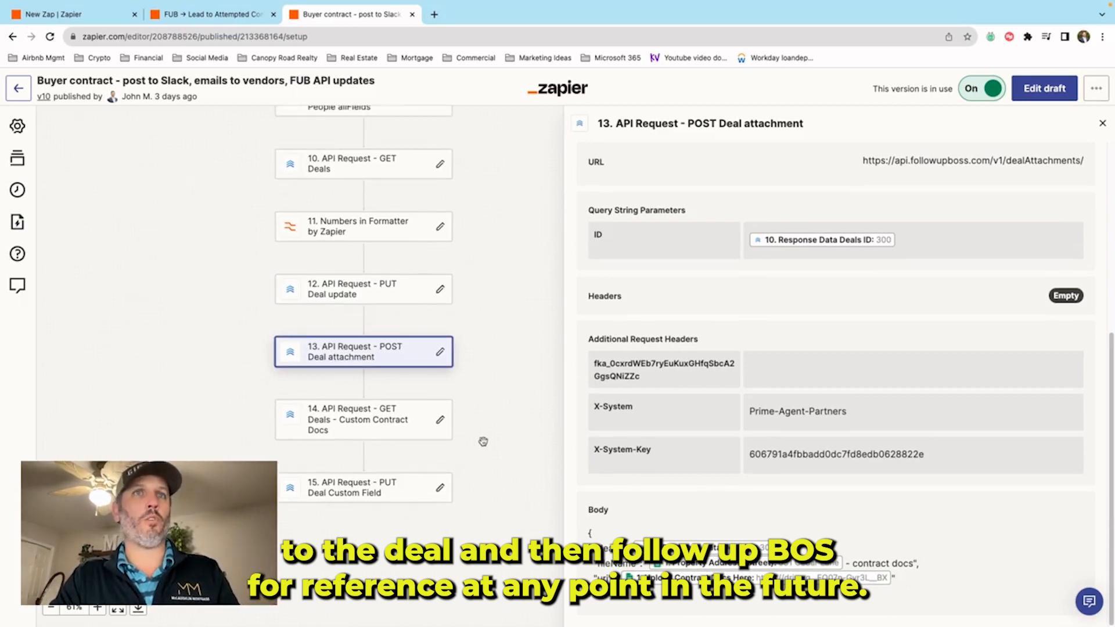
click(388, 489)
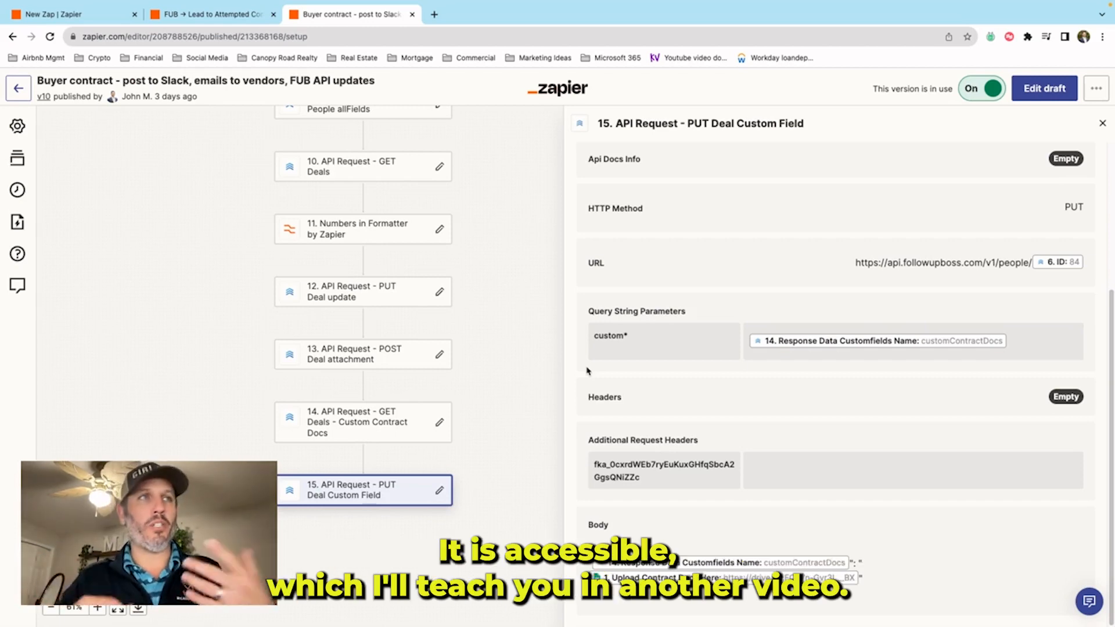
scroll(435, 326, up, 10)
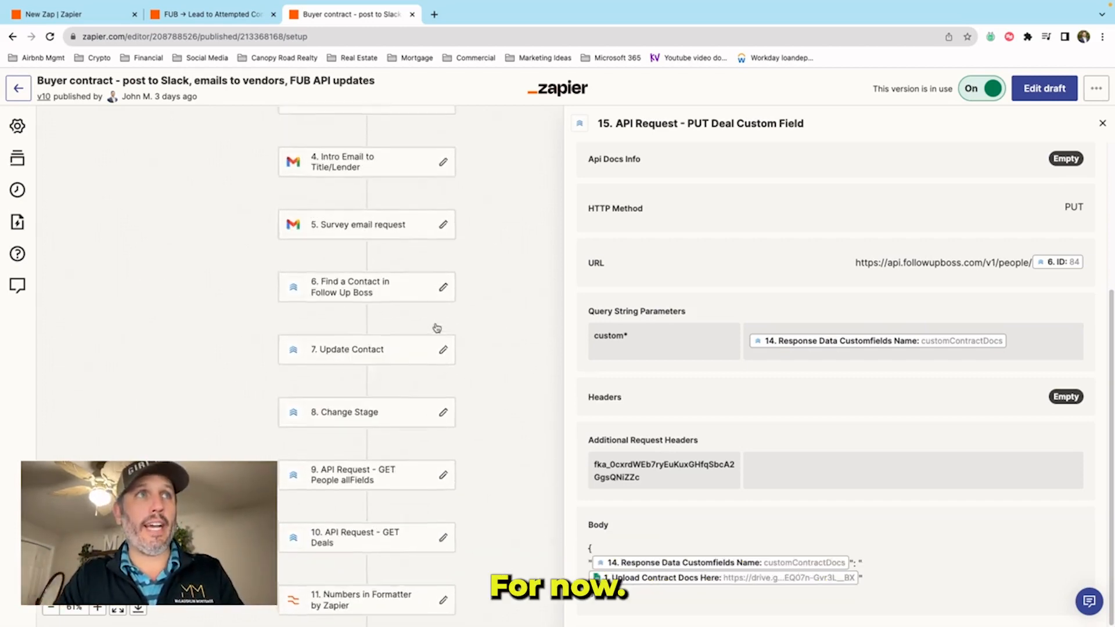
scroll(437, 327, up, 2)
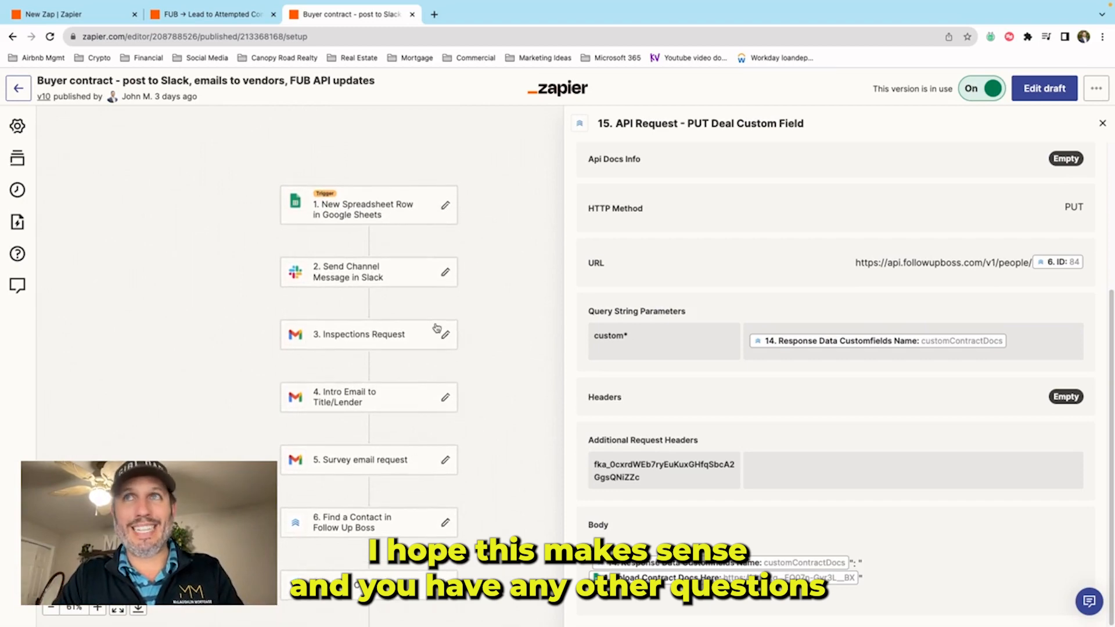